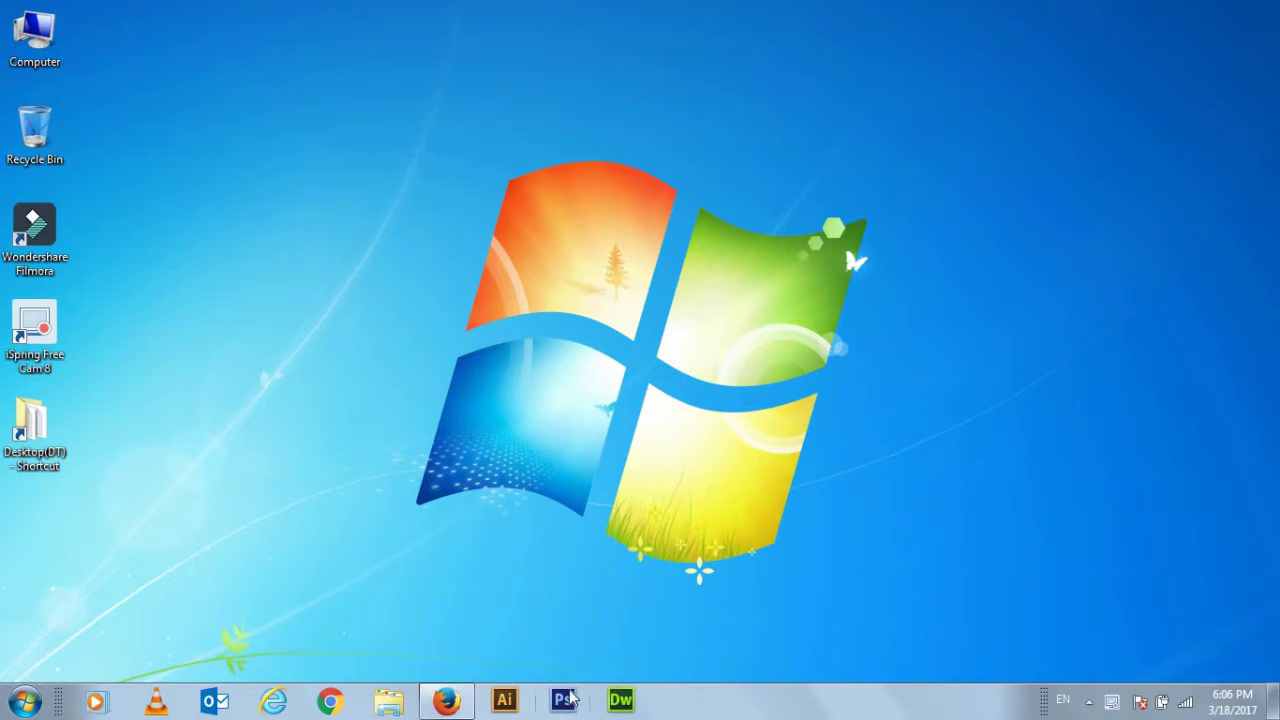
# Open the Filmora video editor page from the wondershare.net website in Firefox, and return to the desktop after viewing it
pyautogui.click(446, 701)
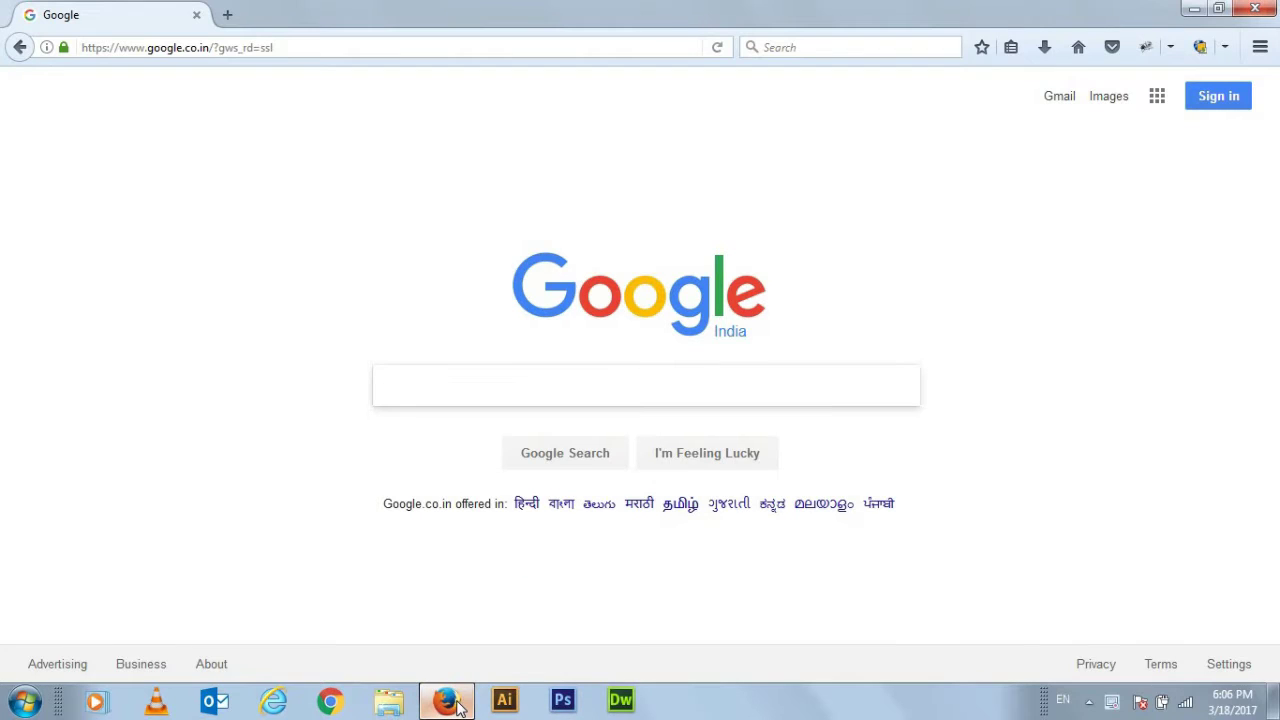
pyautogui.doubleClick(311, 46)
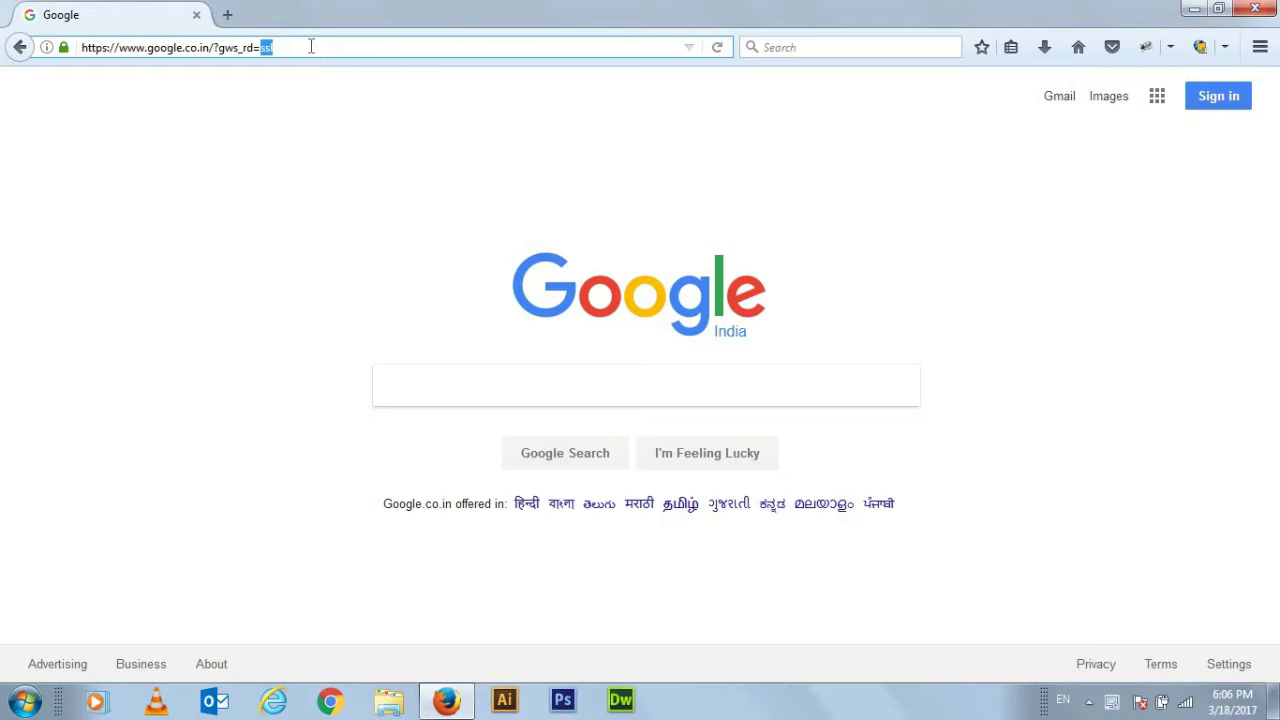
pyautogui.tripleClick(311, 46)
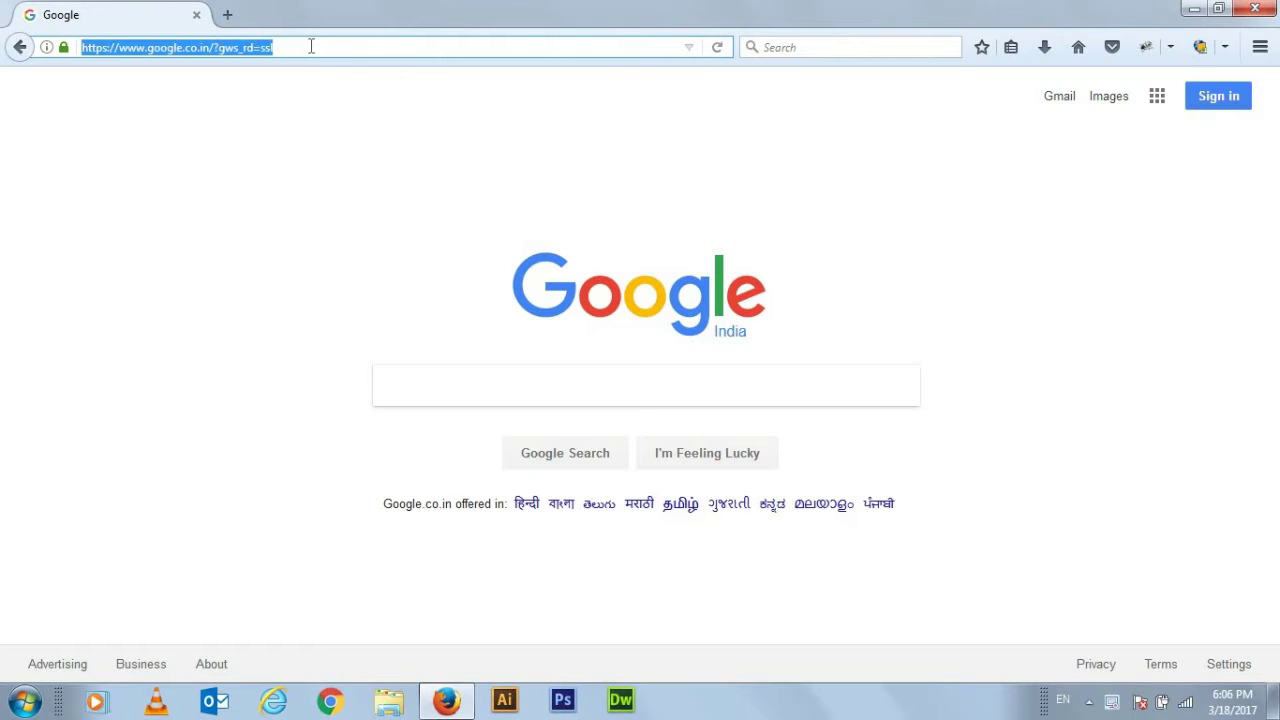
pyautogui.write('wonder')
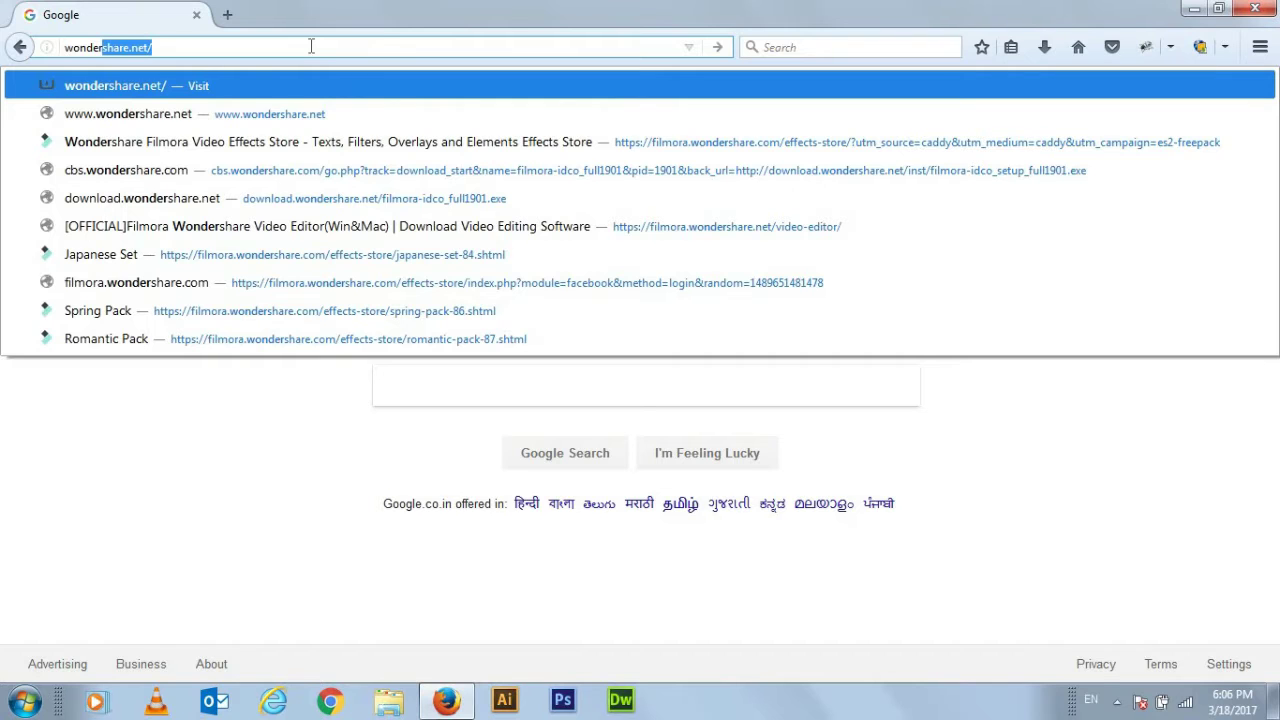
pyautogui.press('Return')
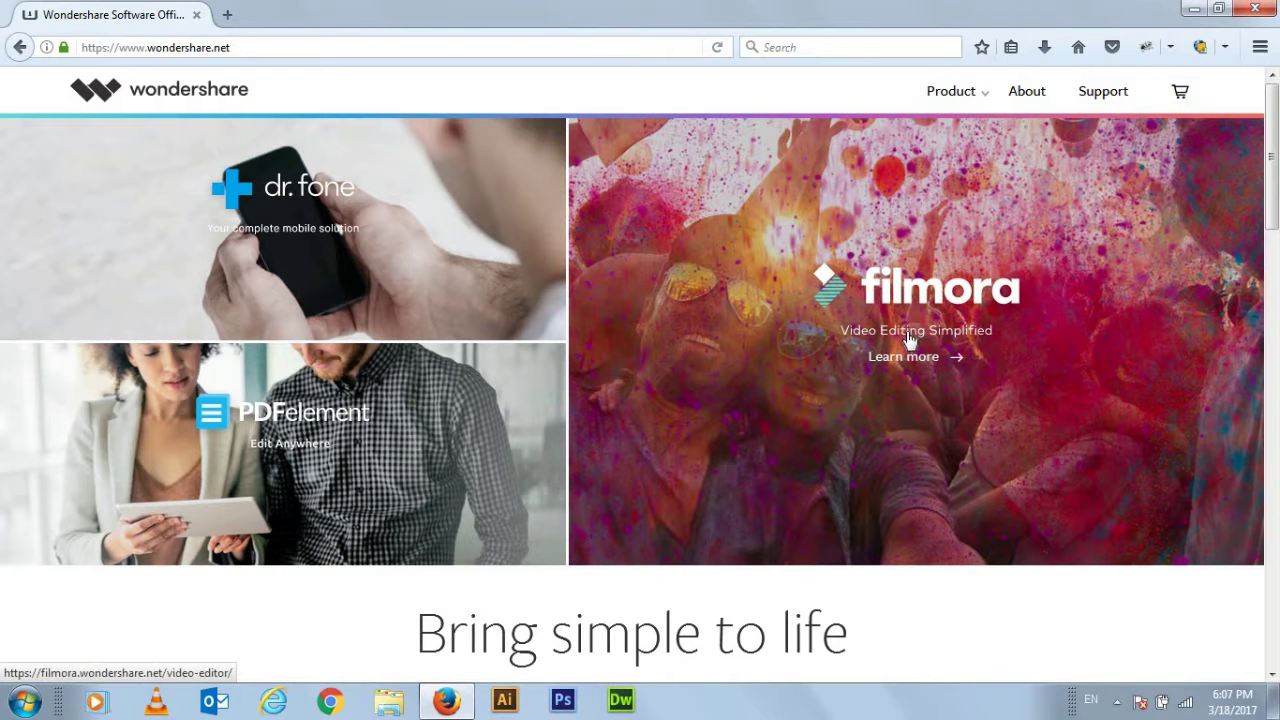
pyautogui.click(910, 338)
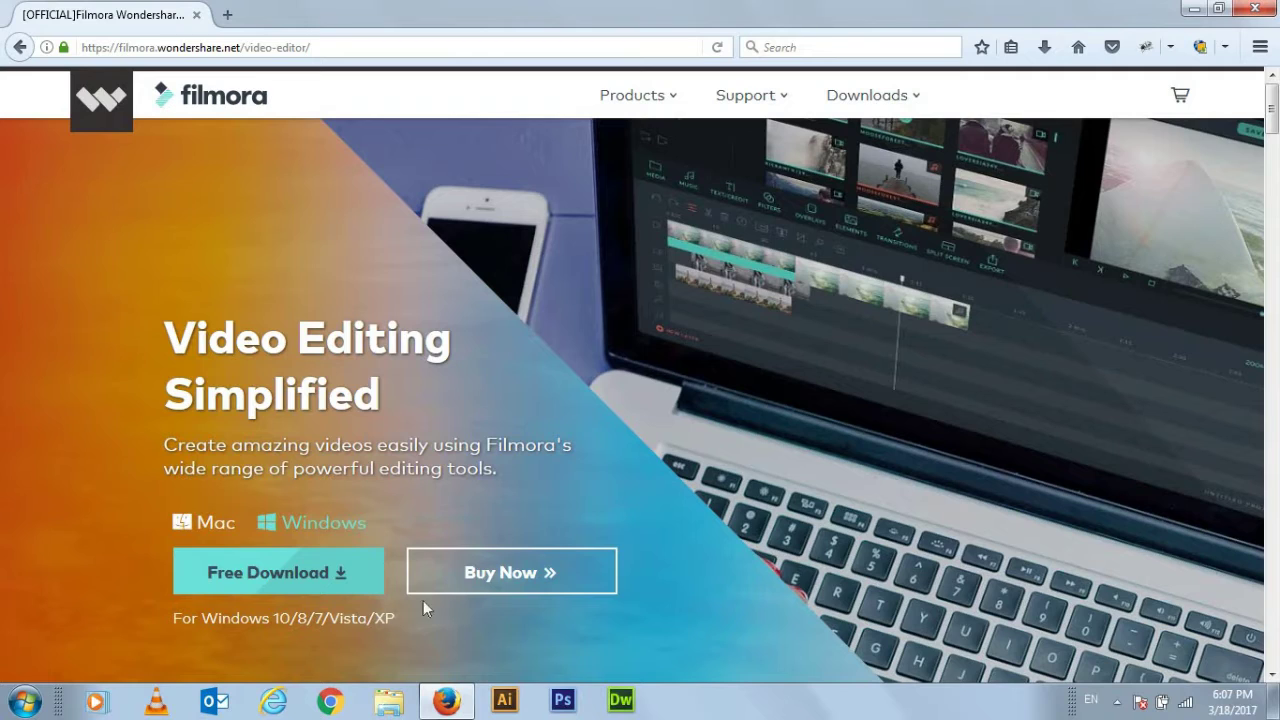
pyautogui.click(1079, 50)
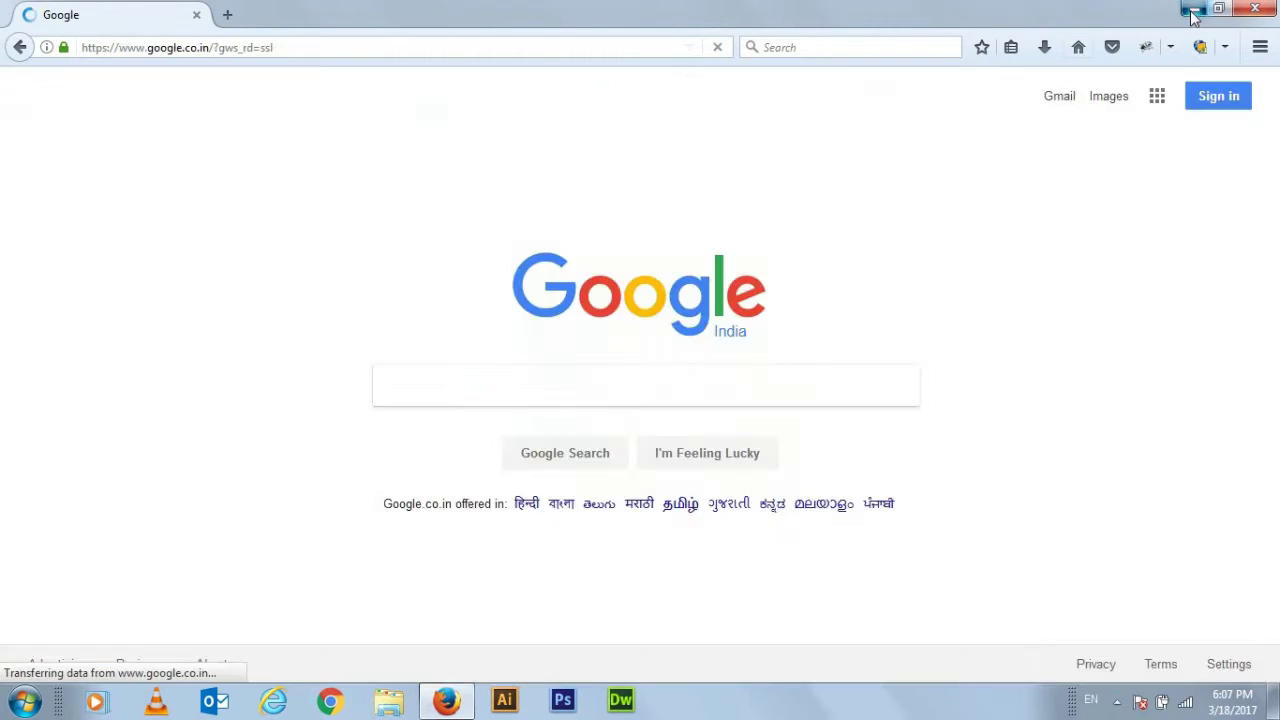
pyautogui.click(1193, 12)
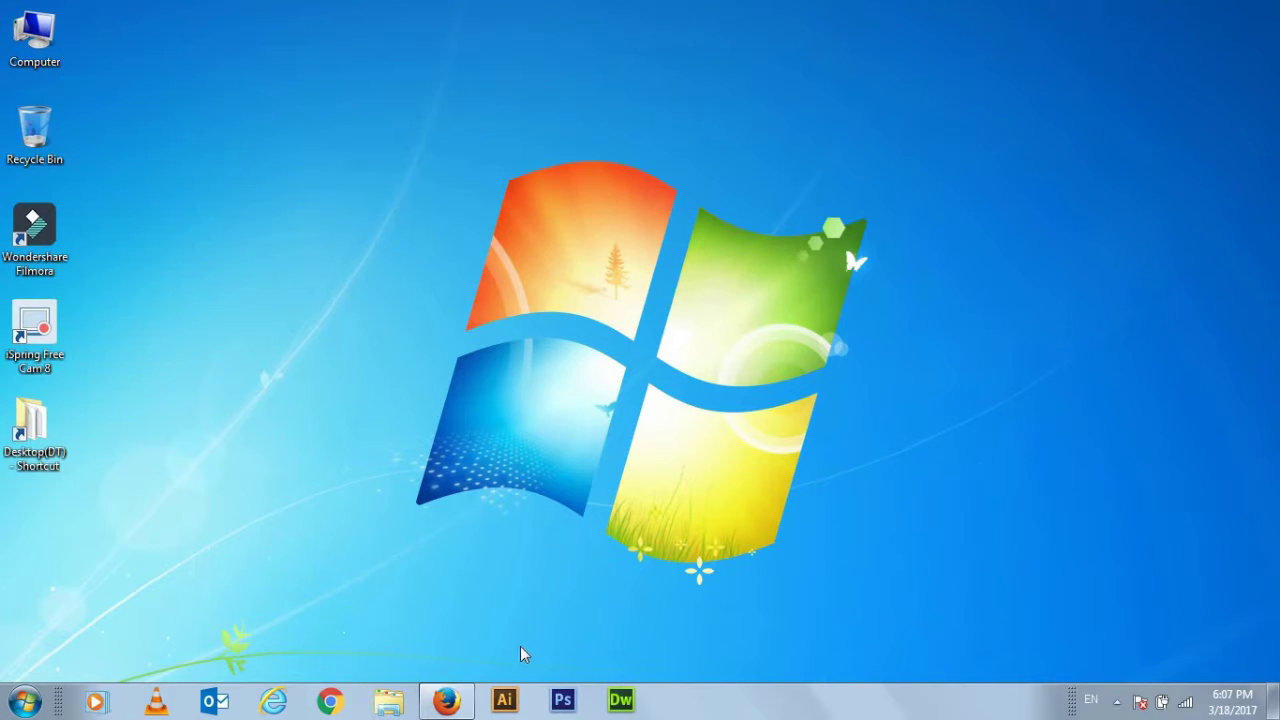
# Launch Wondershare Filmora and start a new movie in Easy Mode
pyautogui.doubleClick(47, 230)
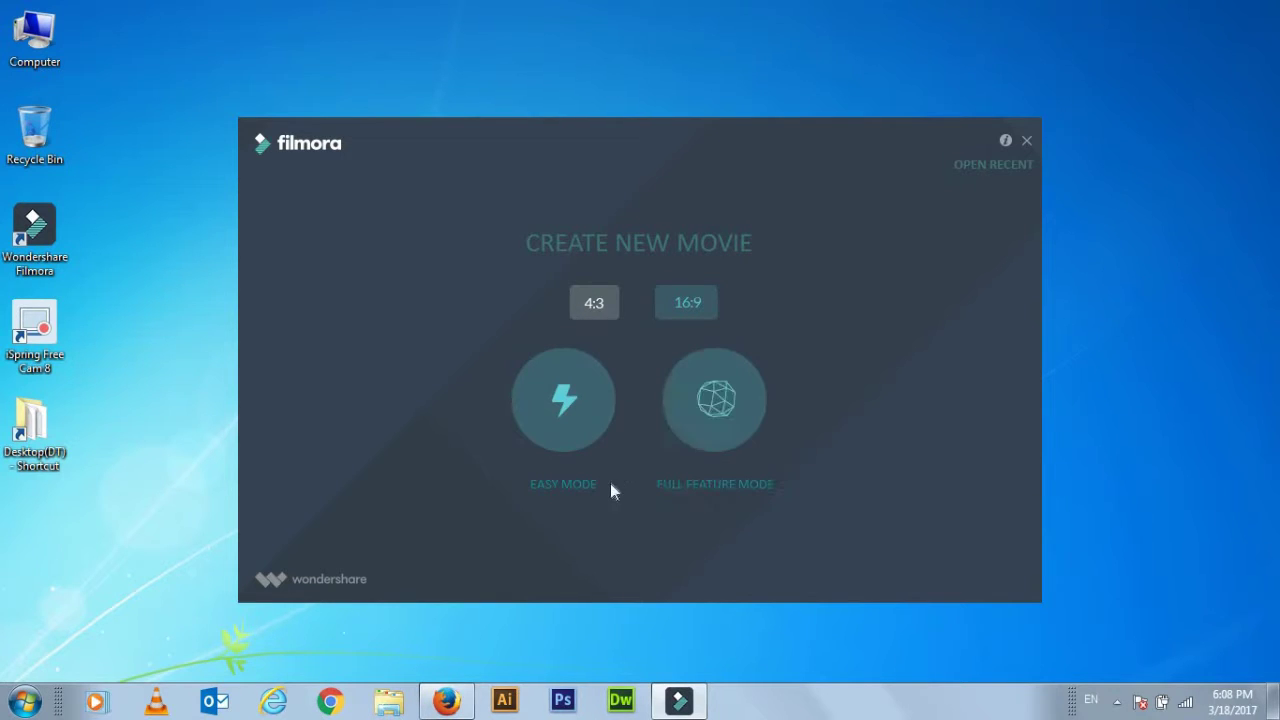
pyautogui.click(566, 396)
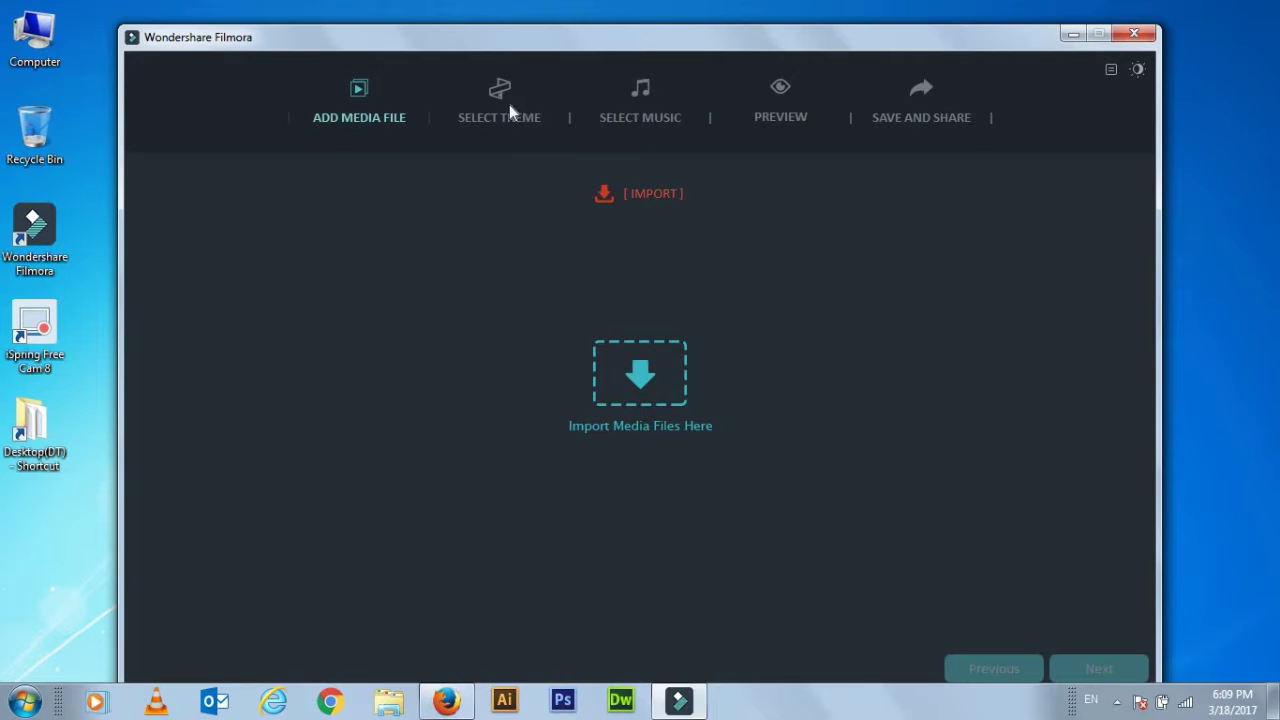
# Import all four landscape images from the filmora folder in Desktop(DT) on drive D as the movie's media
pyautogui.click(643, 389)
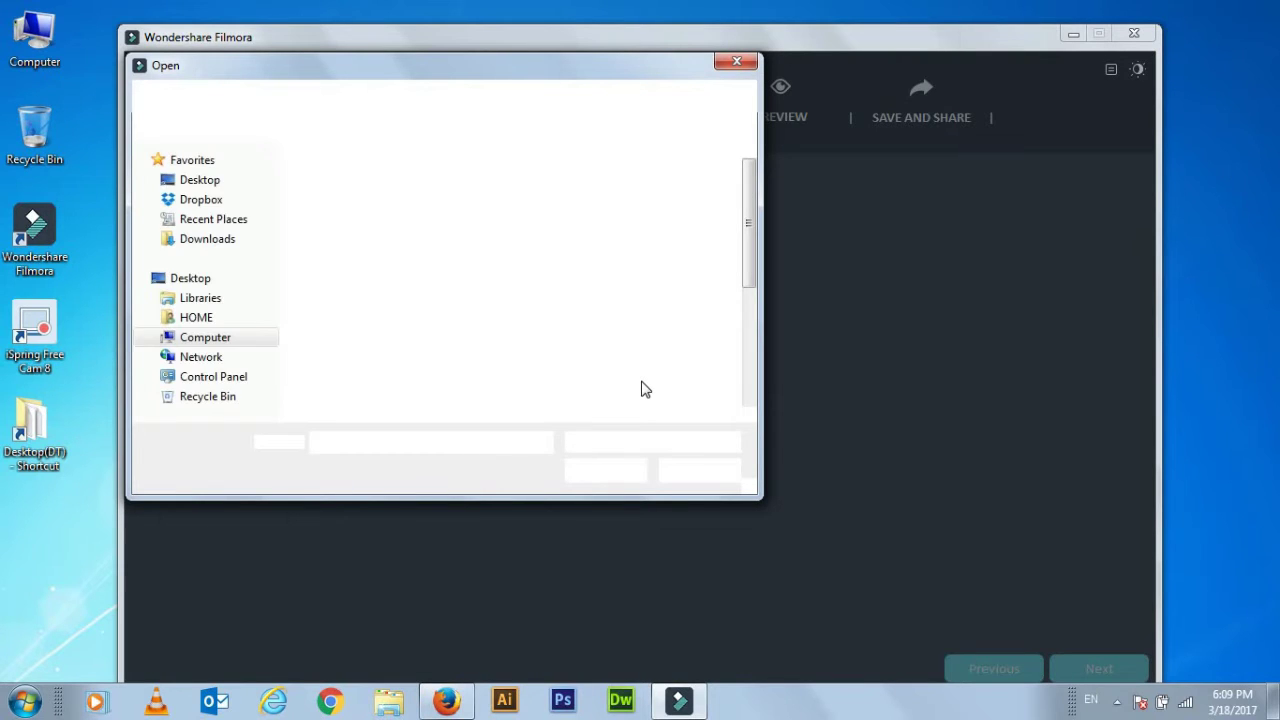
pyautogui.click(234, 213)
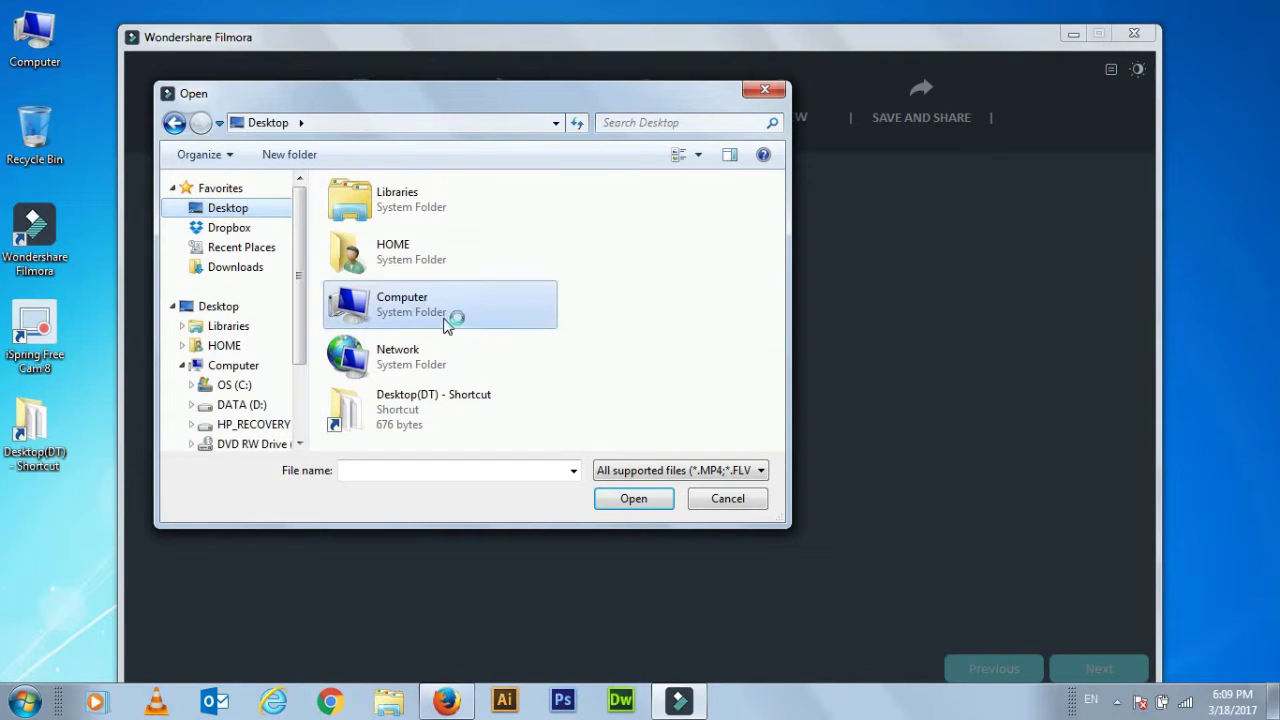
pyautogui.doubleClick(388, 410)
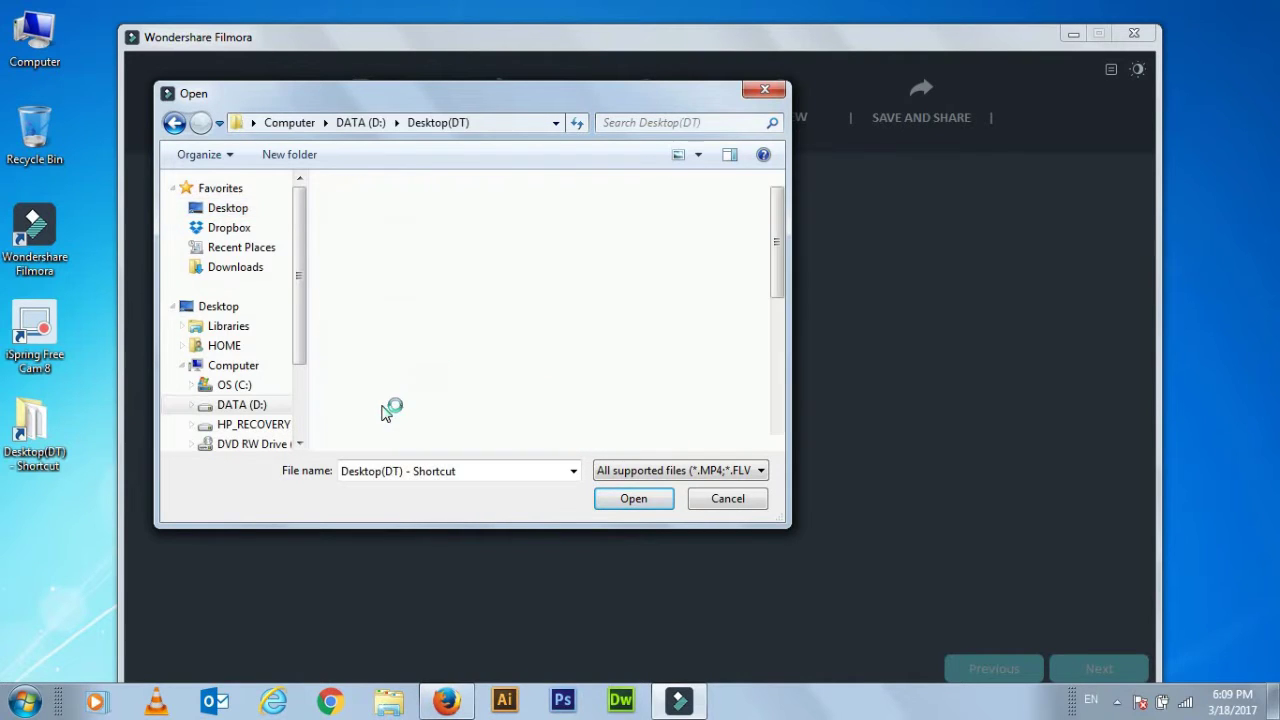
pyautogui.click(395, 368)
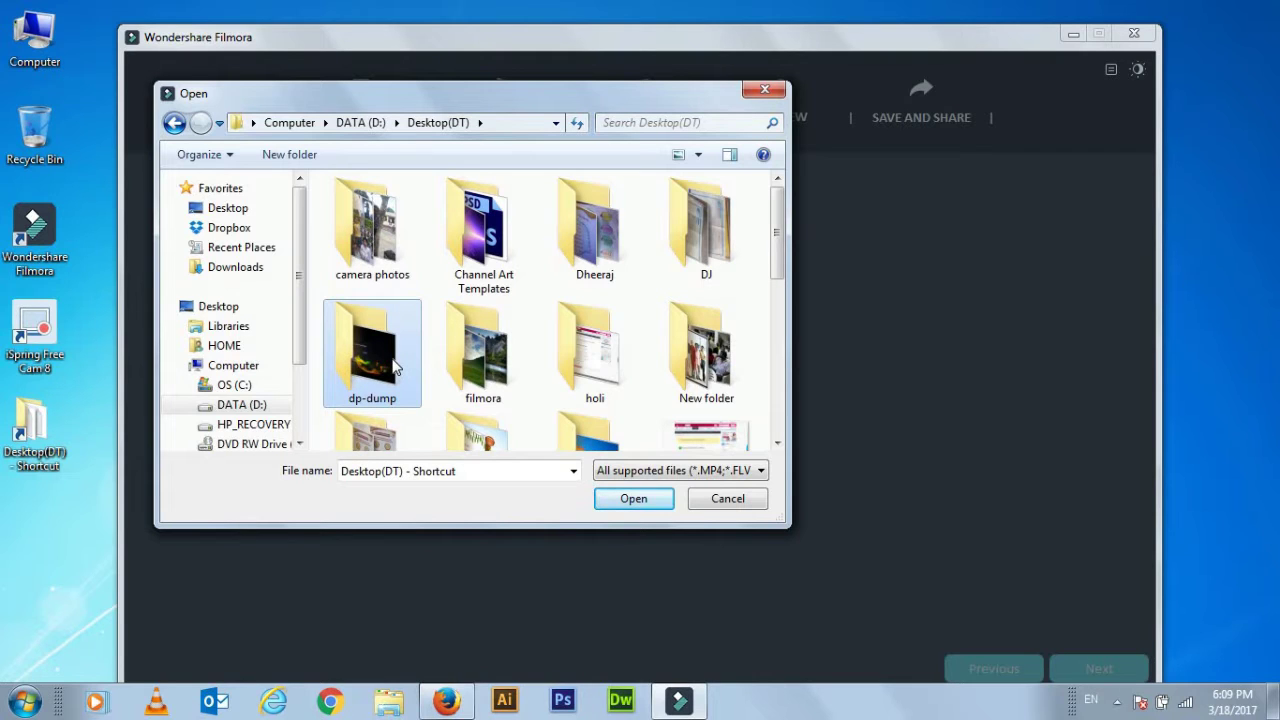
pyautogui.press('Right')
pyautogui.press('Return')
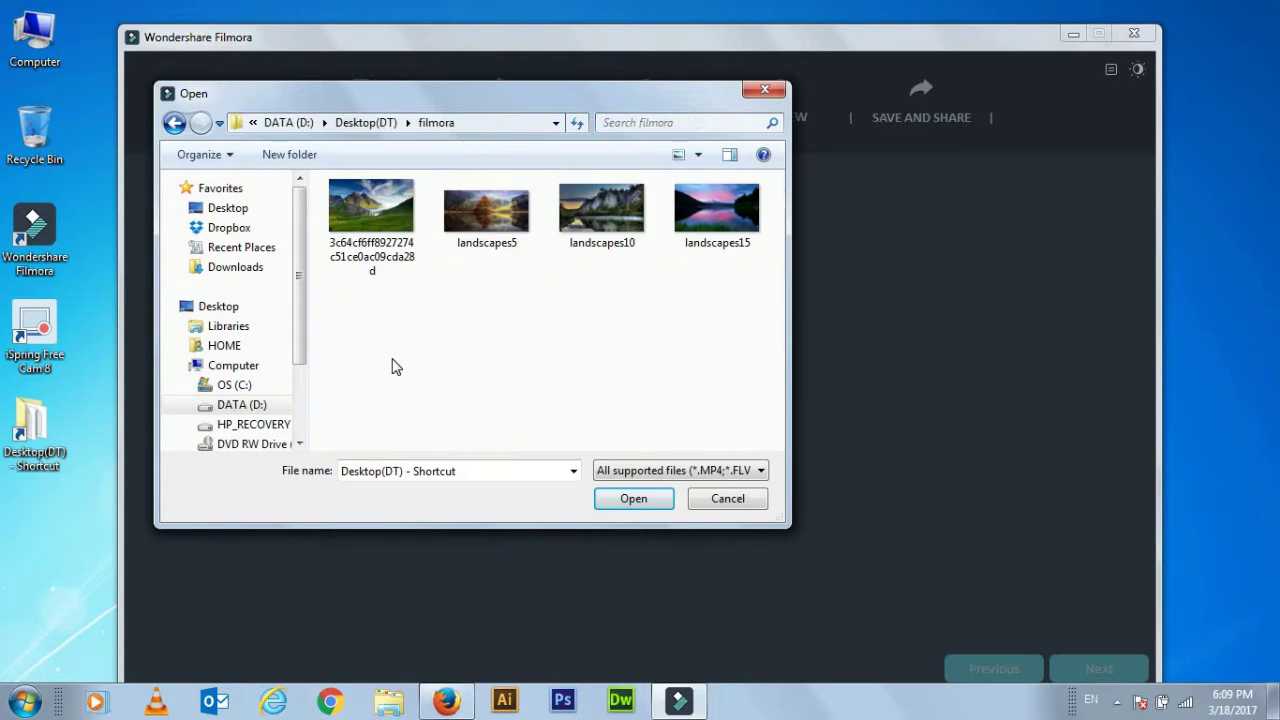
pyautogui.hotkey('ctrl', 'a')
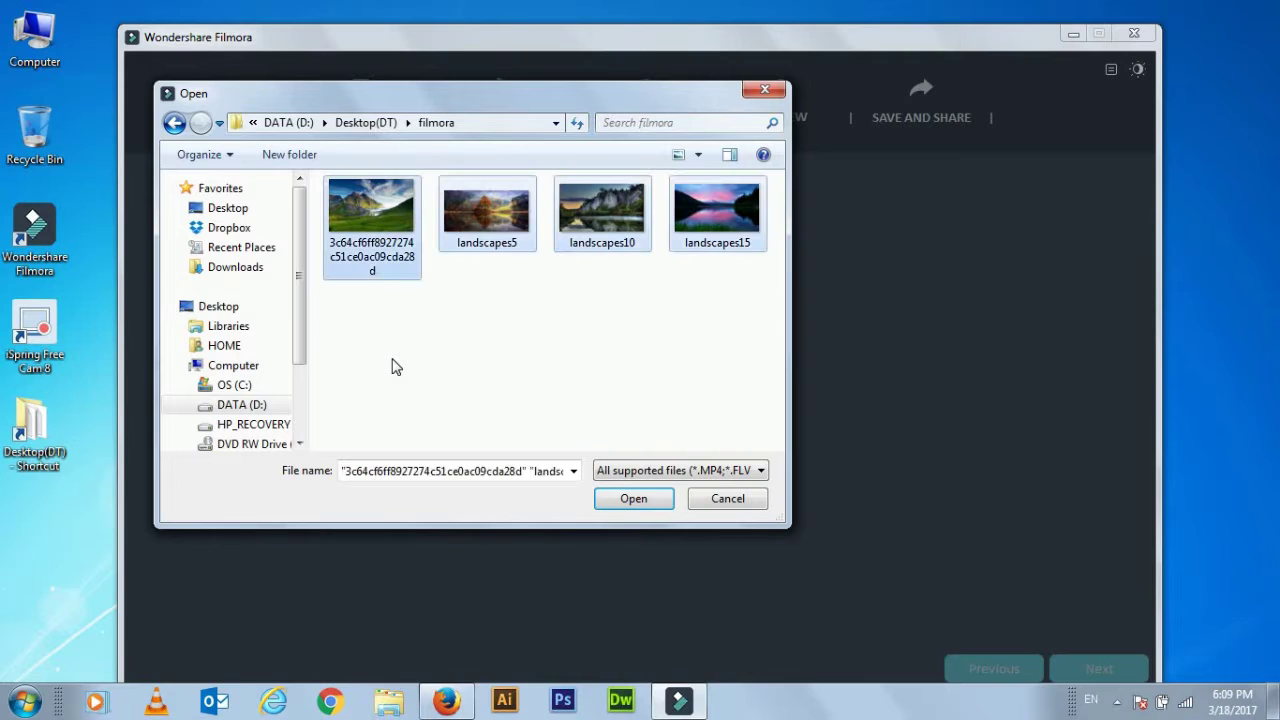
pyautogui.click(651, 505)
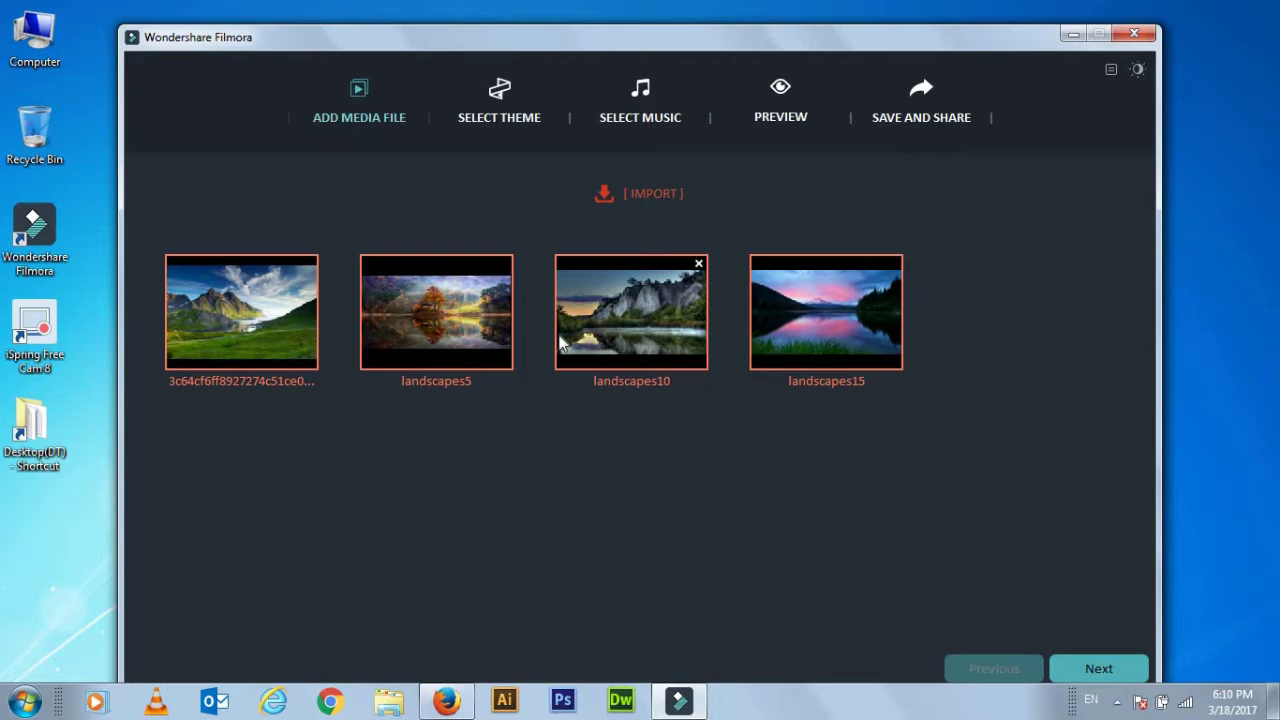
# Use the Travel theme and the preset music THIS IS MY DAY for the movie, continuing to the preview stage
pyautogui.click(1078, 673)
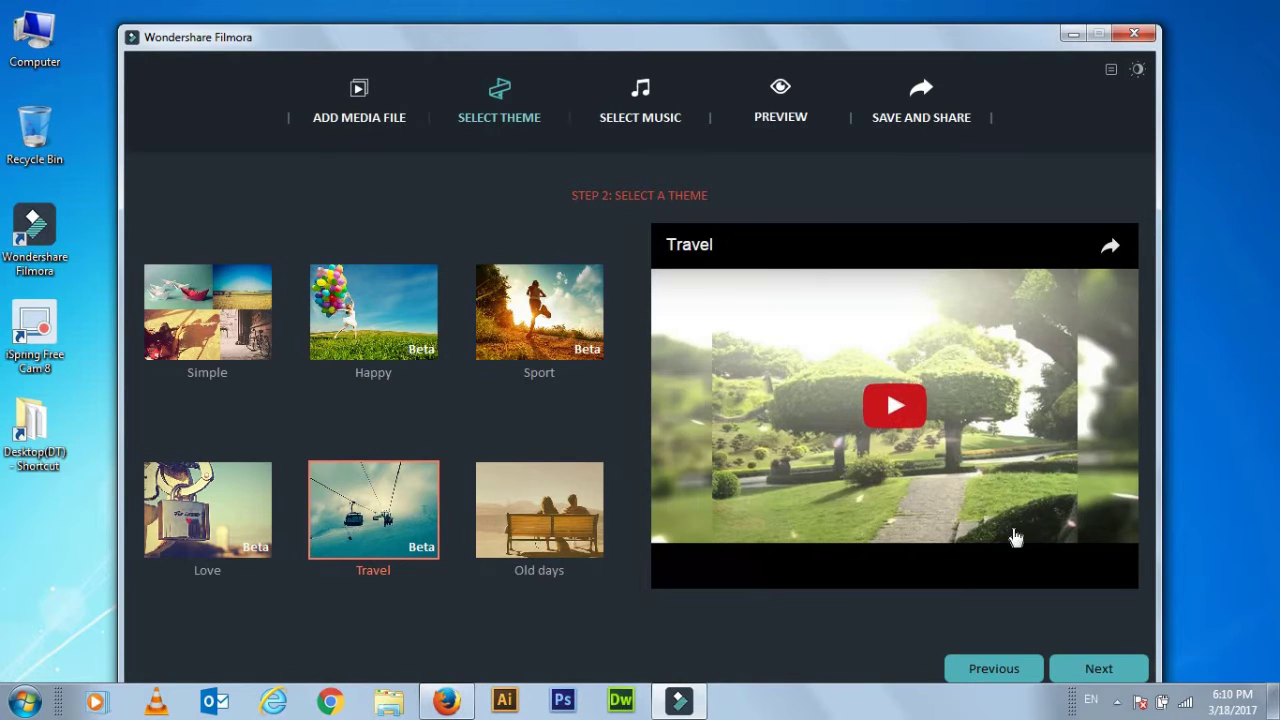
pyautogui.click(1080, 676)
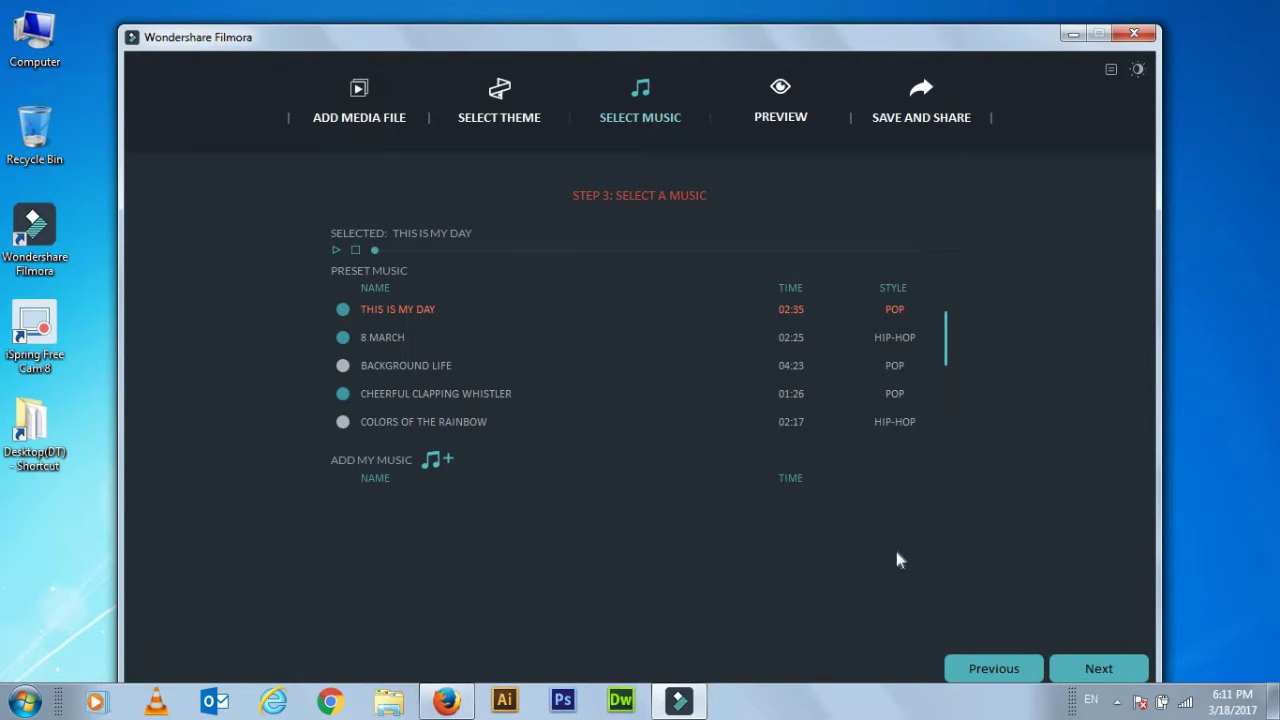
pyautogui.click(1097, 675)
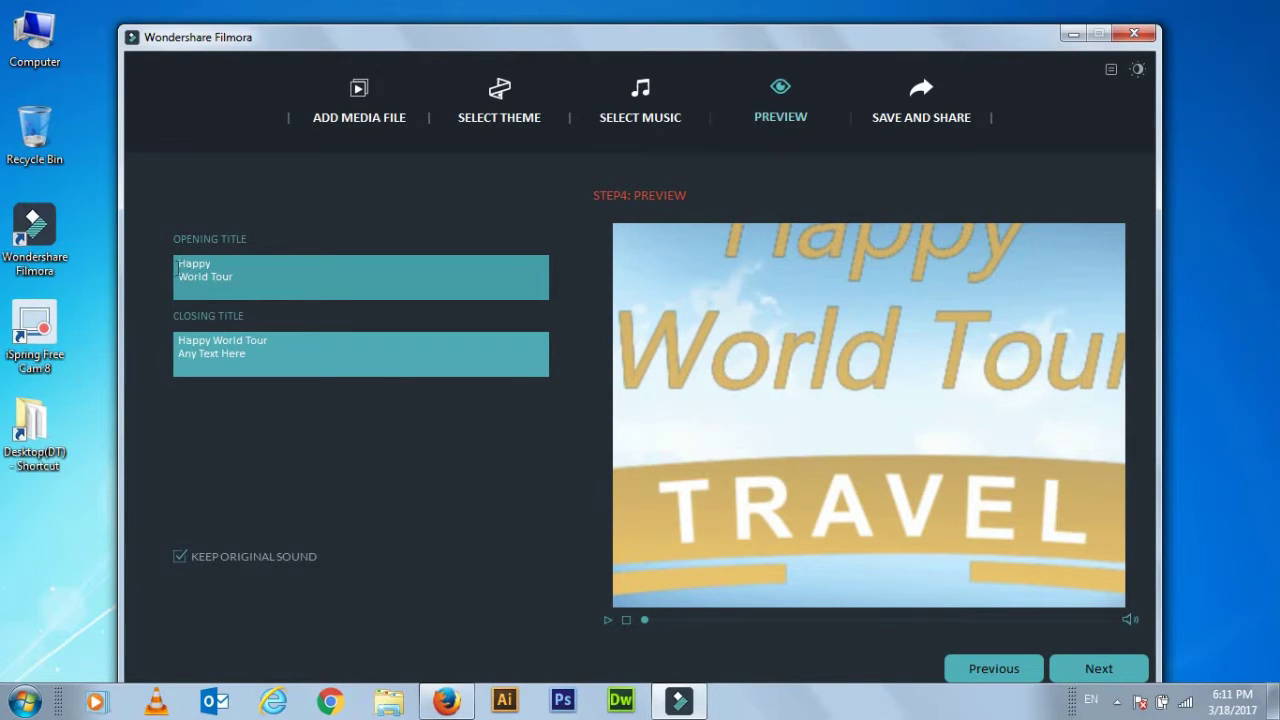
# Replace the movie's opening title with "Kalamata Info"
pyautogui.moveTo(180, 263); pyautogui.dragTo(237, 277)
pyautogui.write('K')
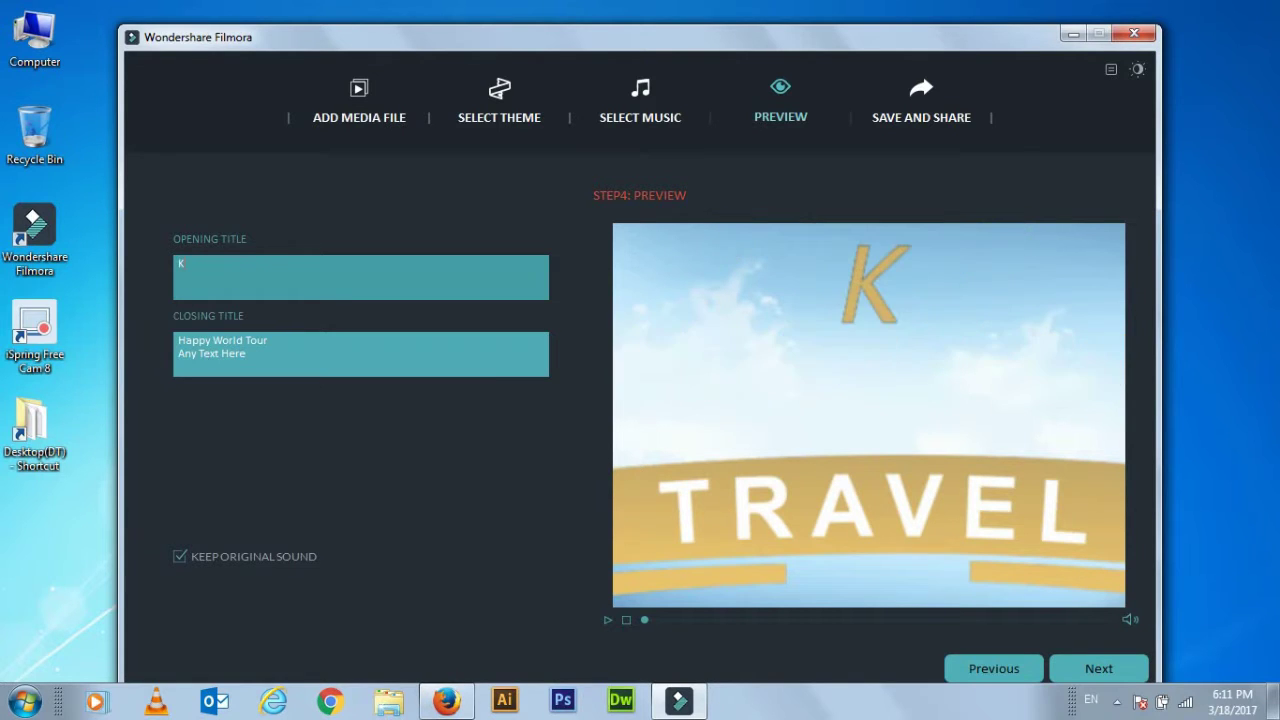
pyautogui.write('alamata')
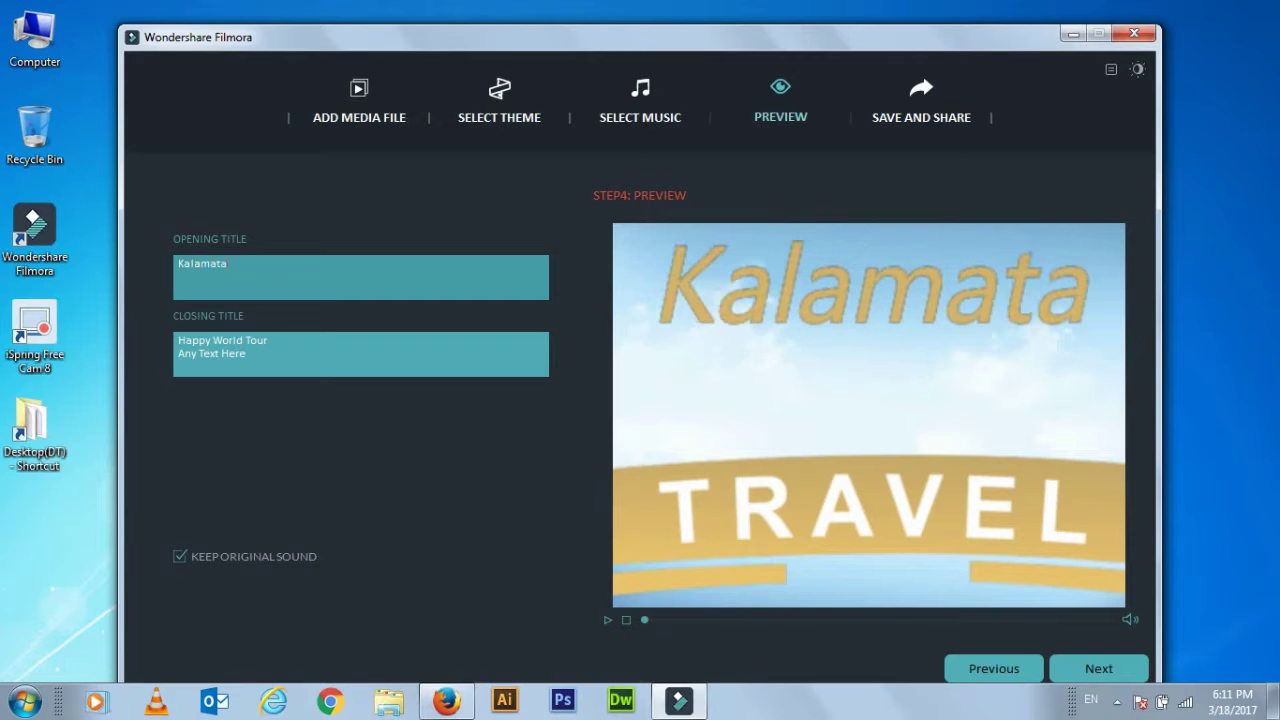
pyautogui.write(' I')
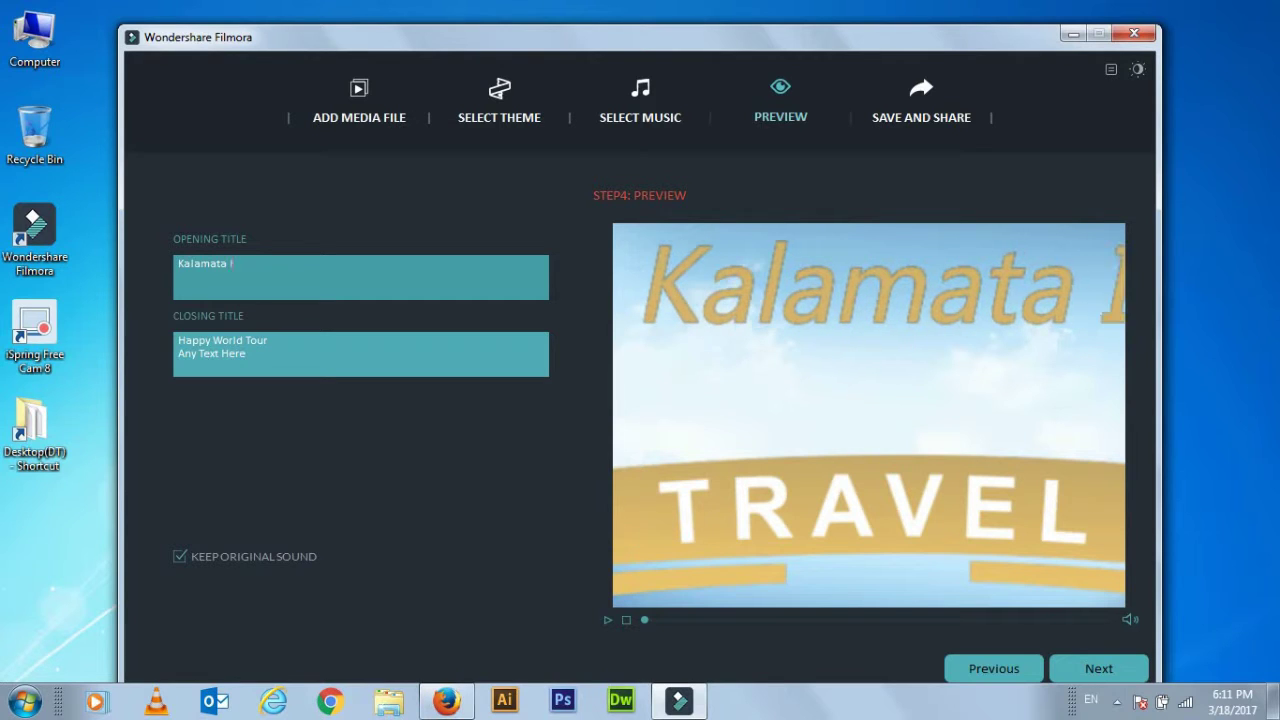
pyautogui.write('nf')
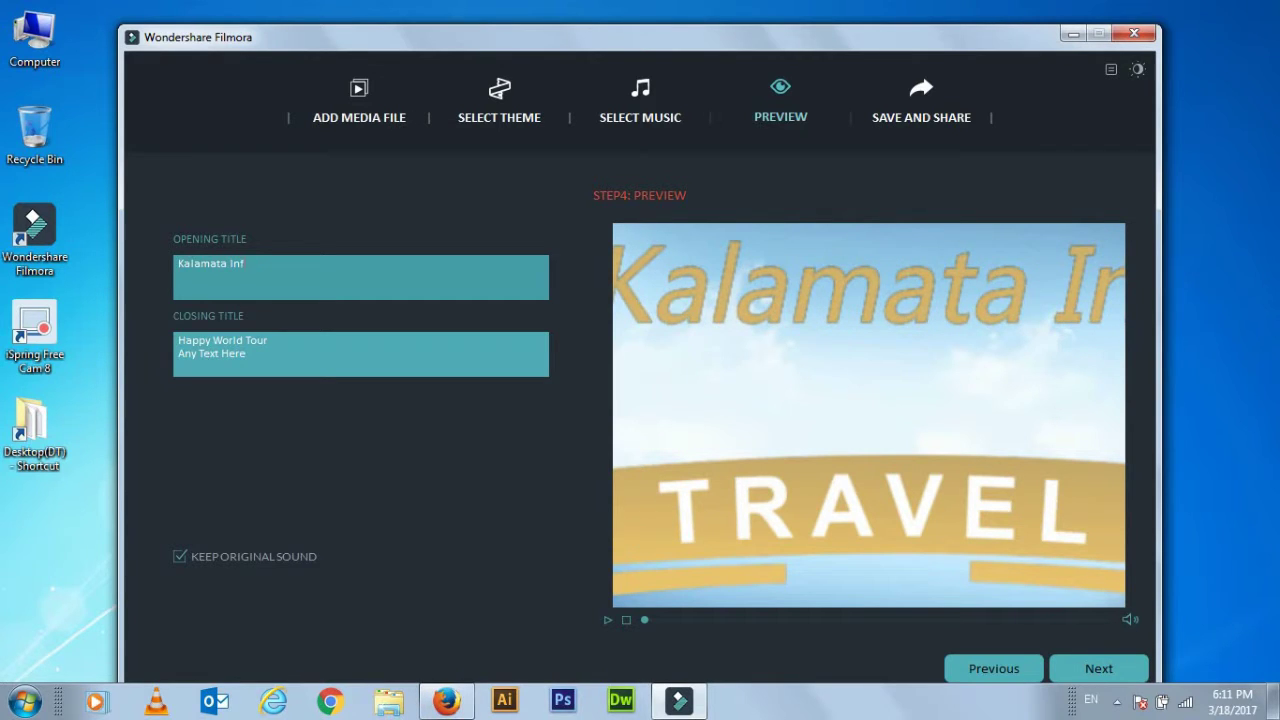
pyautogui.write('o')
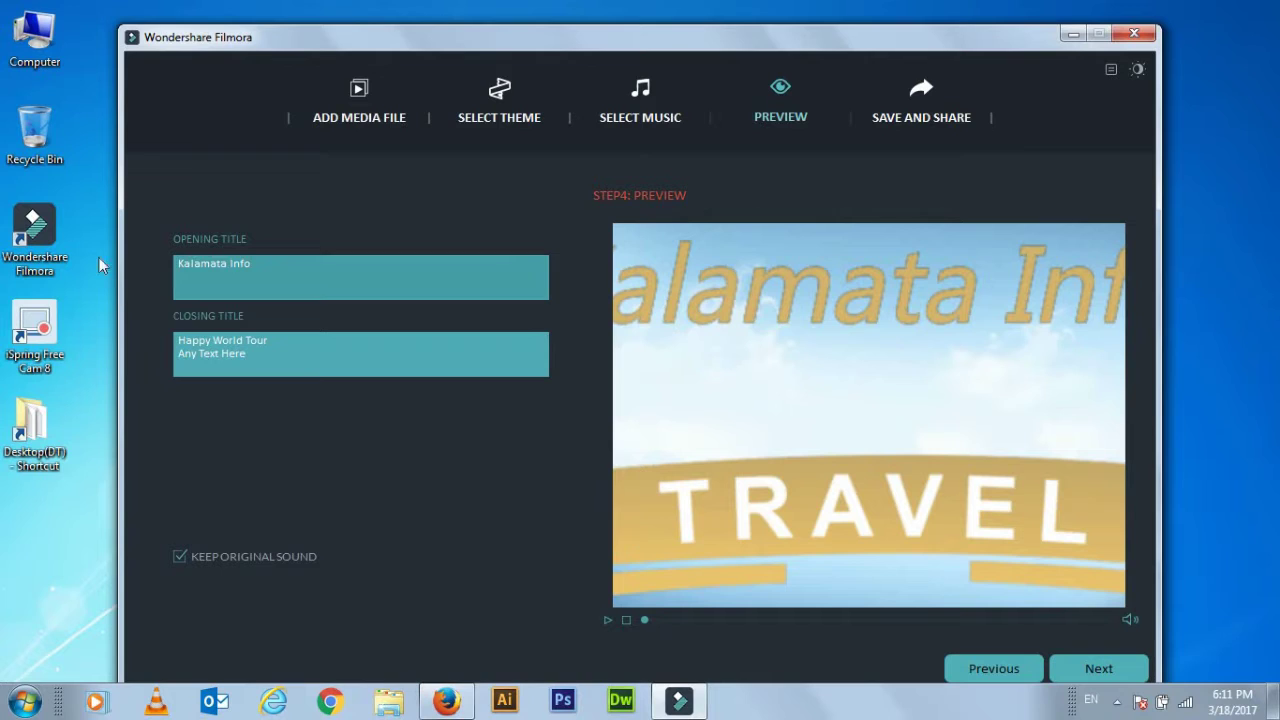
pyautogui.click(240, 353)
# Export the movie as an MP4 named My Video, and place the exported file on the desktop
pyautogui.click(1095, 674)
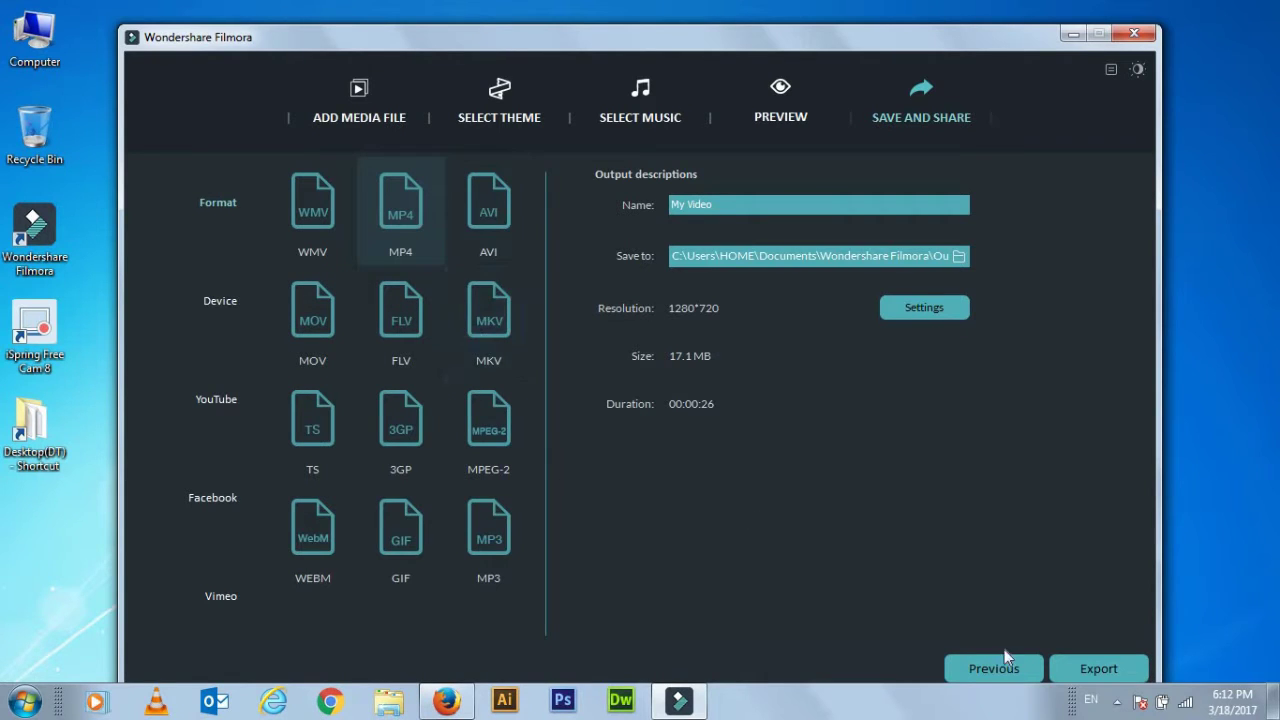
pyautogui.click(1101, 676)
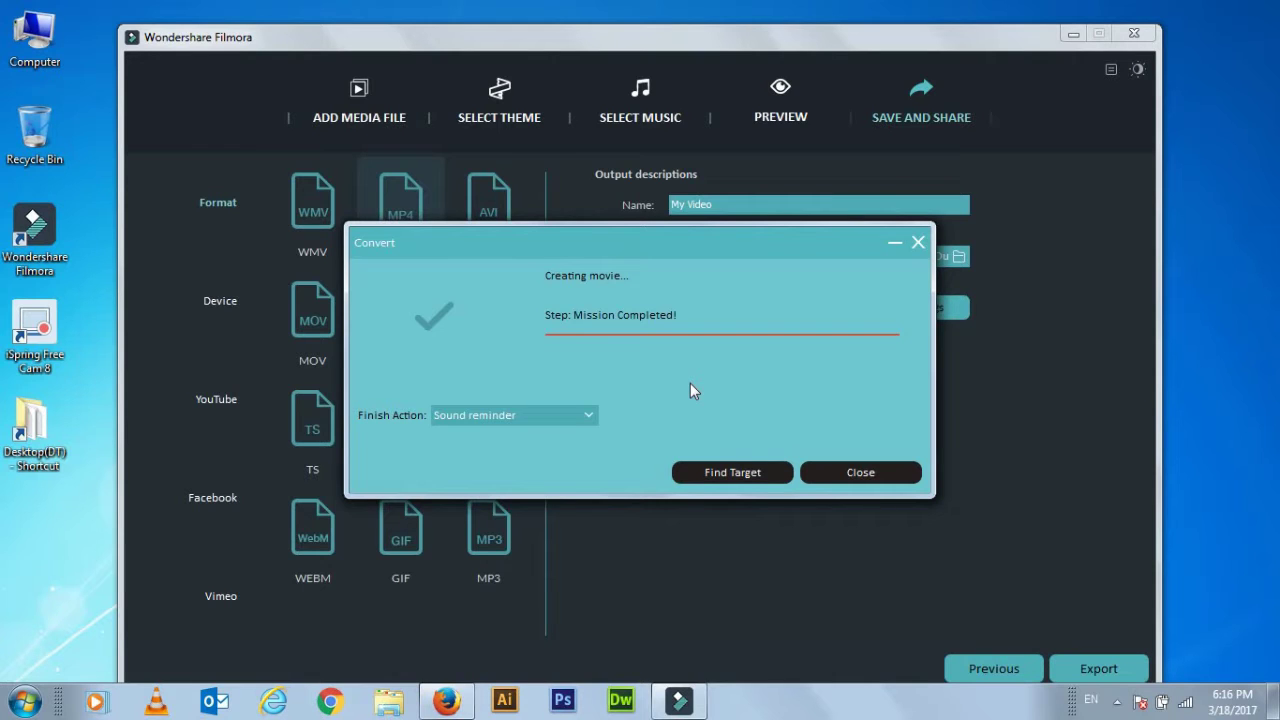
pyautogui.click(716, 472)
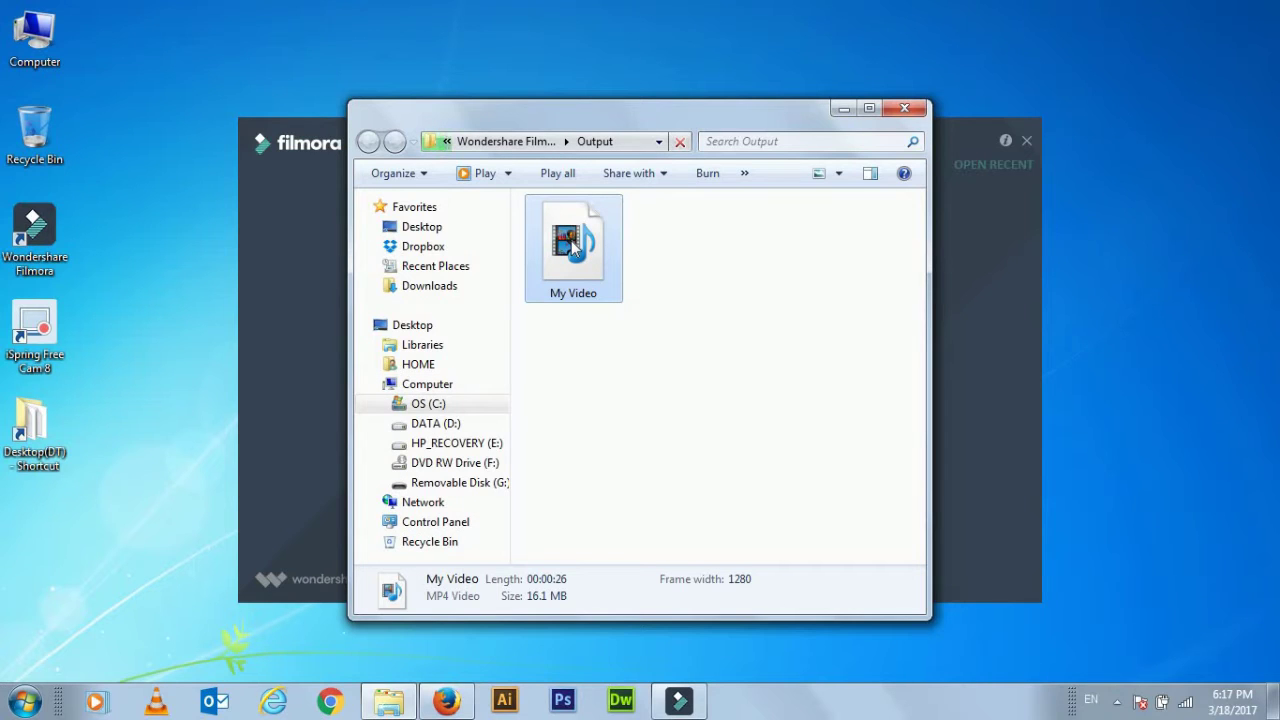
pyautogui.moveTo(573, 248); pyautogui.dragTo(86, 548)
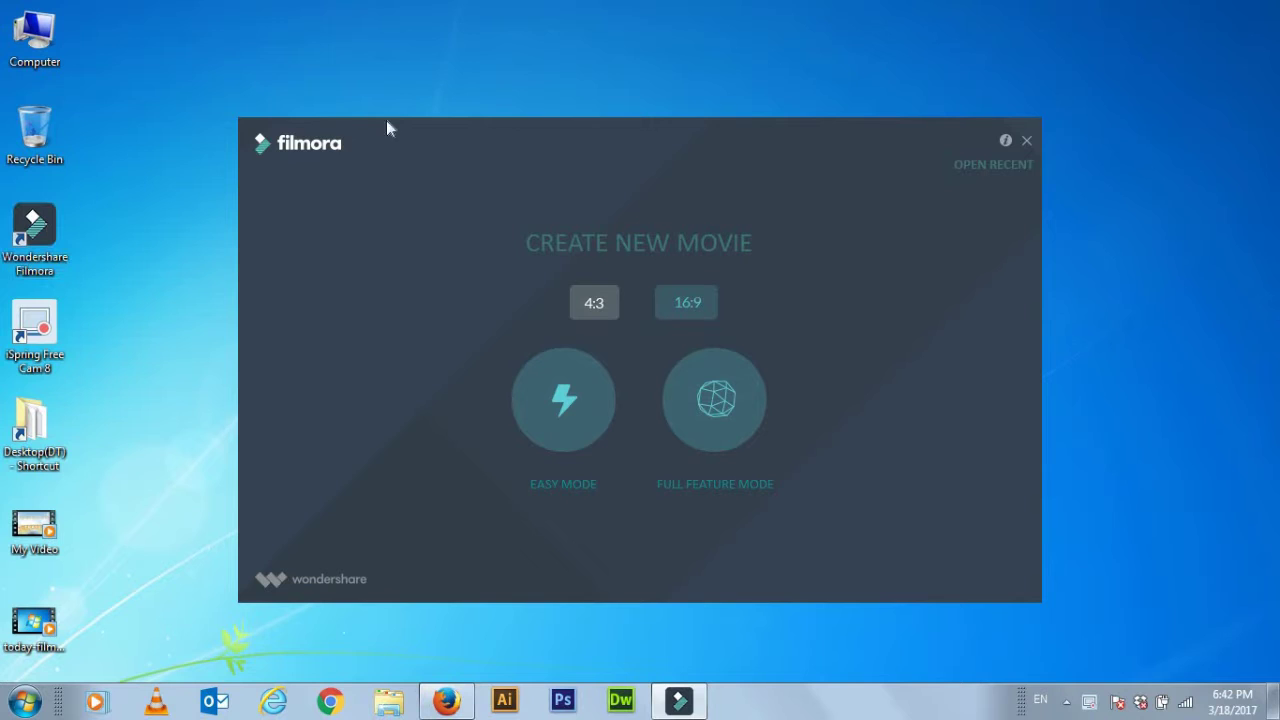
# Start a new movie with a 16:9 aspect ratio in Full Feature Mode
pyautogui.click(684, 315)
pyautogui.click(675, 313)
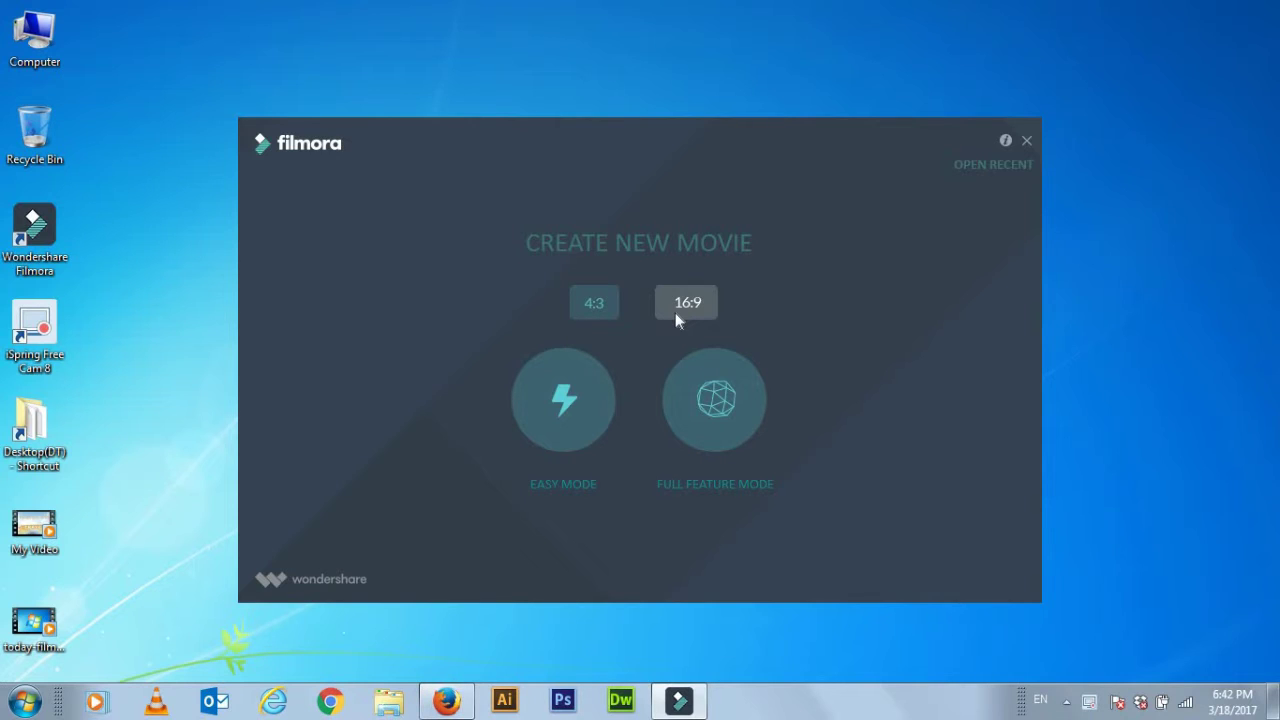
pyautogui.click(713, 403)
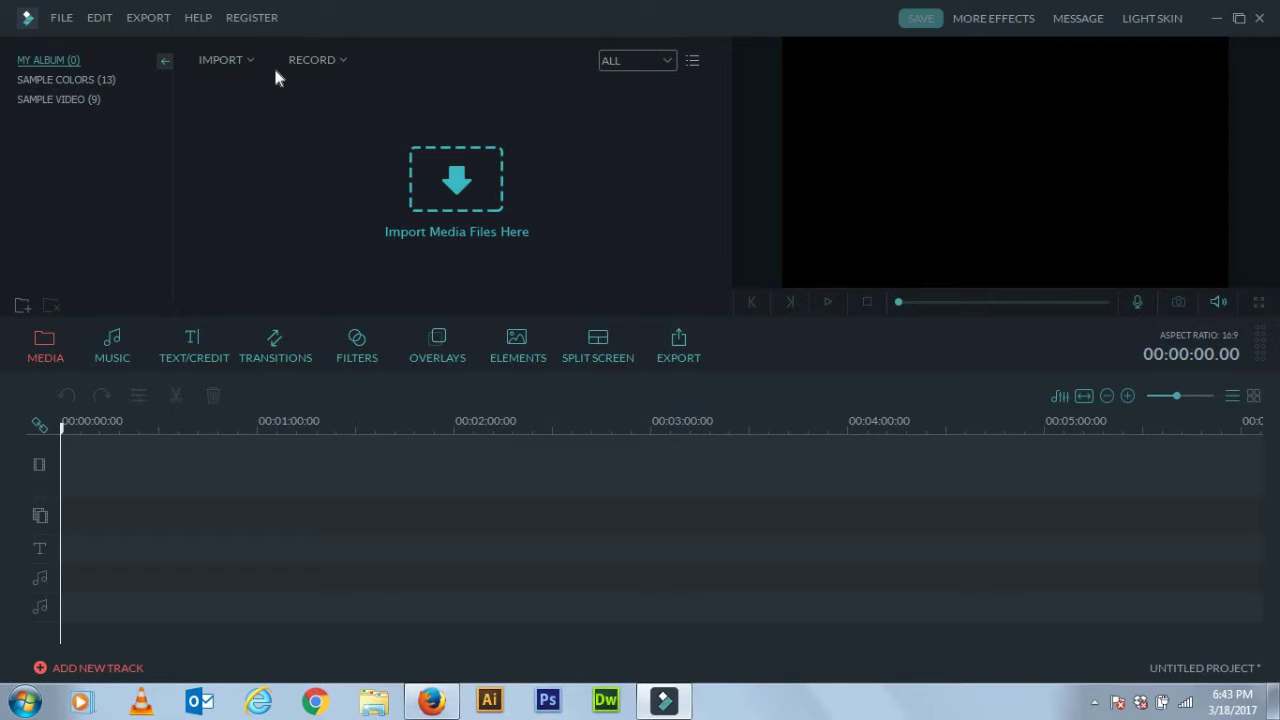
pyautogui.click(59, 20)
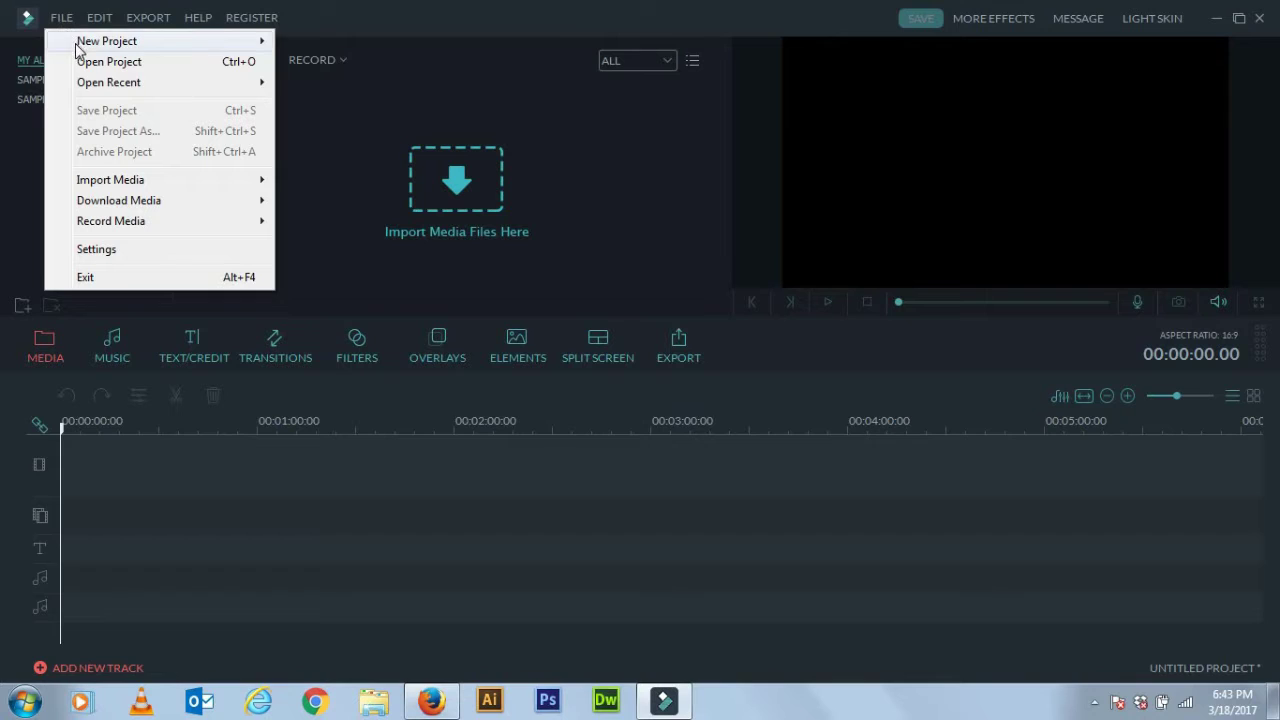
pyautogui.moveTo(88, 45)
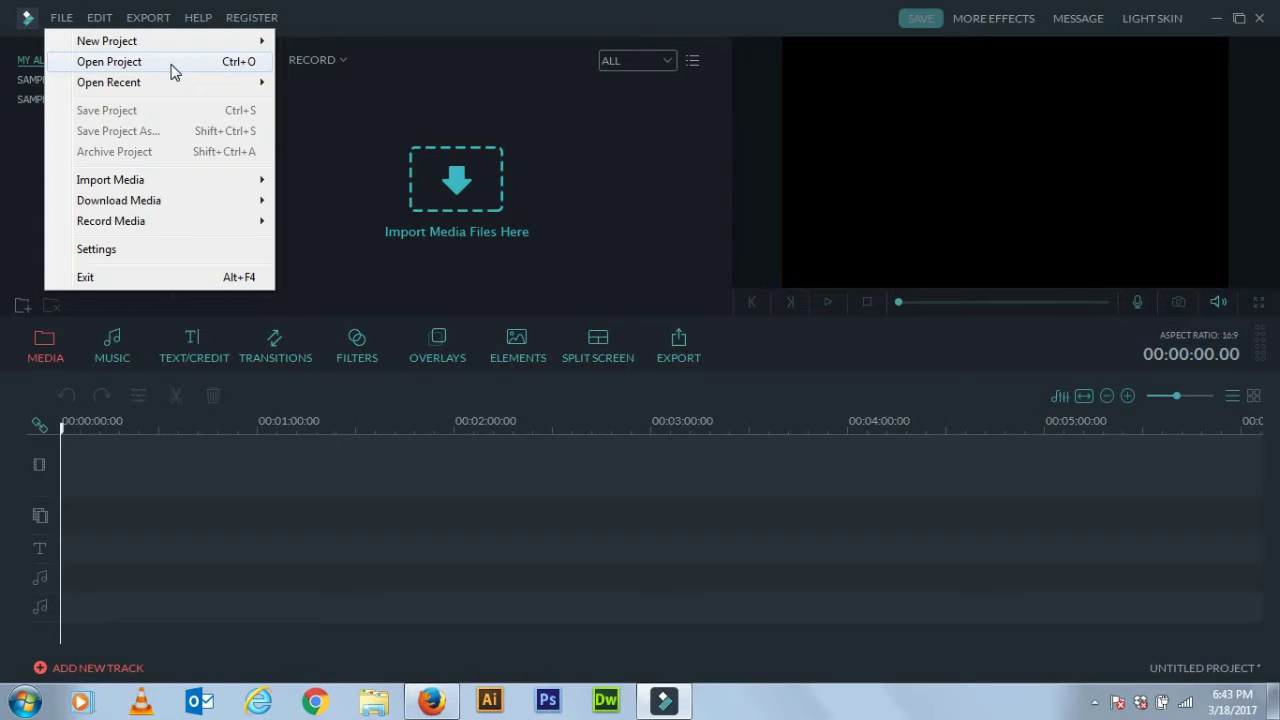
pyautogui.moveTo(155, 86)
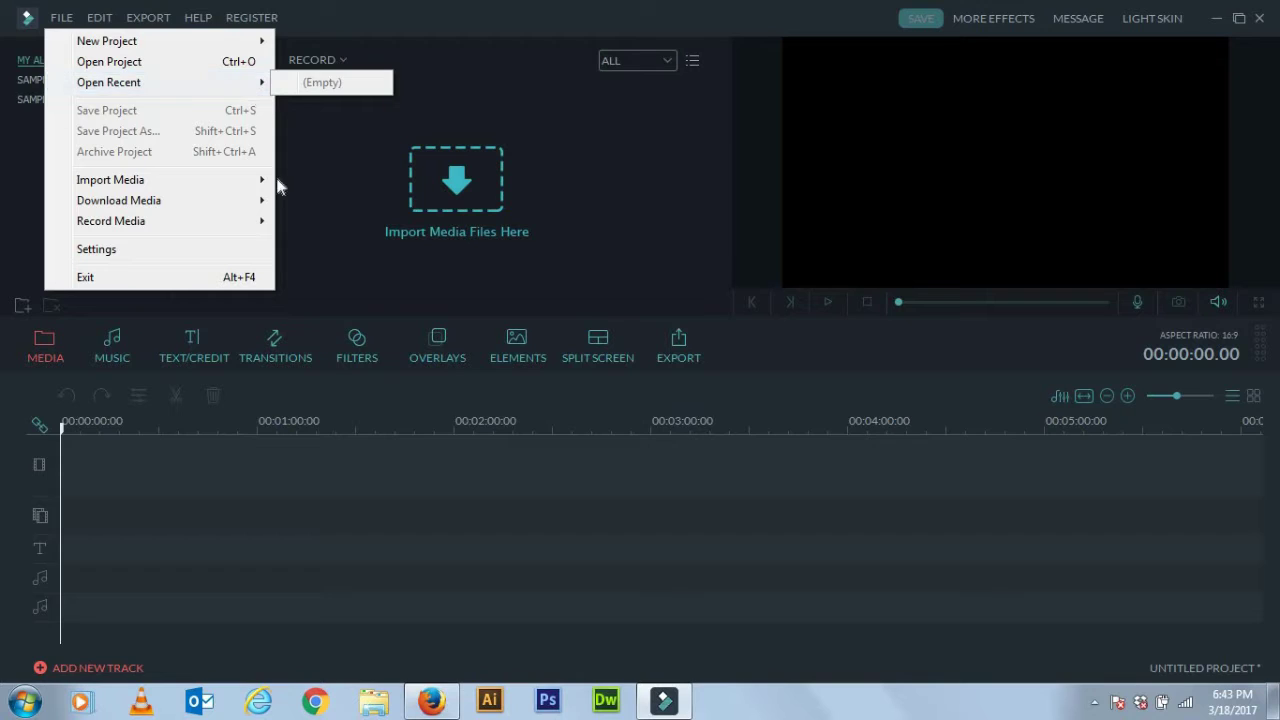
pyautogui.moveTo(192, 182)
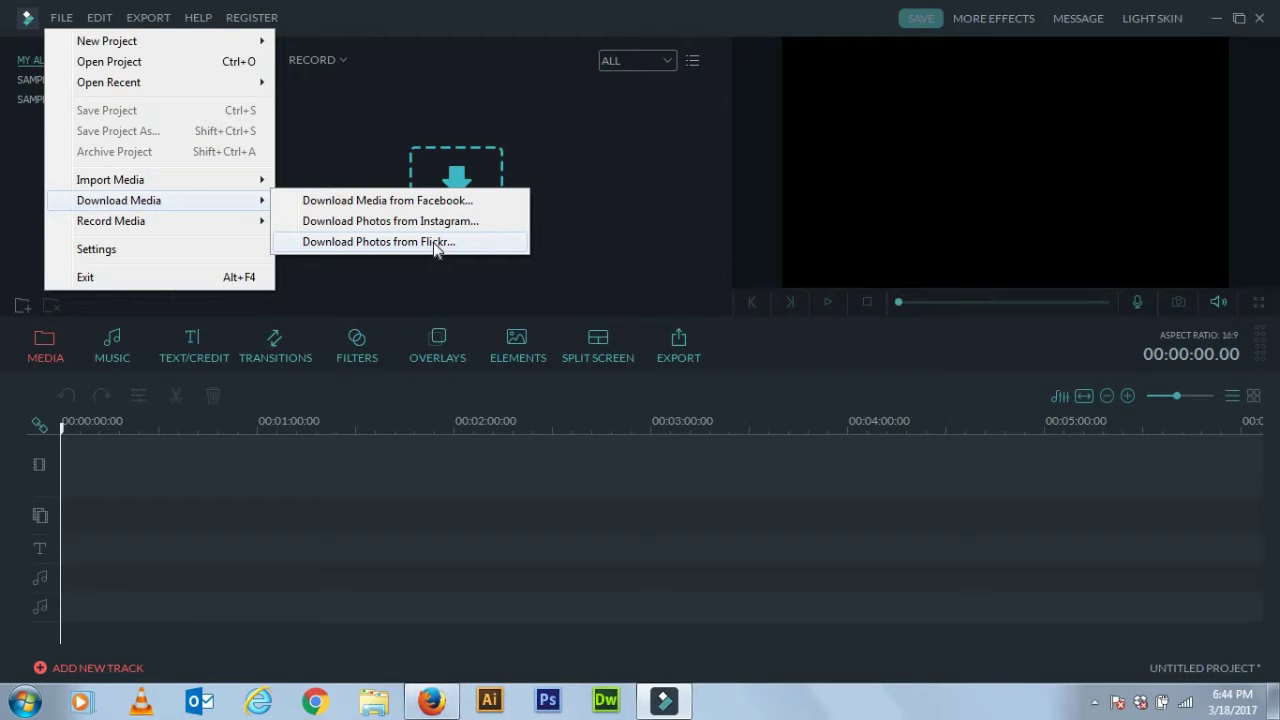
# Import all four landscape images from the filmora folder into the album
pyautogui.moveTo(209, 225)
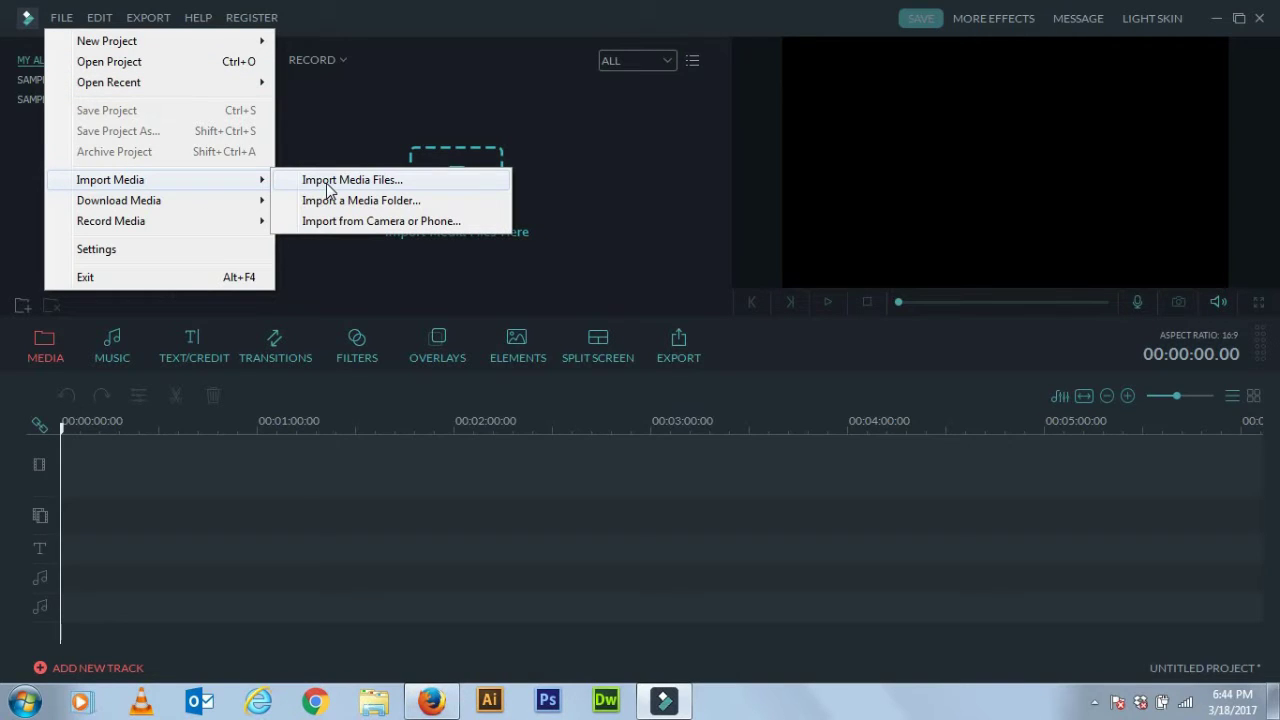
pyautogui.click(612, 174)
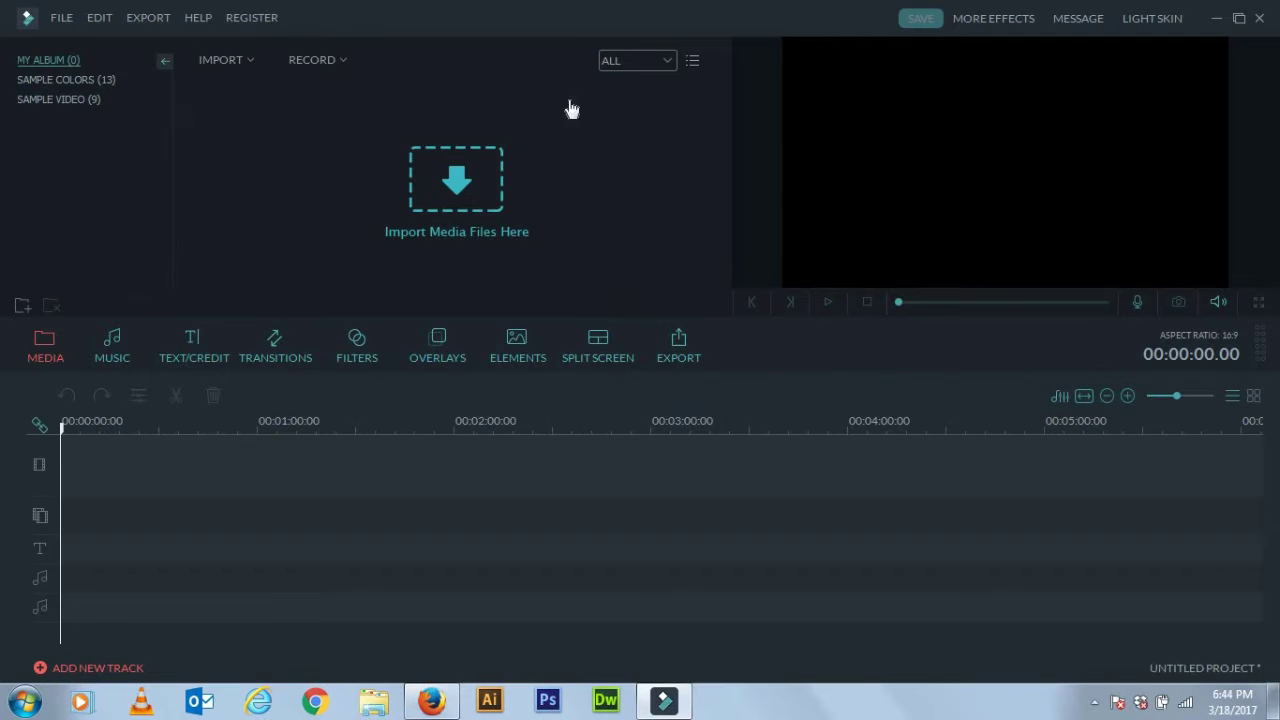
pyautogui.click(457, 186)
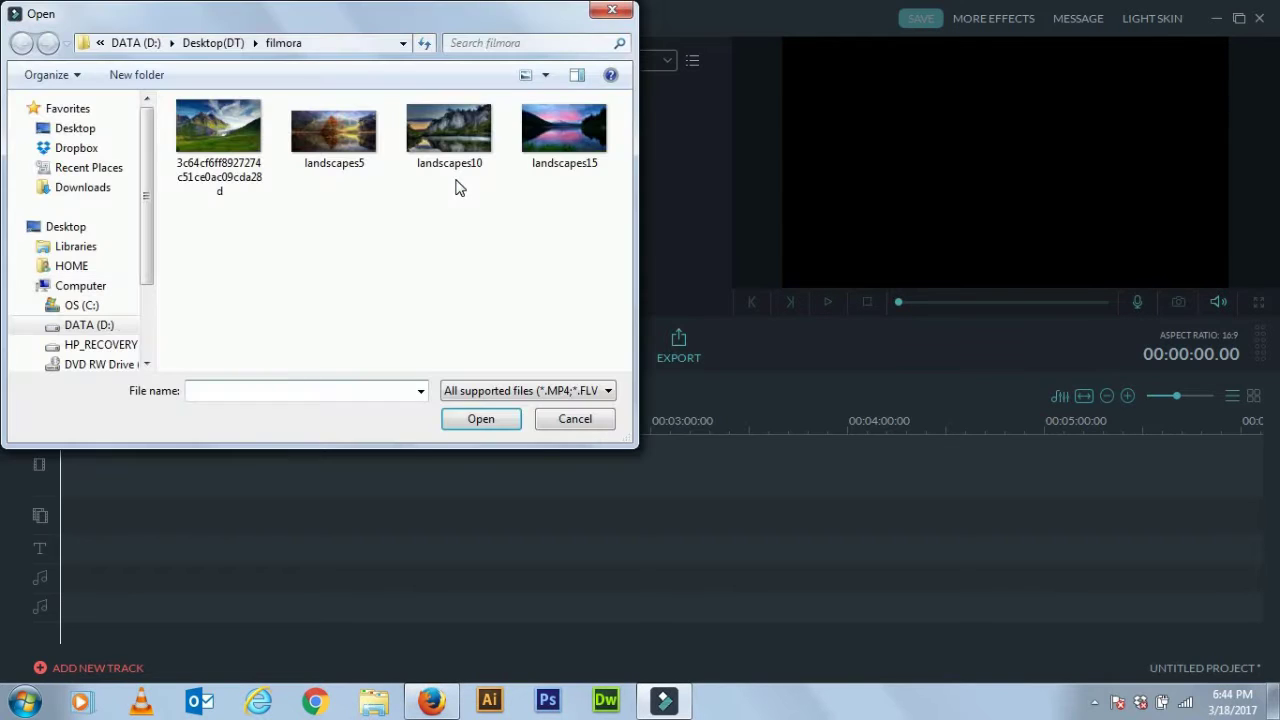
pyautogui.click(370, 268)
pyautogui.hotkey('ctrl', 'a')
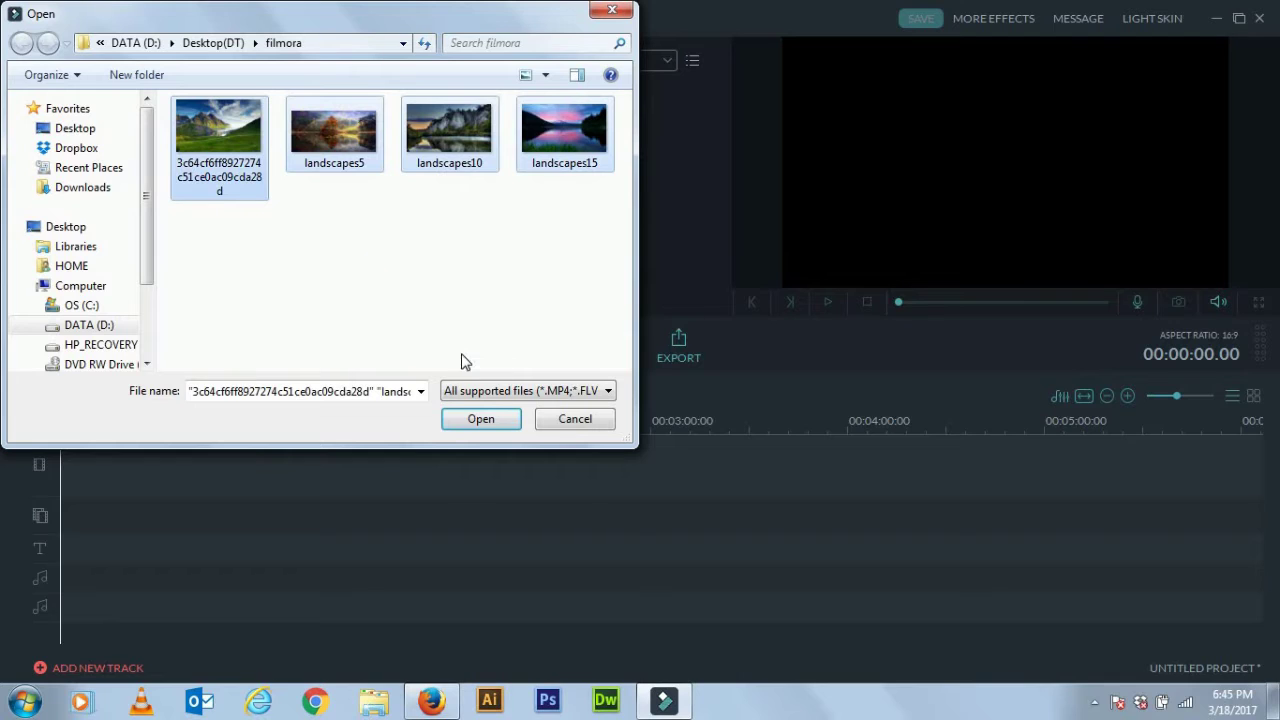
pyautogui.click(481, 419)
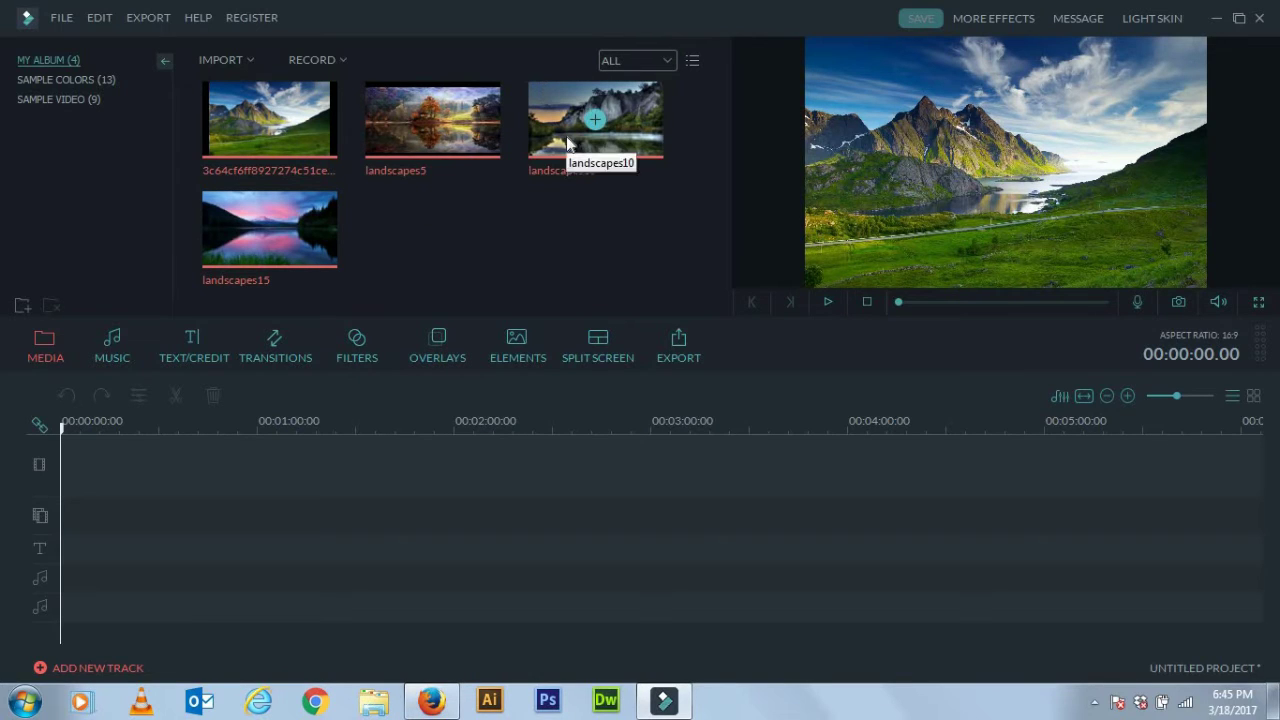
# Filter the album's media by the Video type, and switch the filter to Image
pyautogui.click(668, 62)
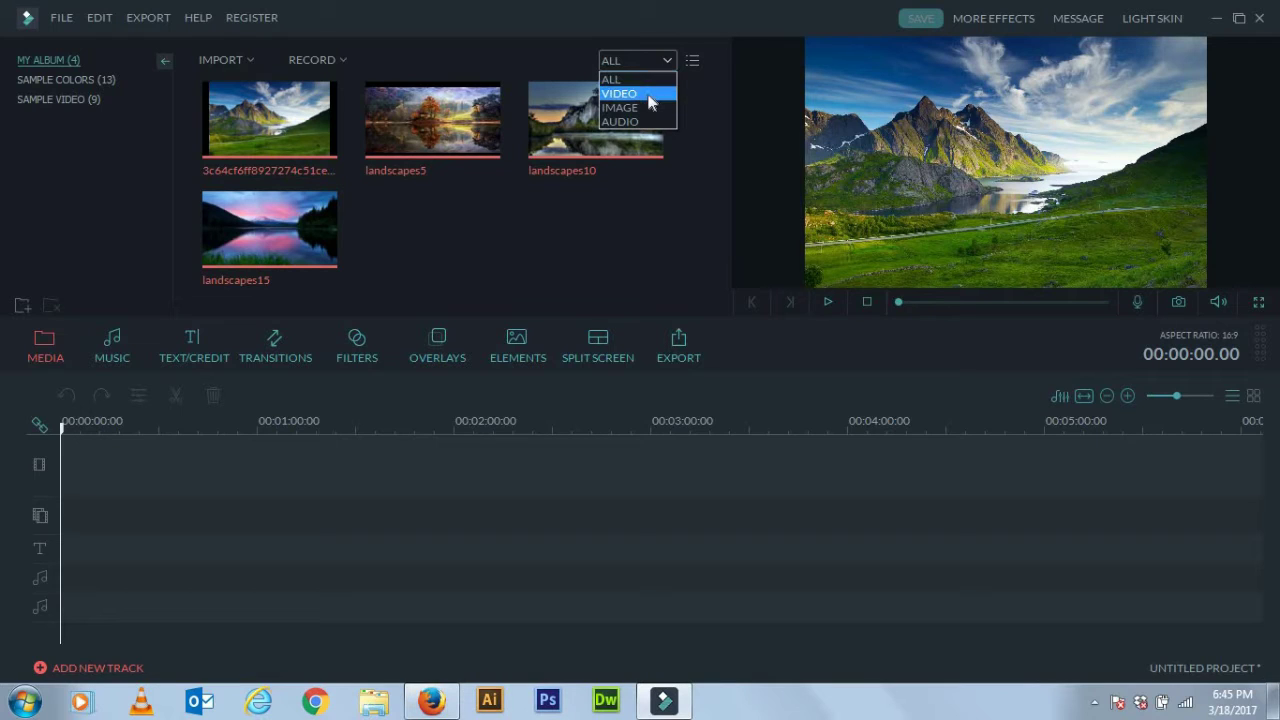
pyautogui.click(651, 95)
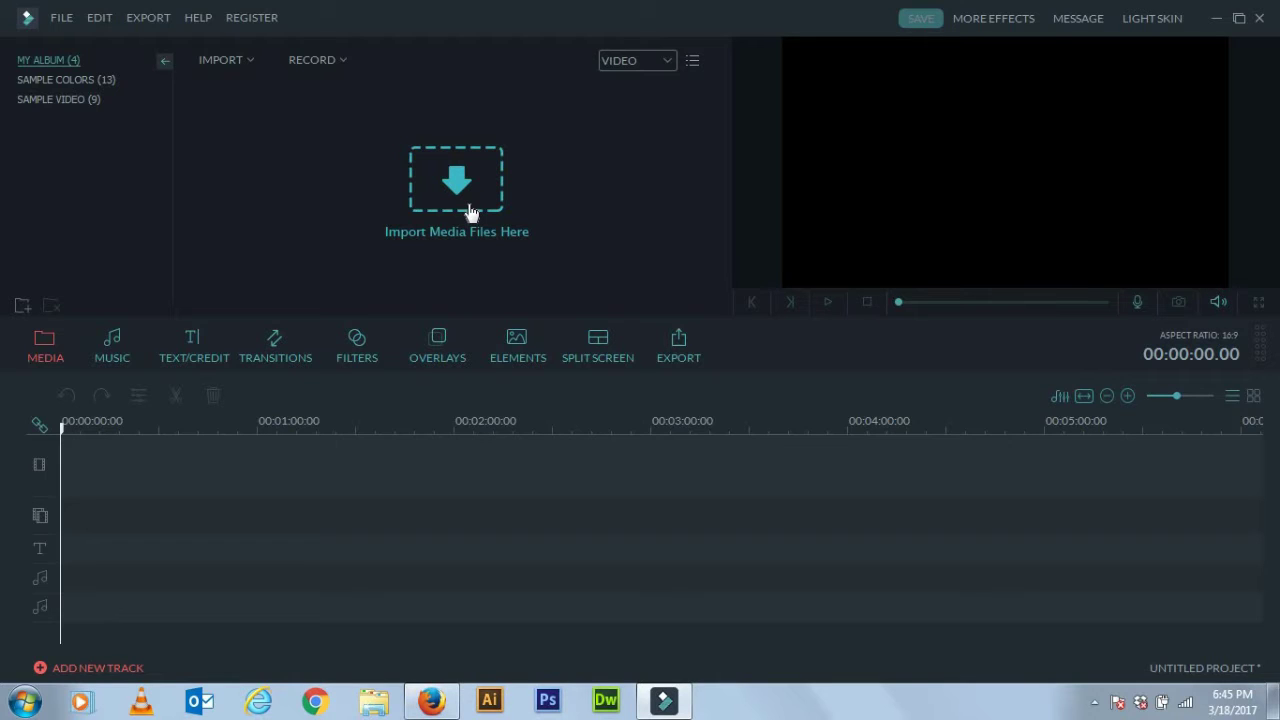
pyautogui.click(674, 61)
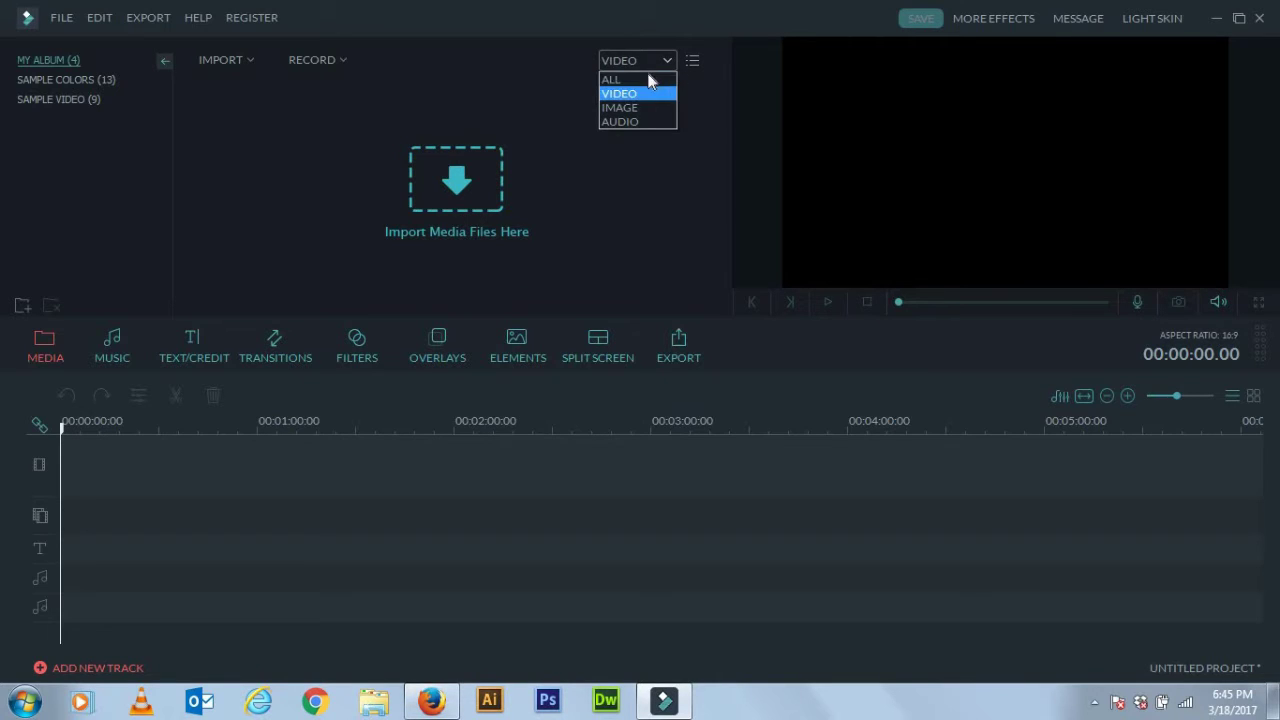
pyautogui.click(650, 108)
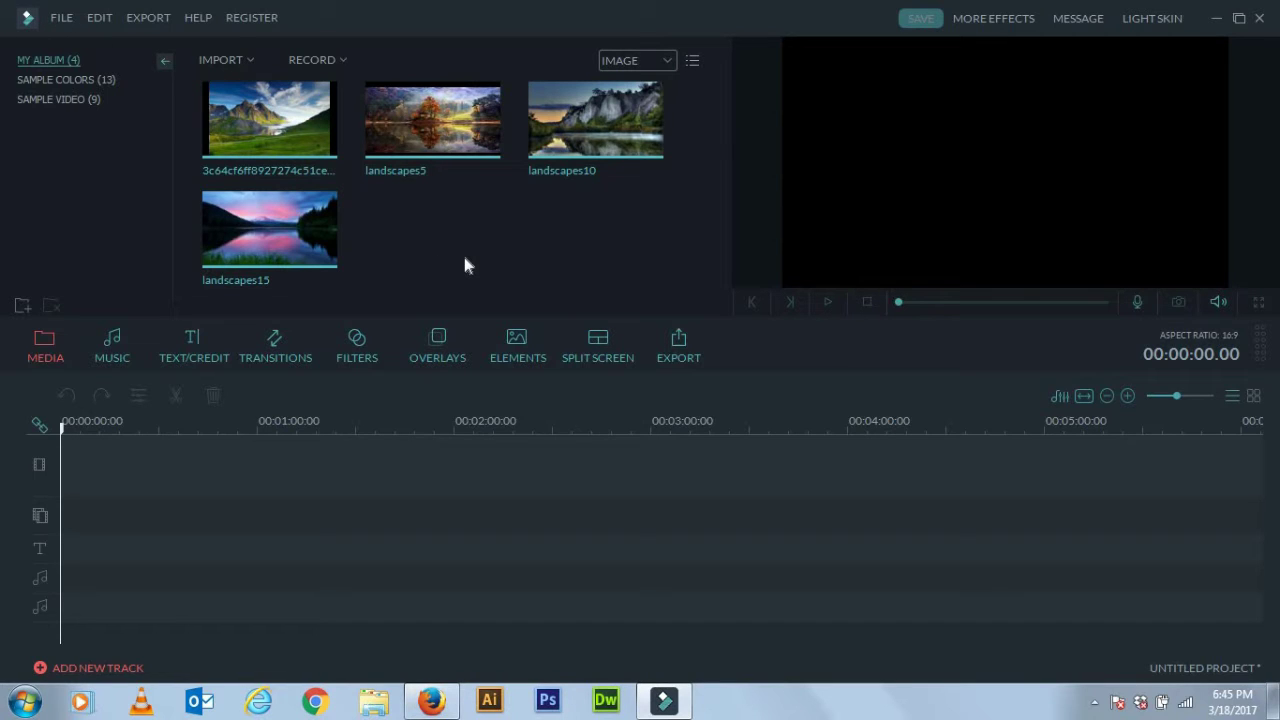
# Import the My Video file from the desktop into the album
pyautogui.click(60, 17)
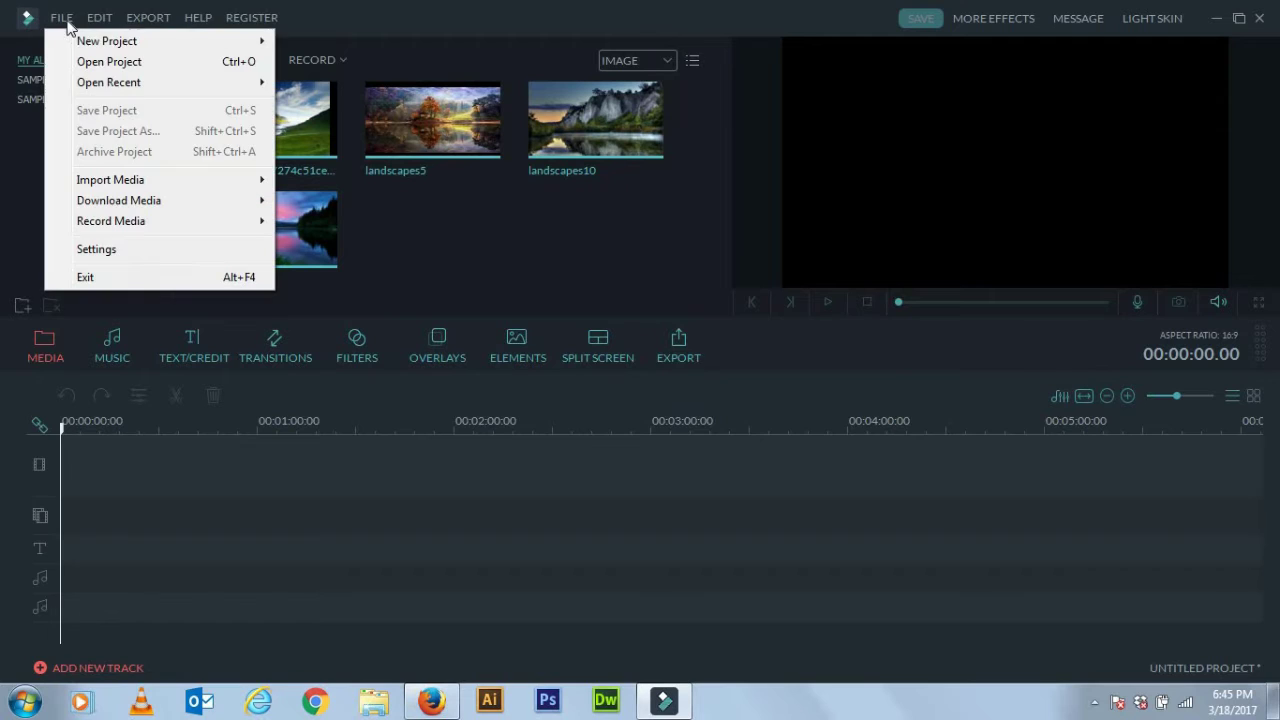
pyautogui.moveTo(200, 180)
pyautogui.click(310, 185)
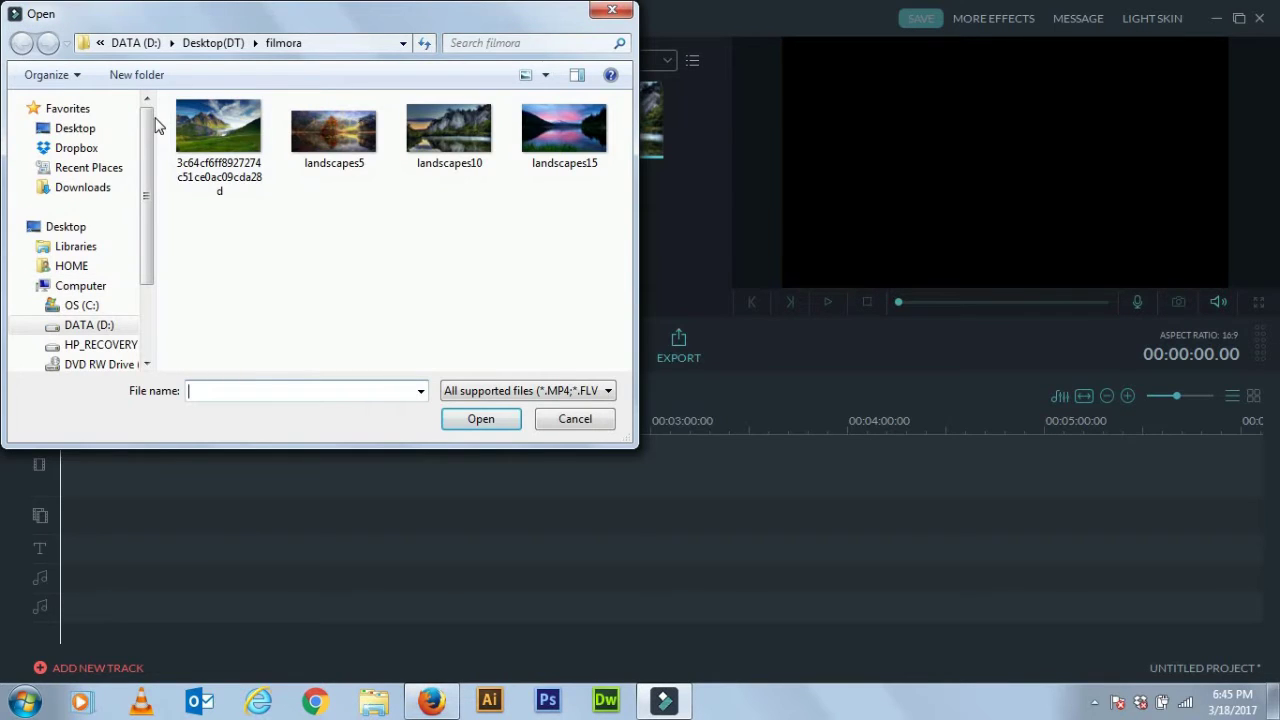
pyautogui.click(62, 137)
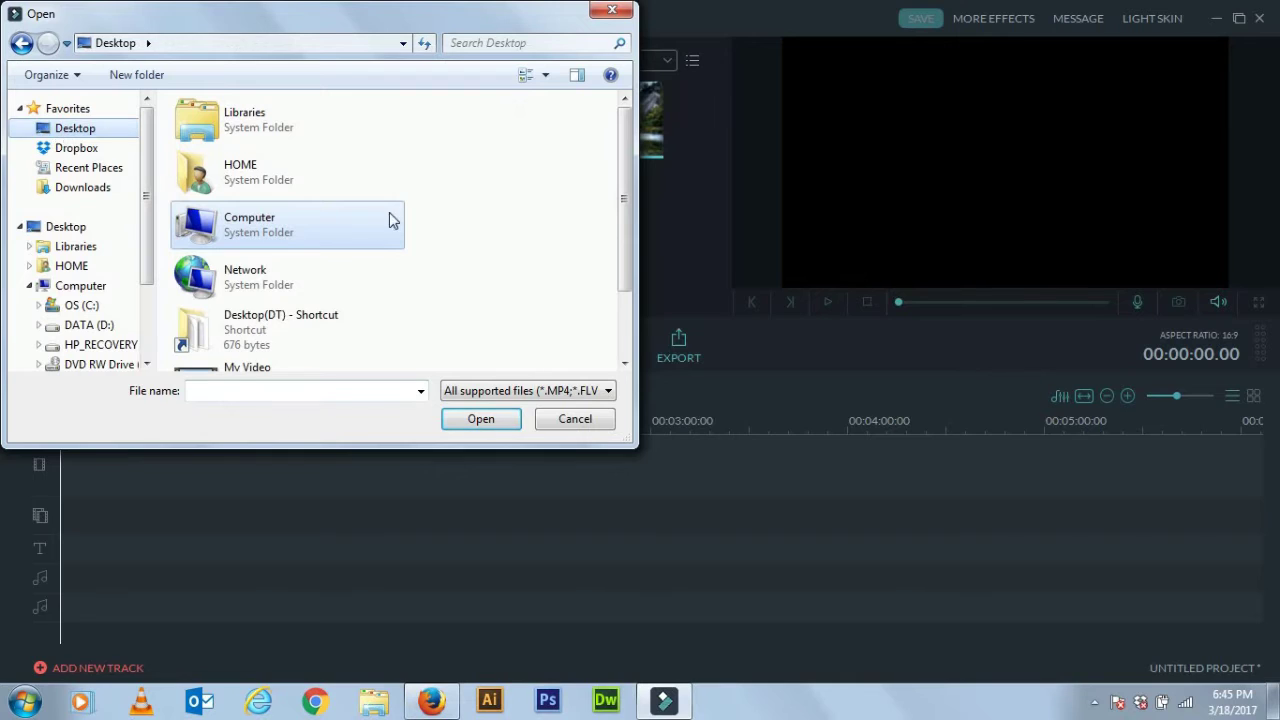
pyautogui.scroll(-1, 280, 268)
pyautogui.click(283, 276)
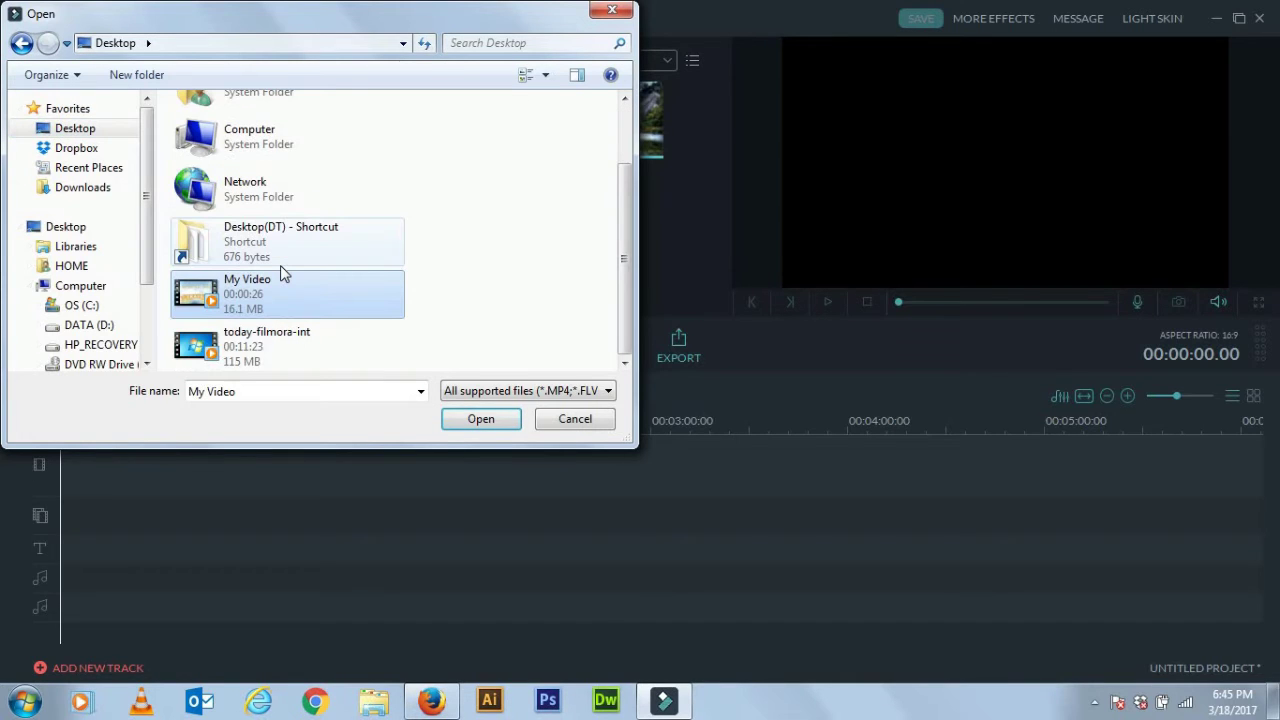
pyautogui.click(475, 420)
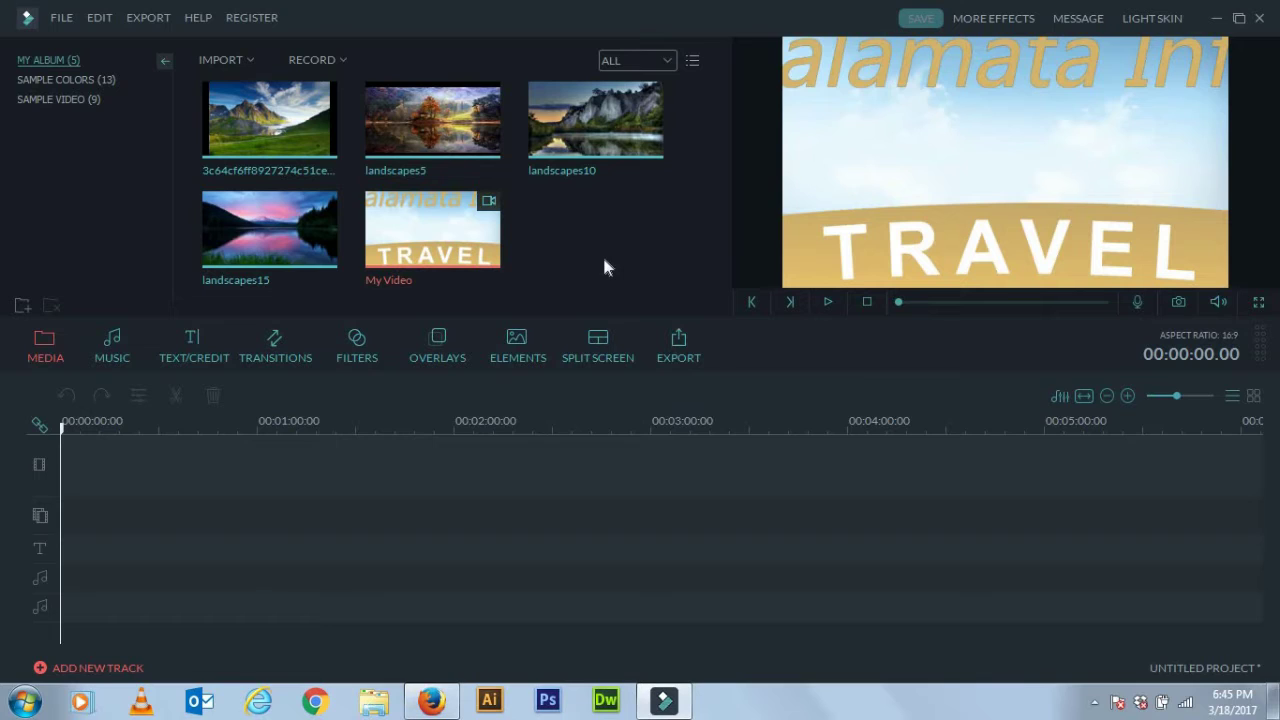
# Place the four landscape images one after another on the video track in album order, and play the sequence from the start
pyautogui.click(320, 120)
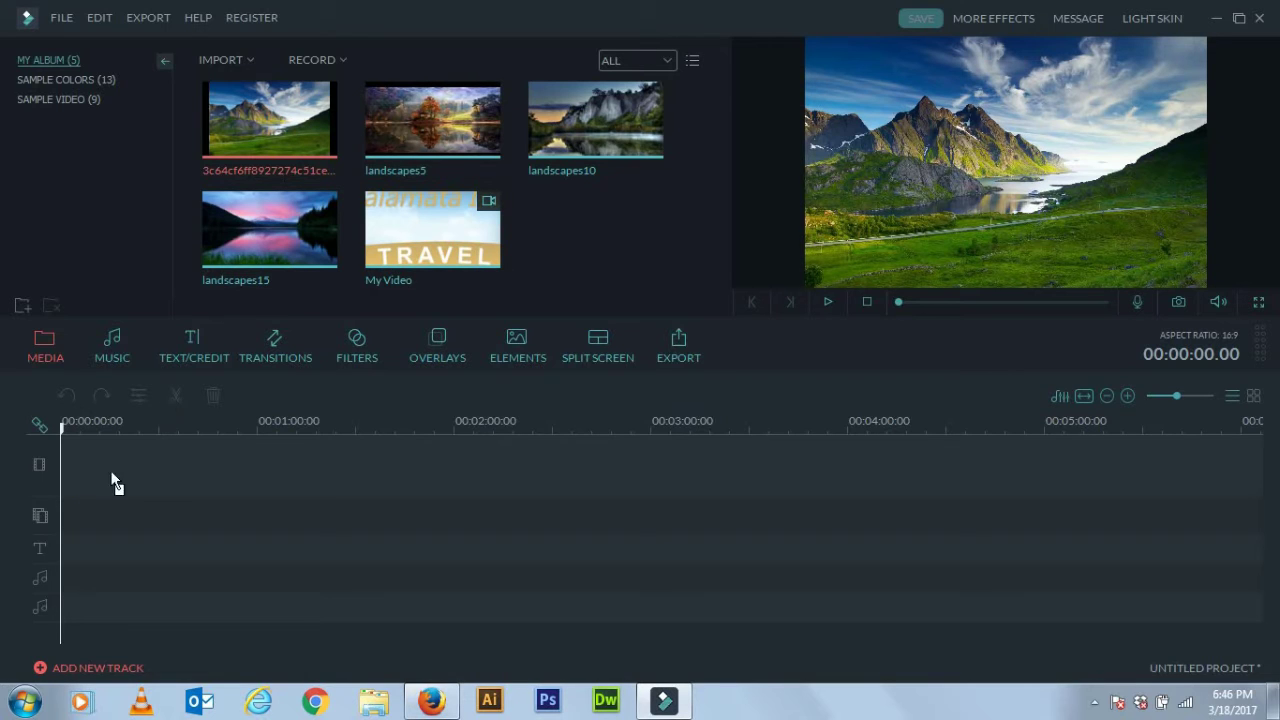
pyautogui.moveTo(97, 472); pyautogui.dragTo(95, 466)
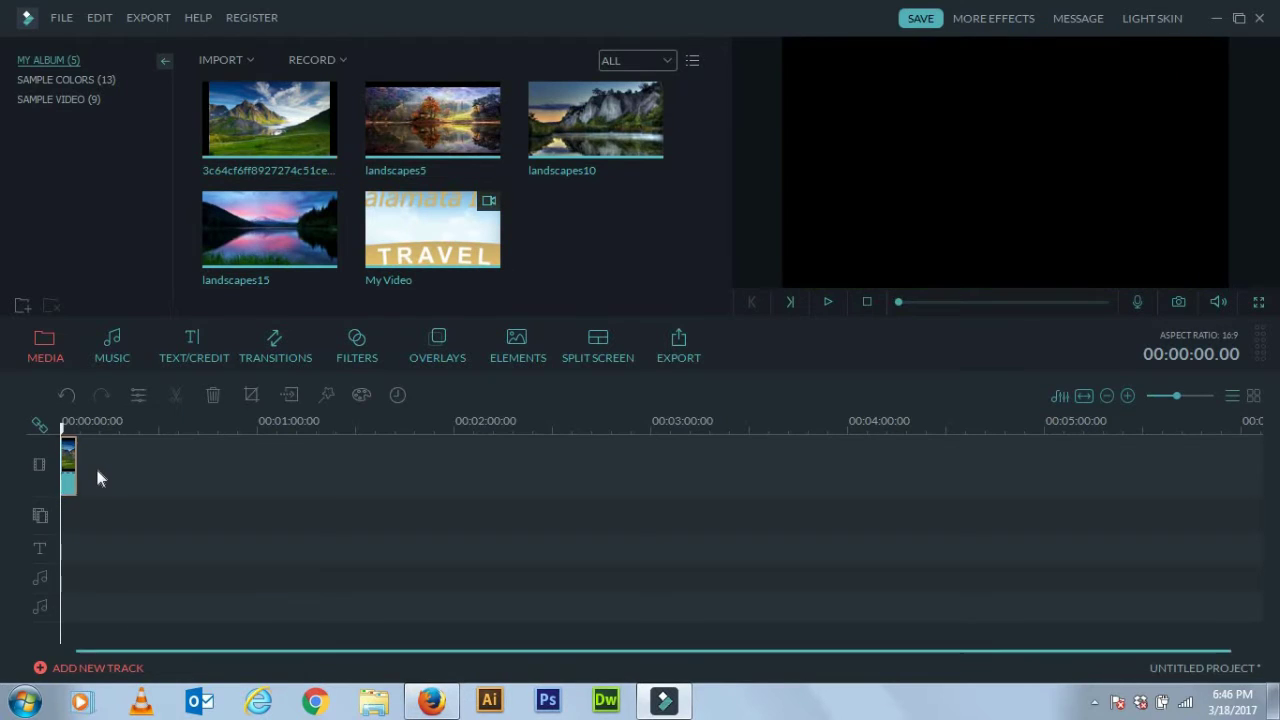
pyautogui.click(450, 130)
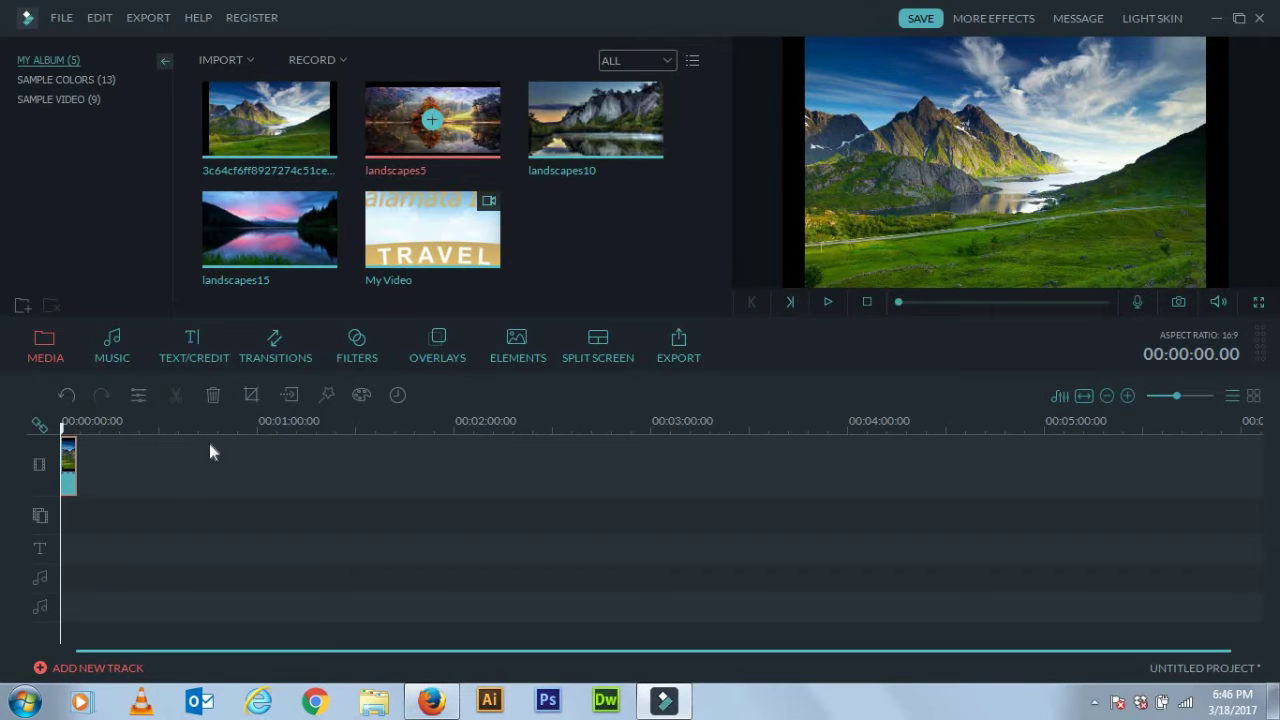
pyautogui.moveTo(210, 452)
pyautogui.mouseDown()
pyautogui.moveTo(169, 480)
pyautogui.moveTo(196, 464)
pyautogui.mouseUp()
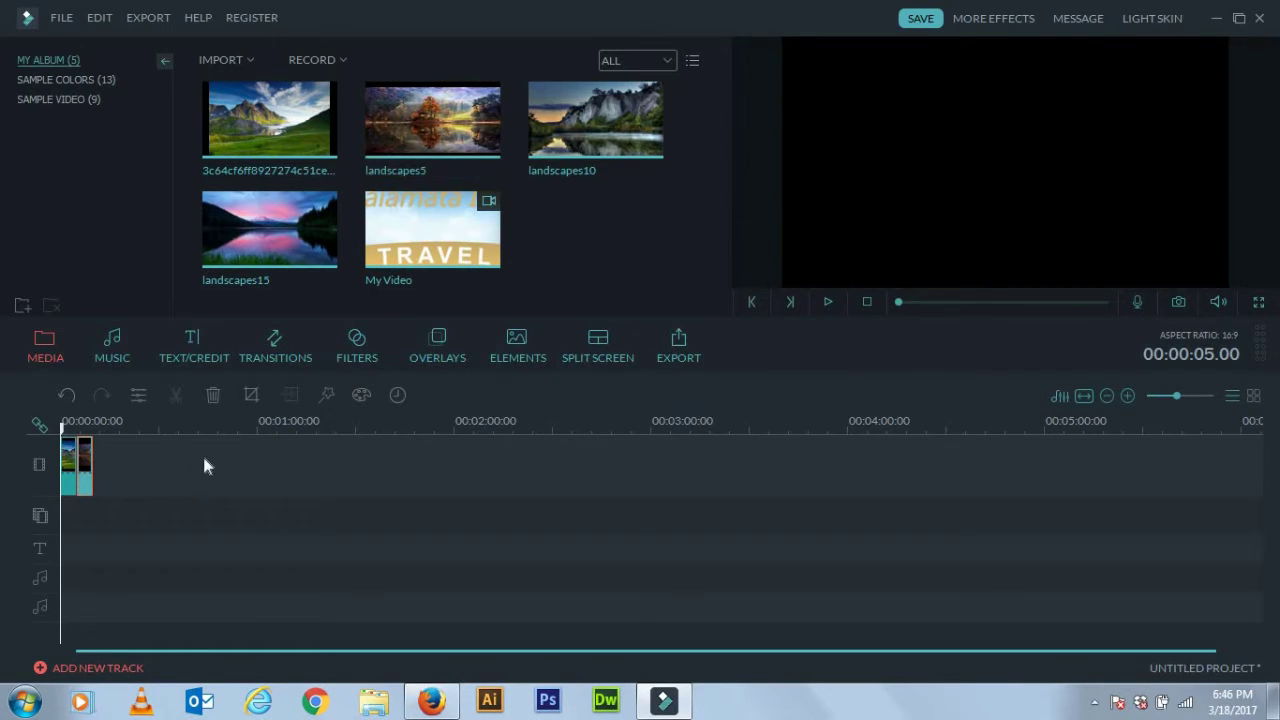
pyautogui.click(640, 140)
pyautogui.moveTo(561, 262); pyautogui.dragTo(185, 468)
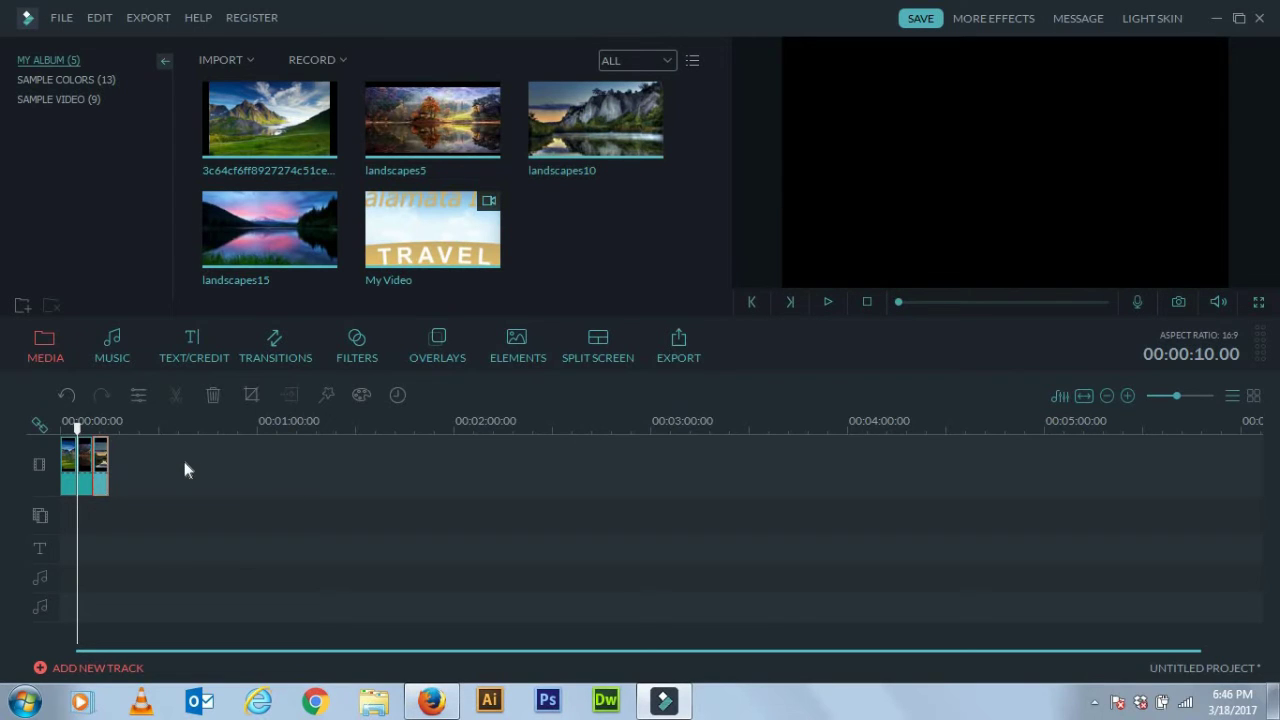
pyautogui.moveTo(329, 237); pyautogui.dragTo(415, 480)
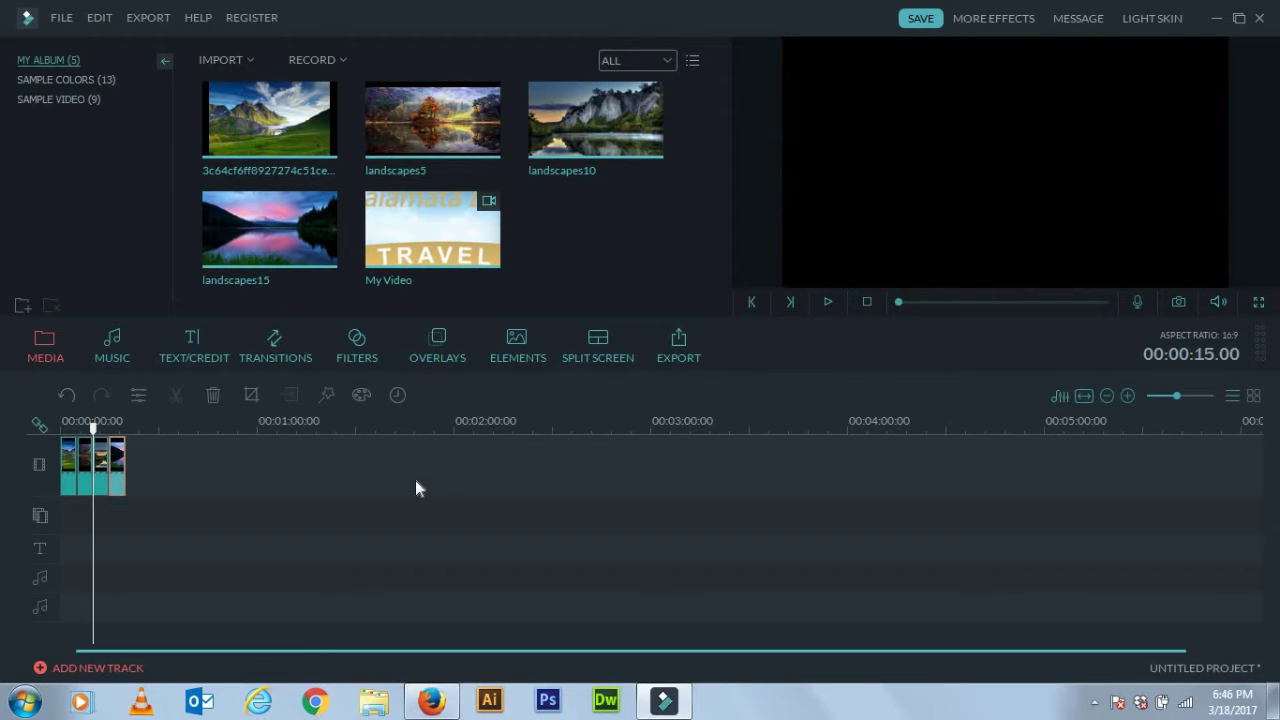
pyautogui.moveTo(112, 428); pyautogui.dragTo(61, 428)
pyautogui.click(822, 302)
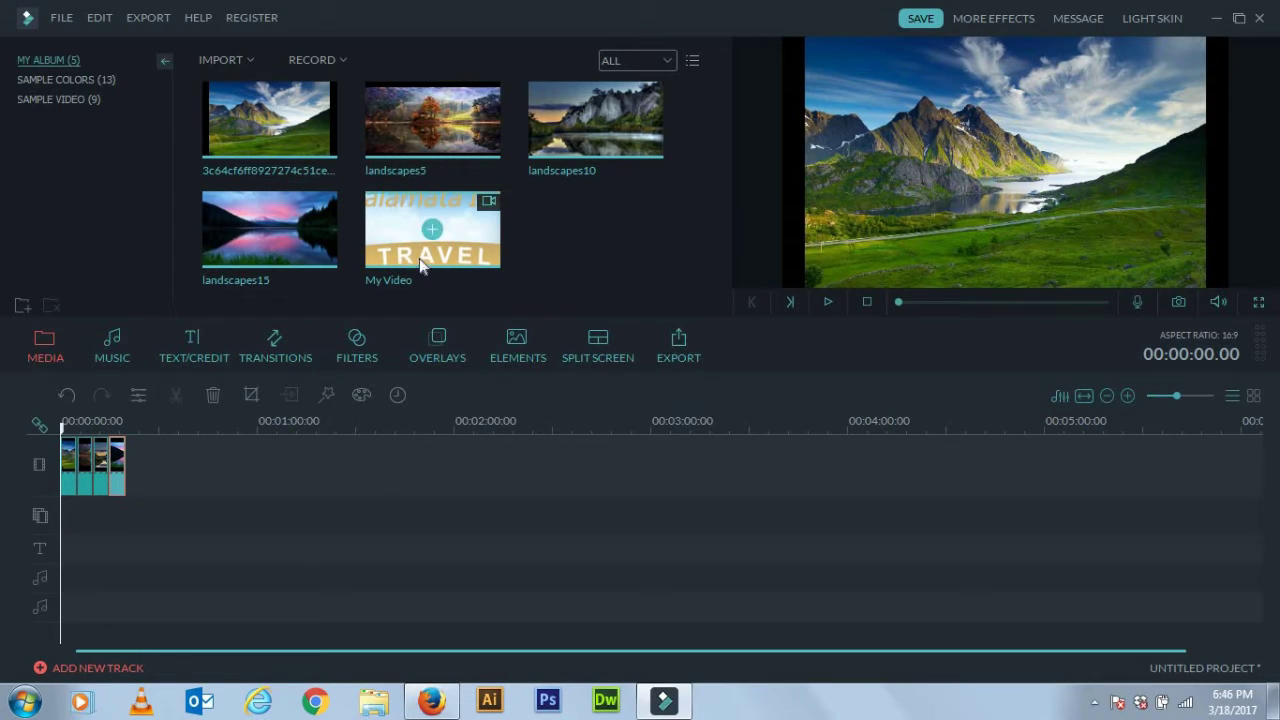
# Add the Chemical help music to the first audio track, and trim it to the end of the image sequence
pyautogui.click(112, 358)
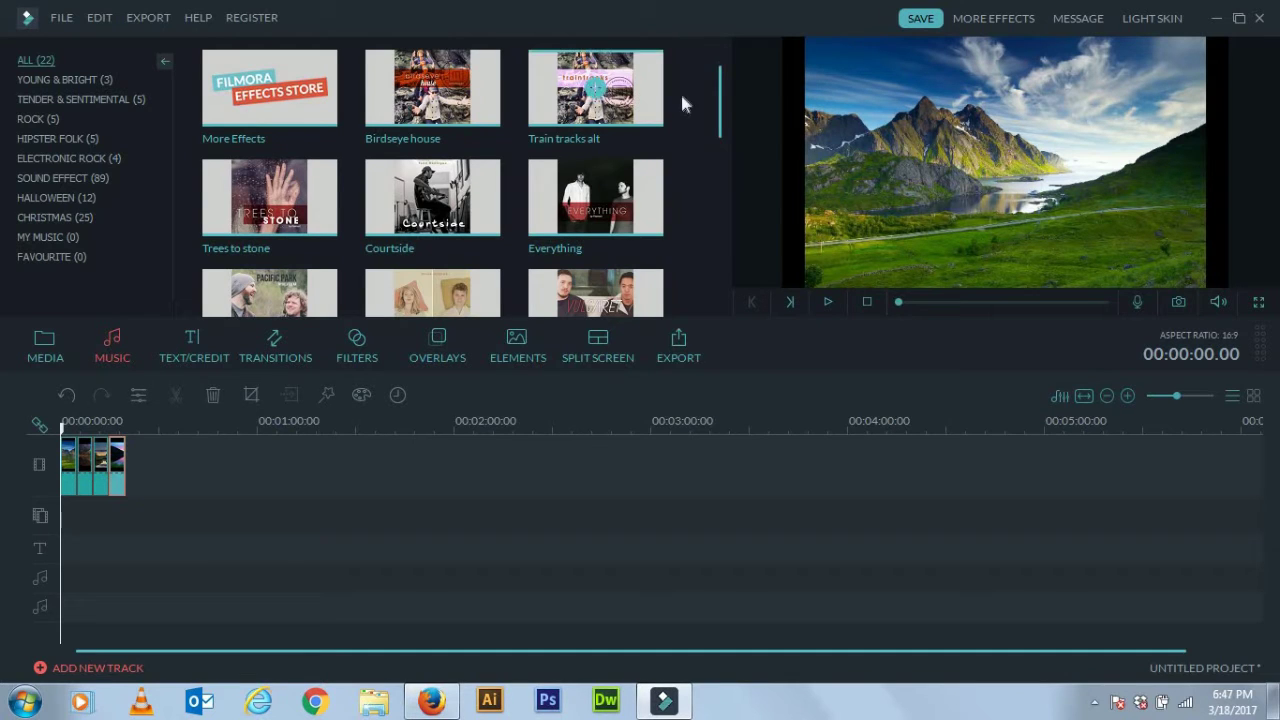
pyautogui.moveTo(718, 110); pyautogui.dragTo(716, 190)
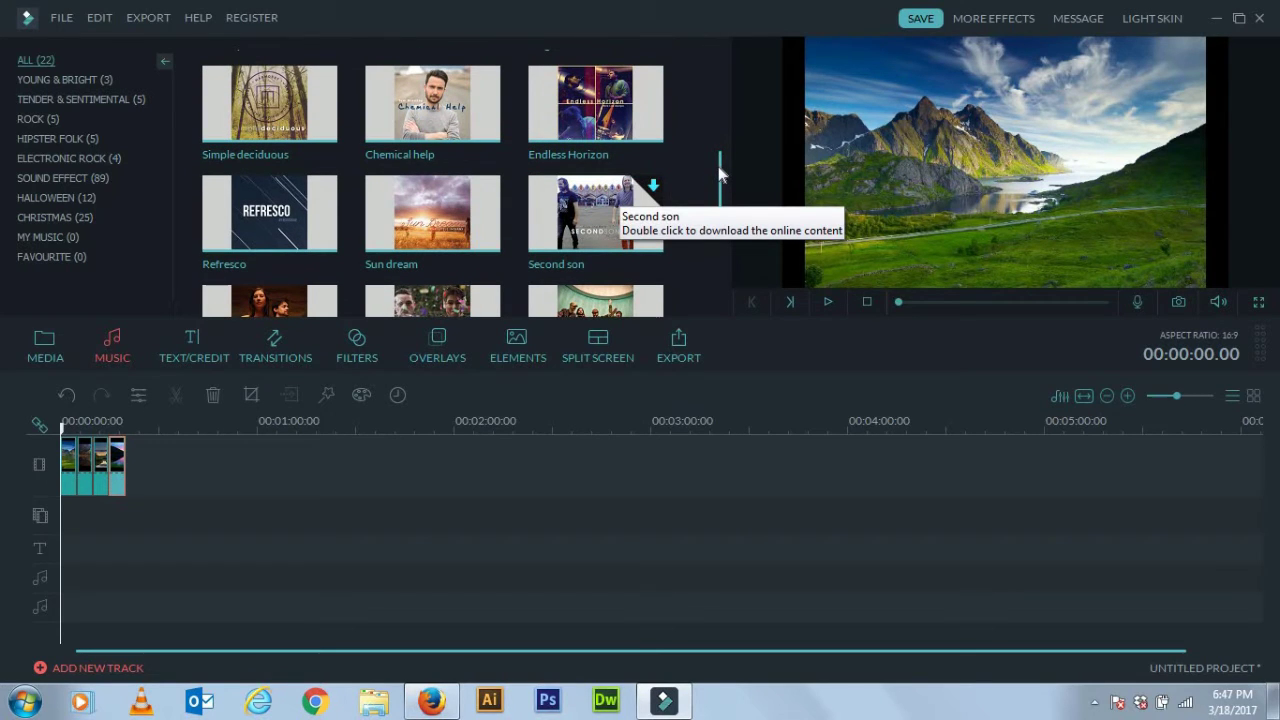
pyautogui.moveTo(718, 177); pyautogui.dragTo(728, 307)
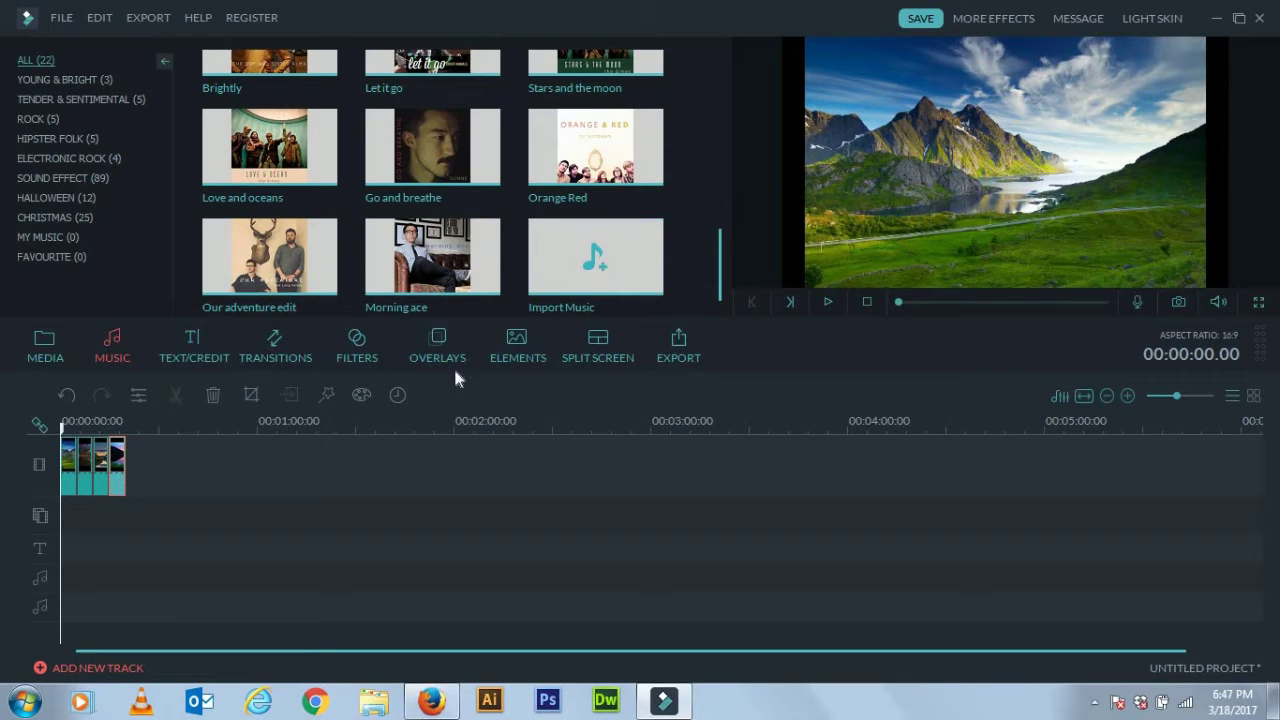
pyautogui.moveTo(723, 252); pyautogui.dragTo(461, 177)
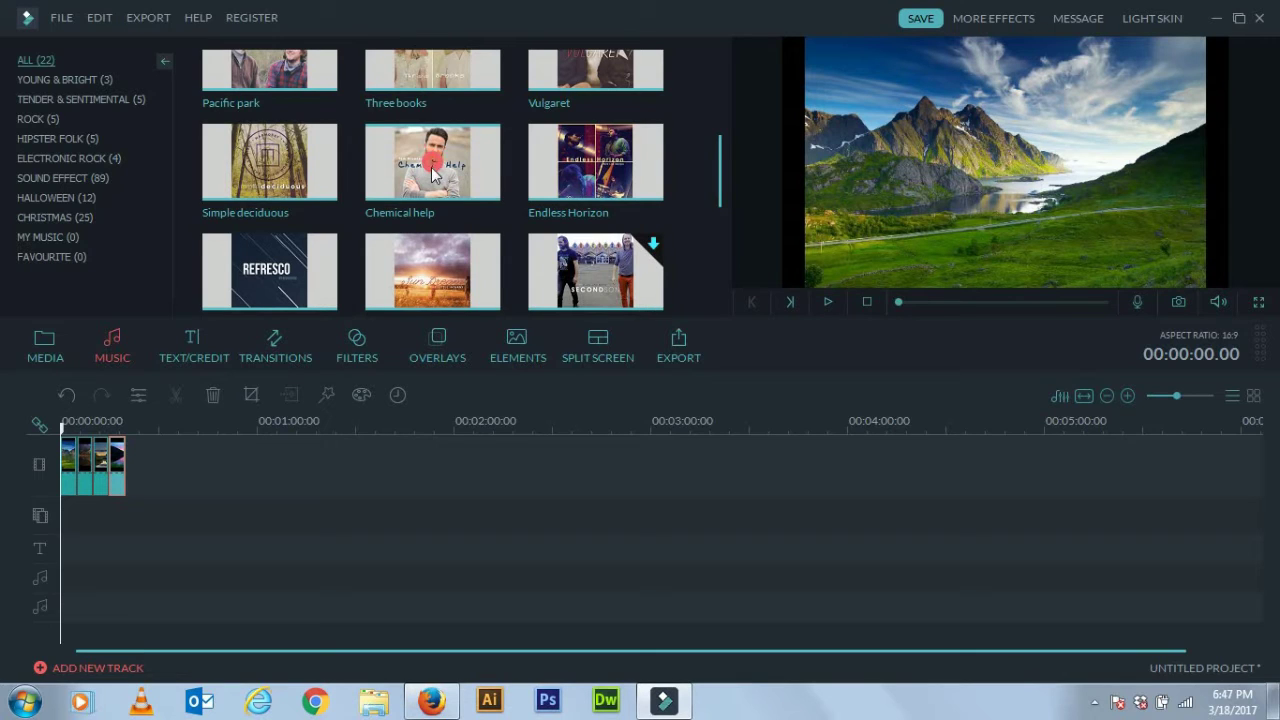
pyautogui.click(432, 172)
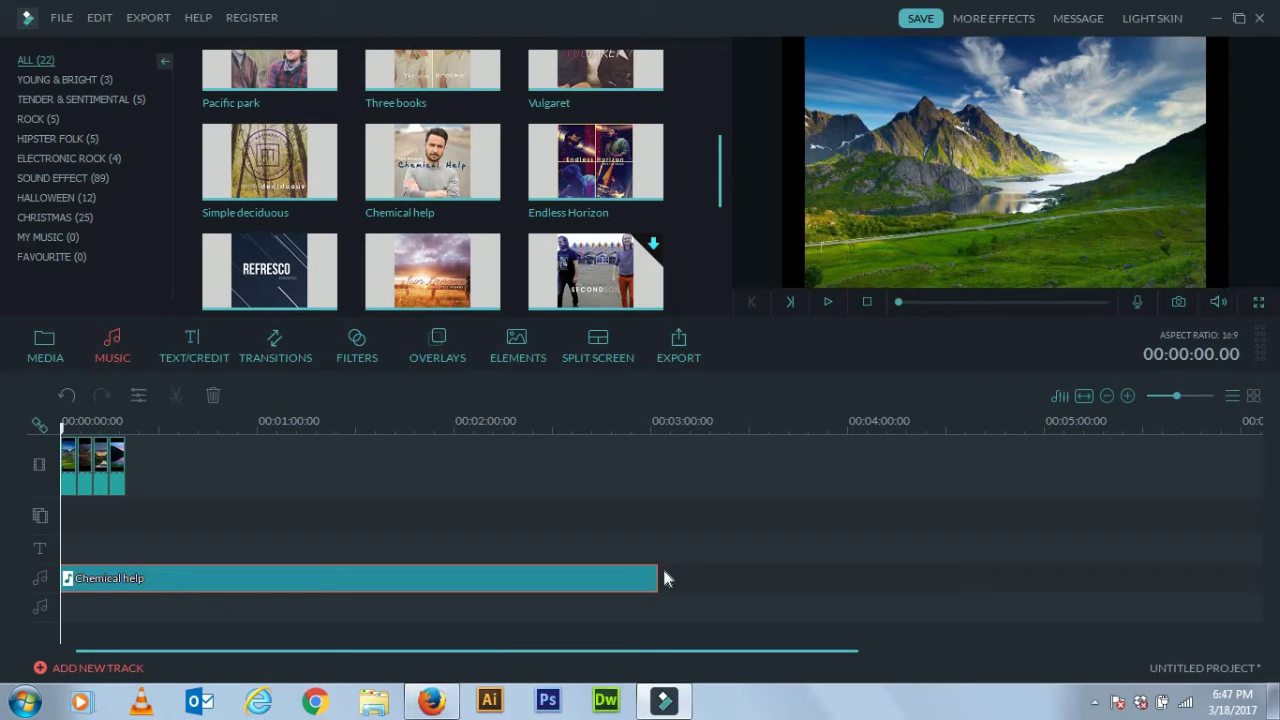
pyautogui.moveTo(657, 577); pyautogui.dragTo(126, 553)
# Set the Chemical help clip's speed to about 1.5 and its volume to 144, keeping the Default equalizer
pyautogui.rightClick(89, 581)
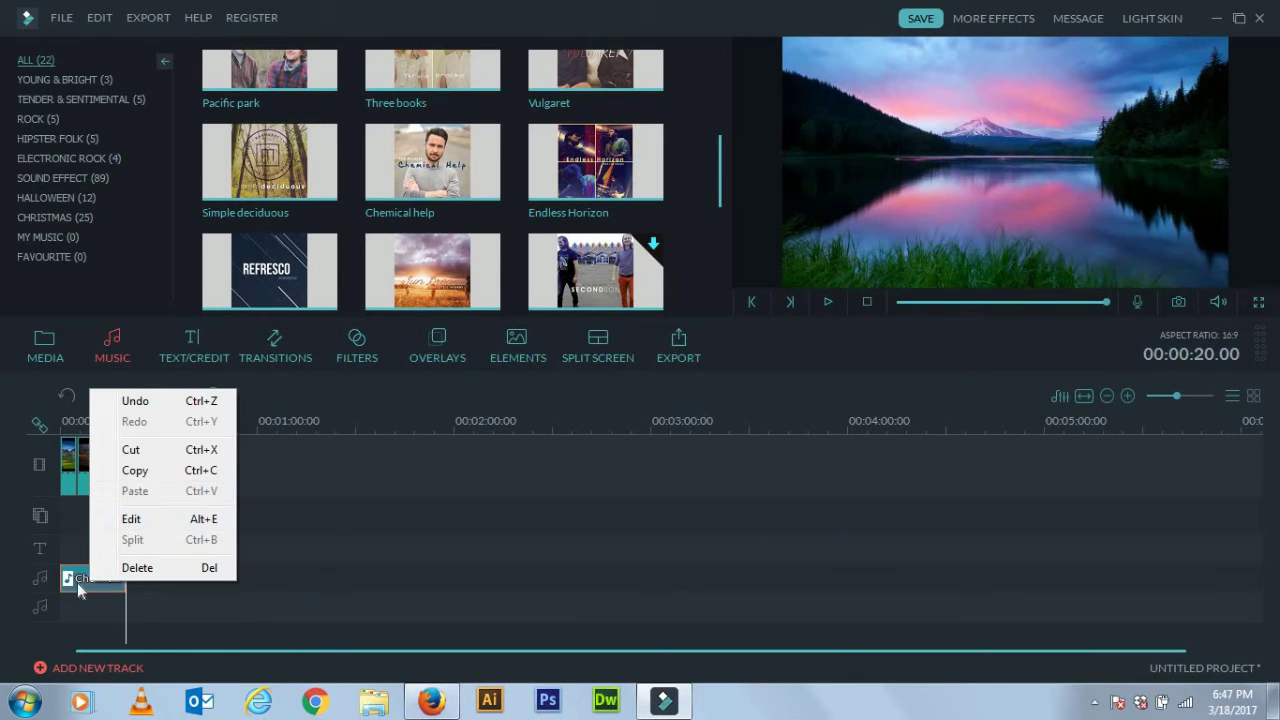
pyautogui.click(133, 518)
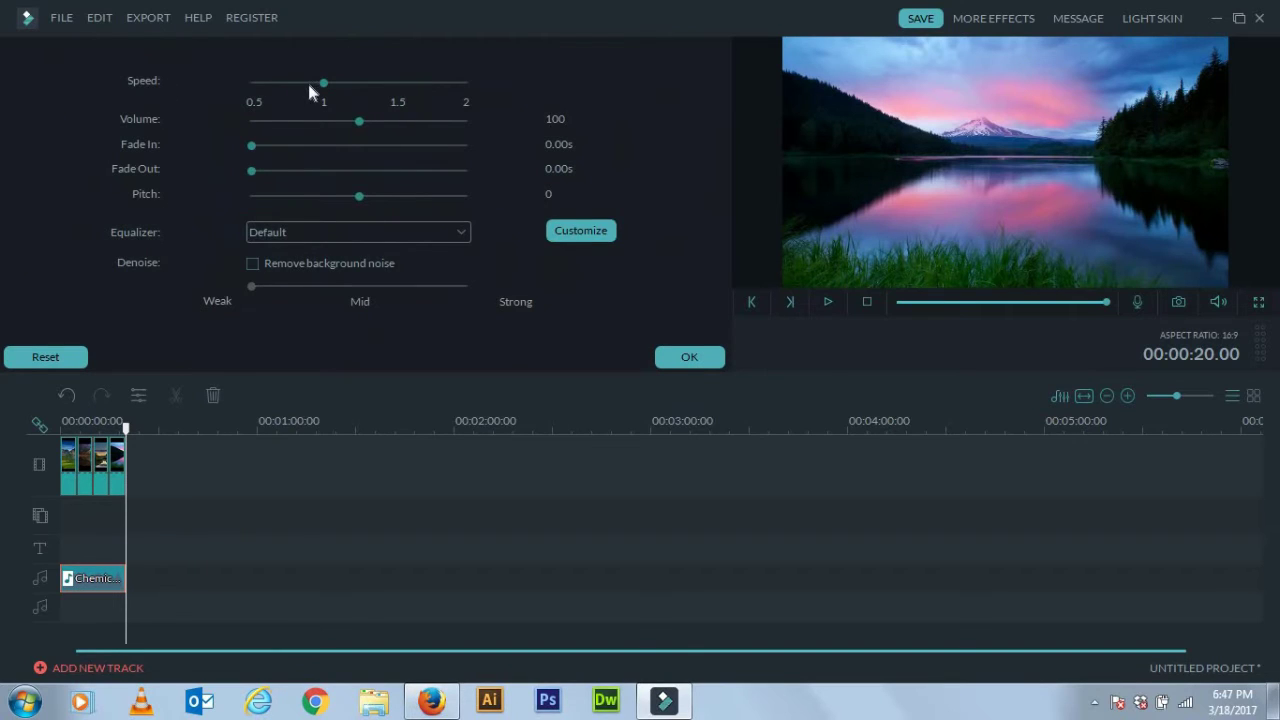
pyautogui.click(369, 90)
pyautogui.moveTo(360, 121); pyautogui.dragTo(407, 123)
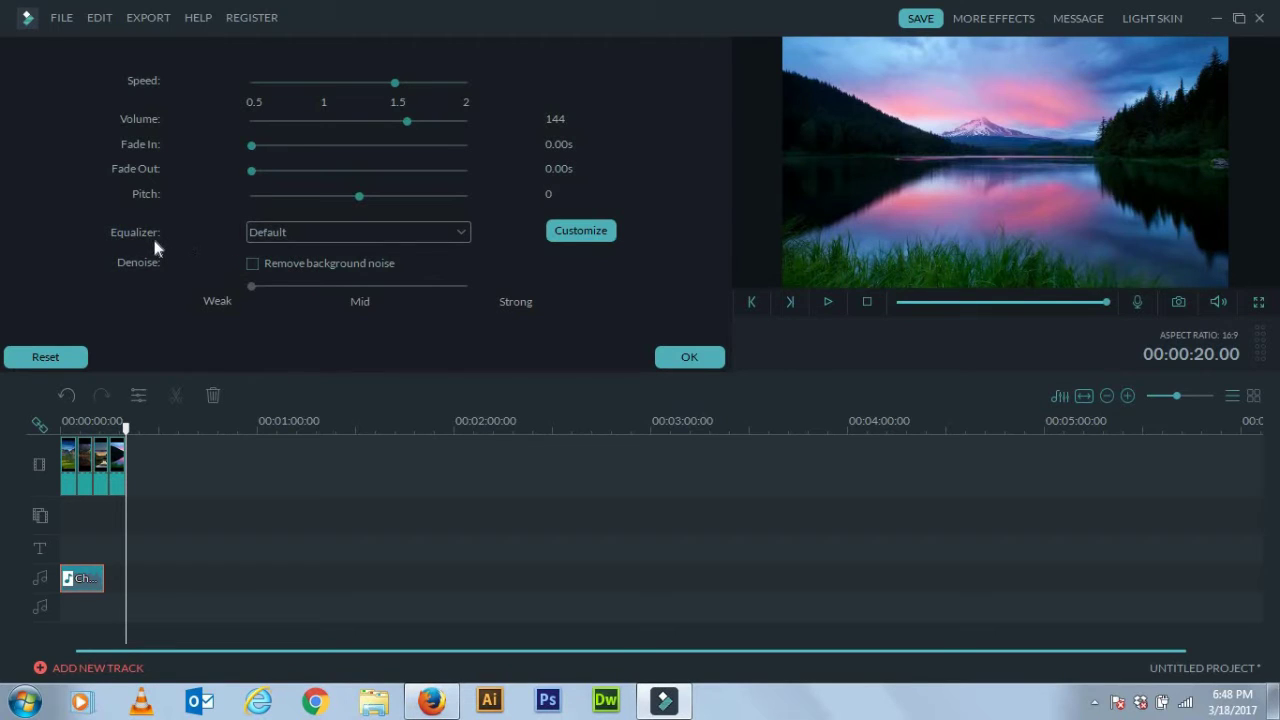
pyautogui.click(461, 233)
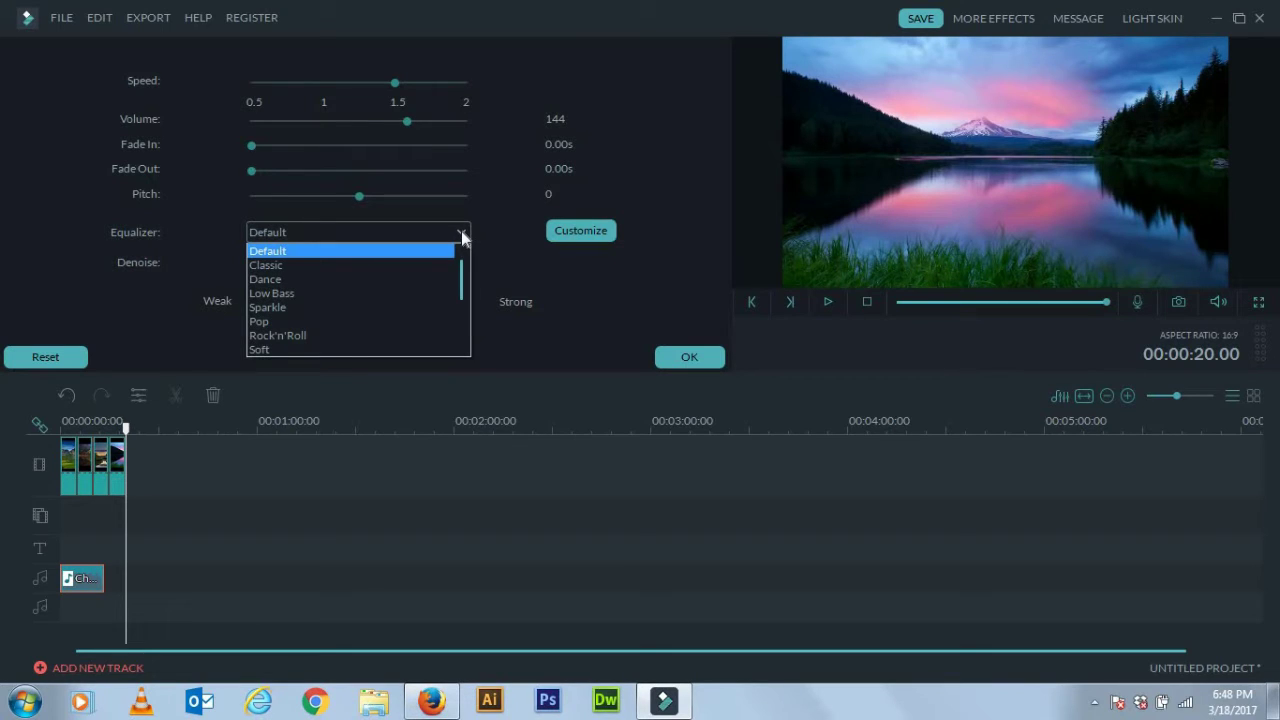
pyautogui.click(461, 231)
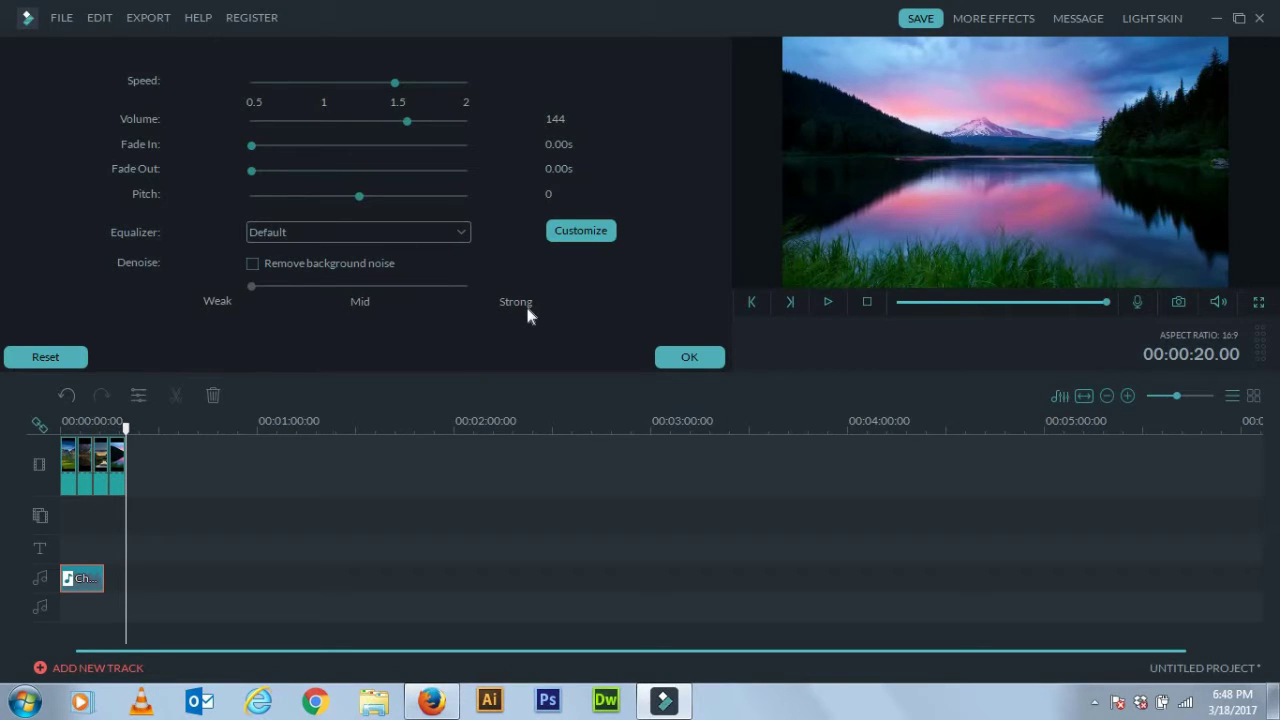
pyautogui.click(682, 362)
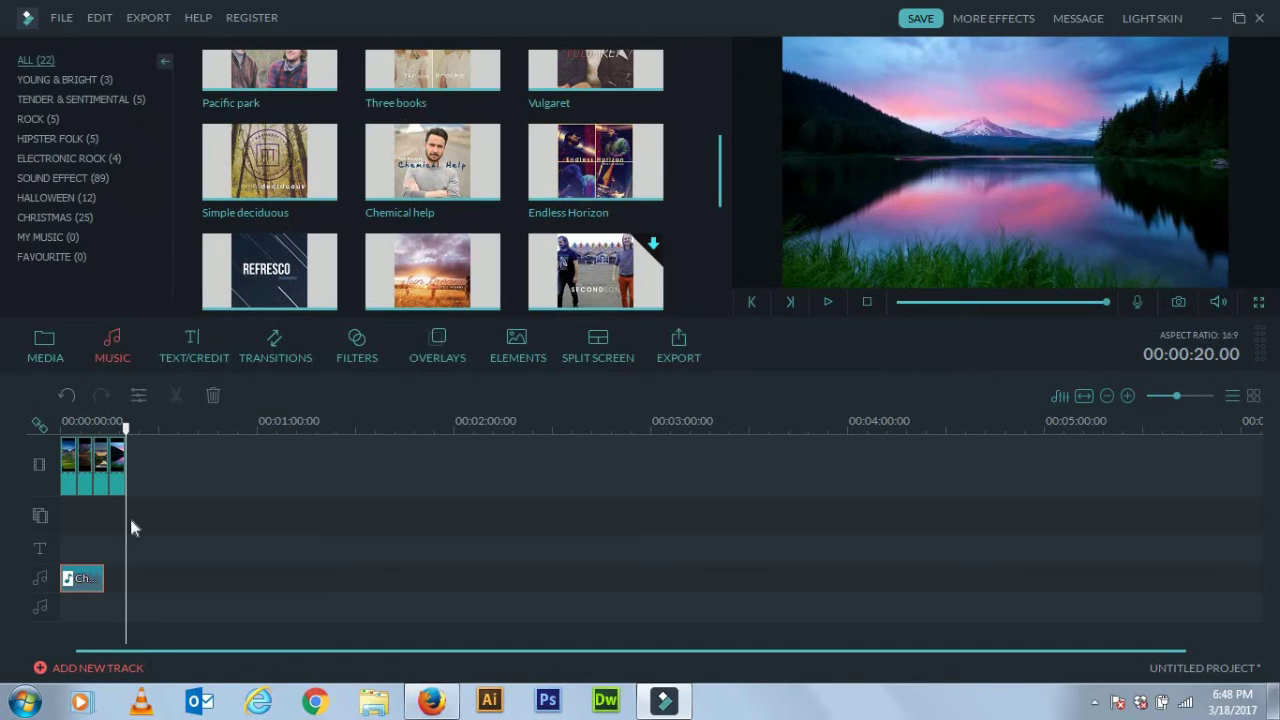
# Preview the image sequence together with its background music
pyautogui.click(828, 303)
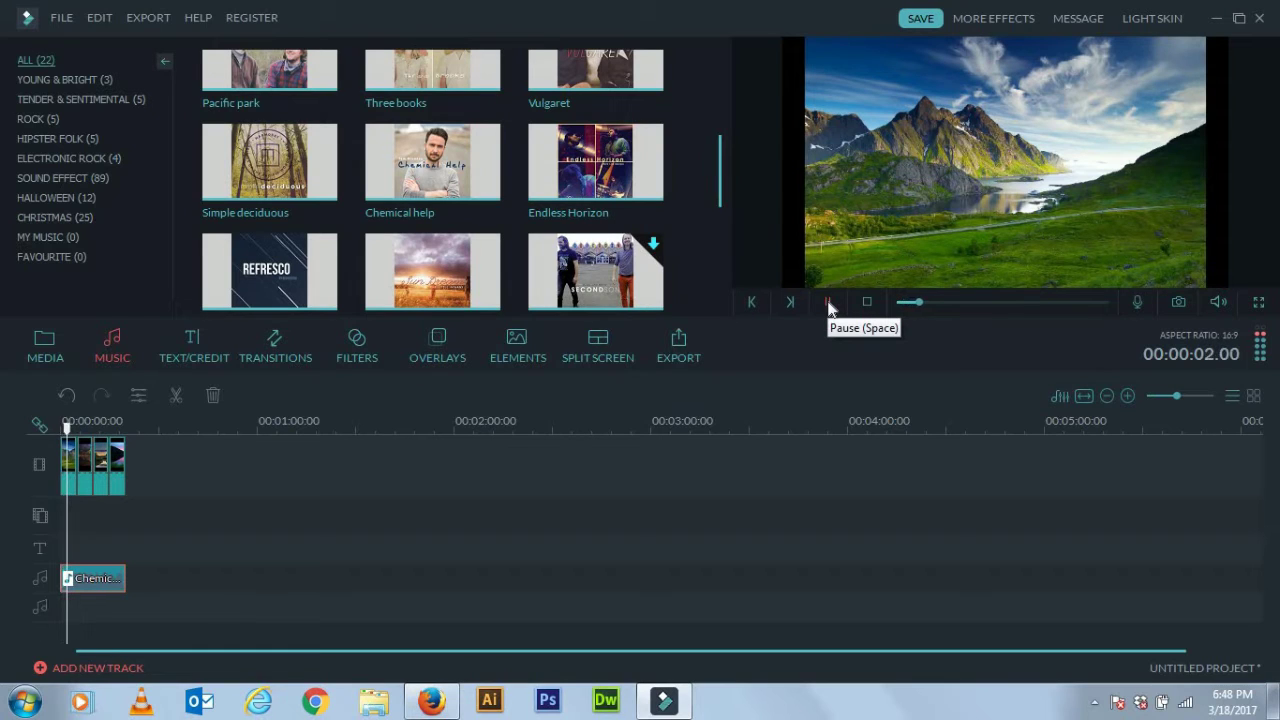
pyautogui.click(828, 303)
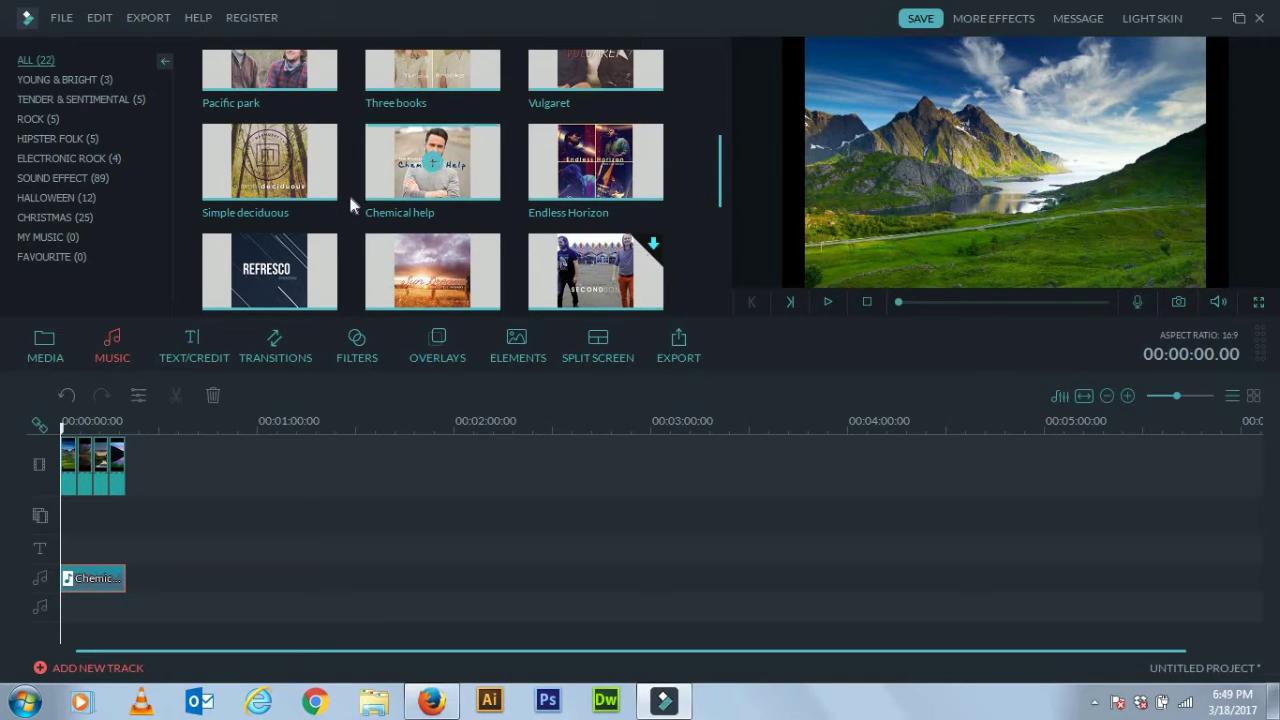
pyautogui.moveTo(205, 271)
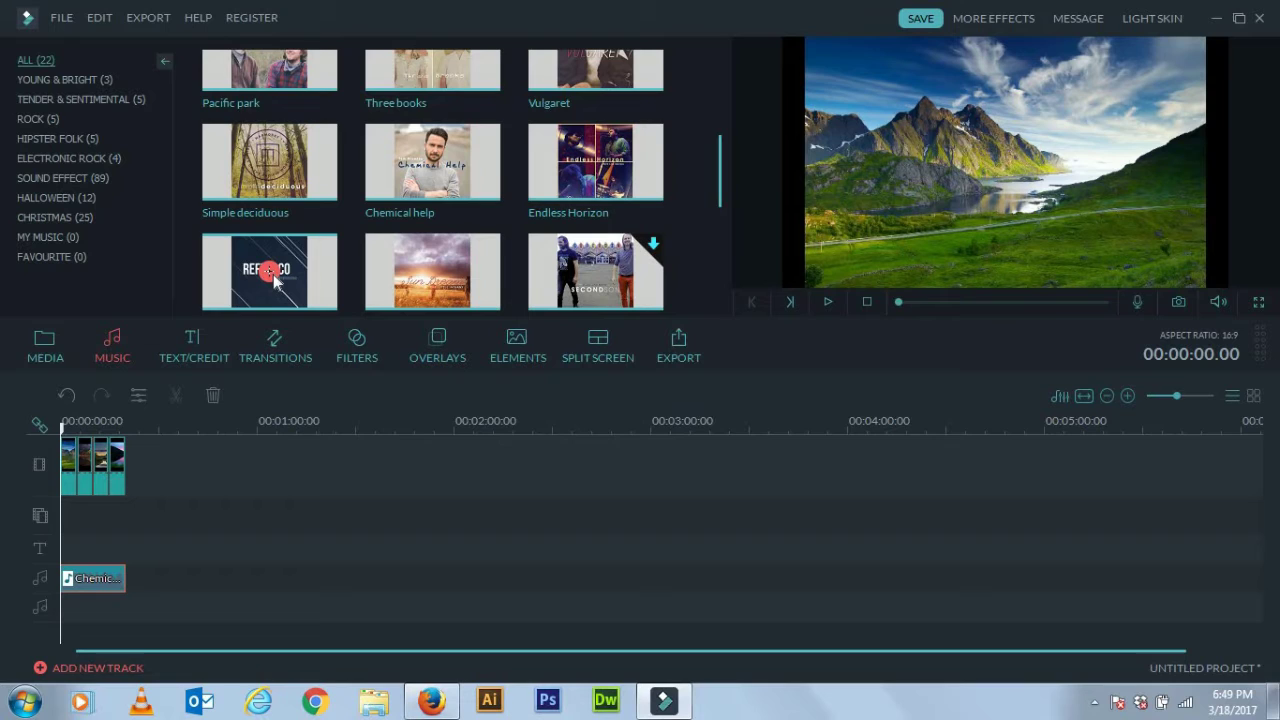
# Browse the text preset categories, and add the Halloween Walking Dead Credit title at the start of the timeline
pyautogui.click(193, 345)
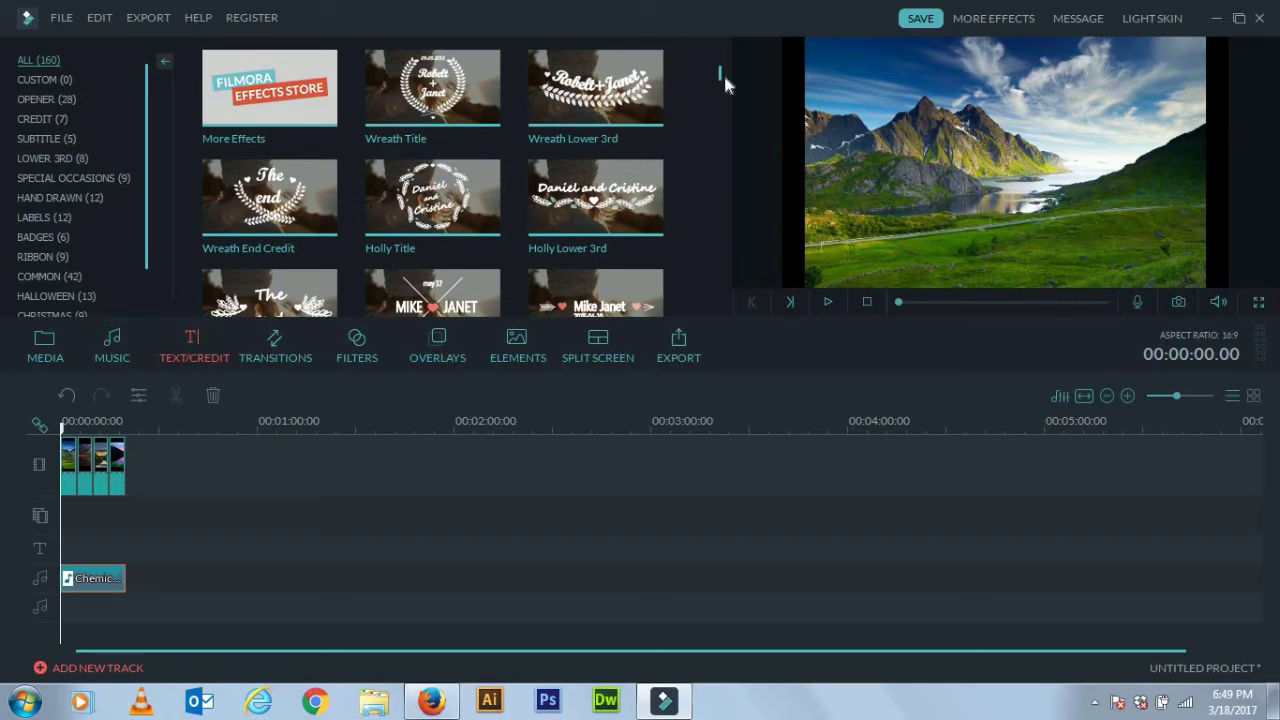
pyautogui.scroll(-2, 719, 79)
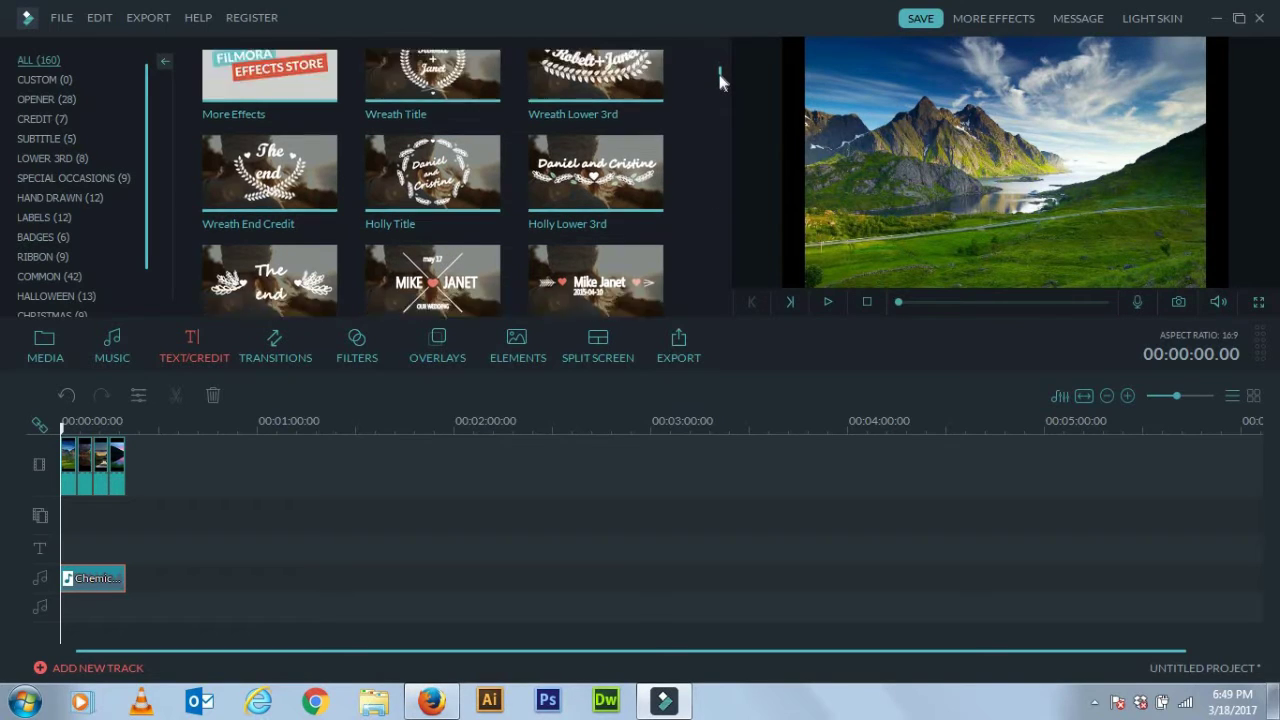
pyautogui.click(45, 138)
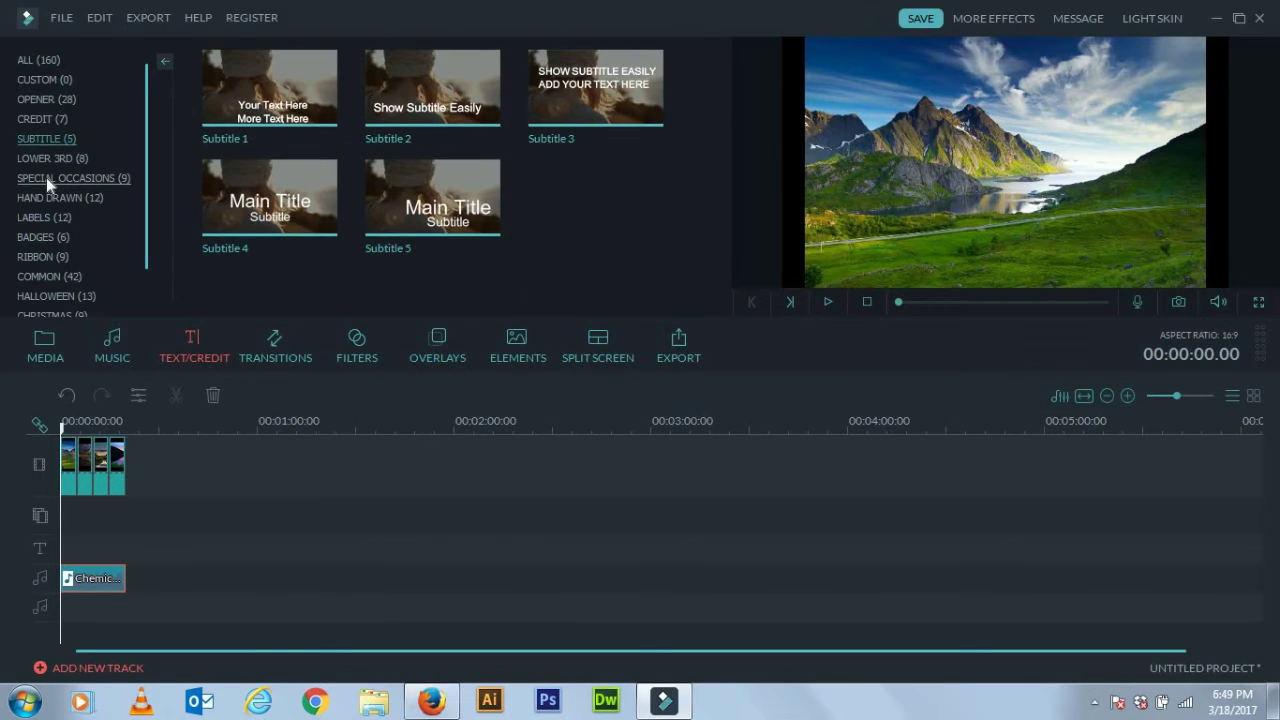
pyautogui.click(47, 177)
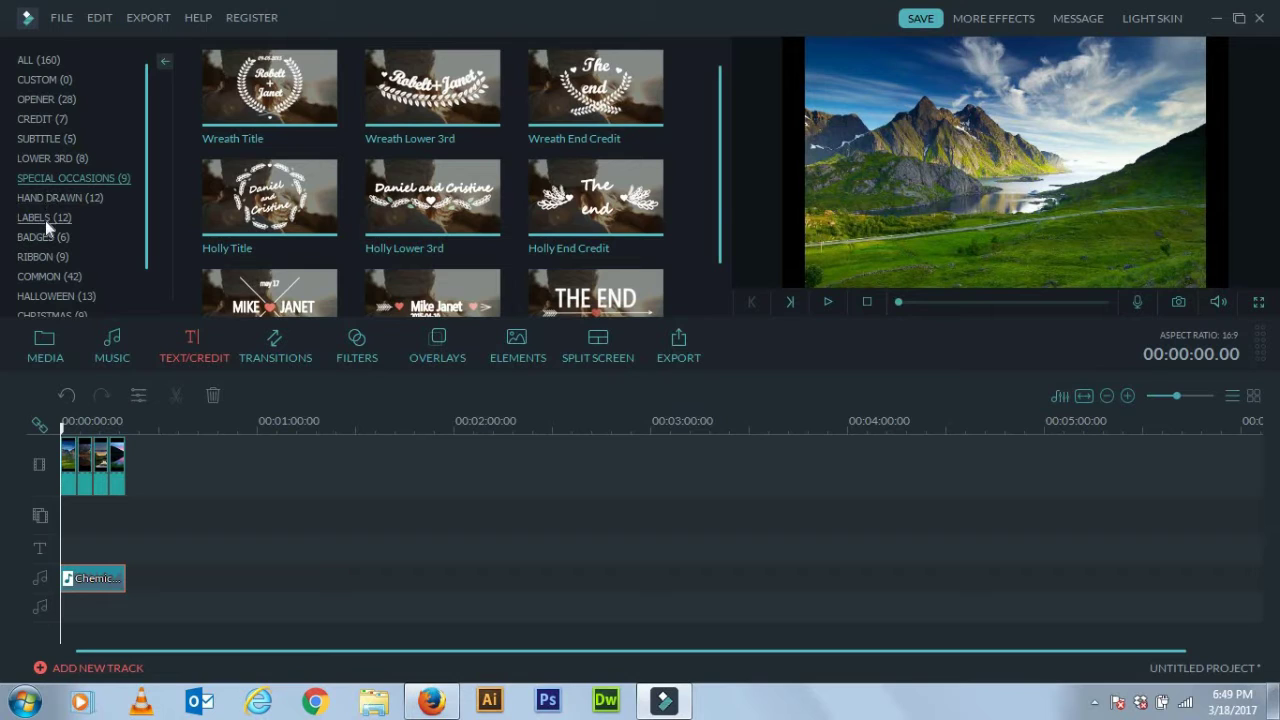
pyautogui.click(44, 218)
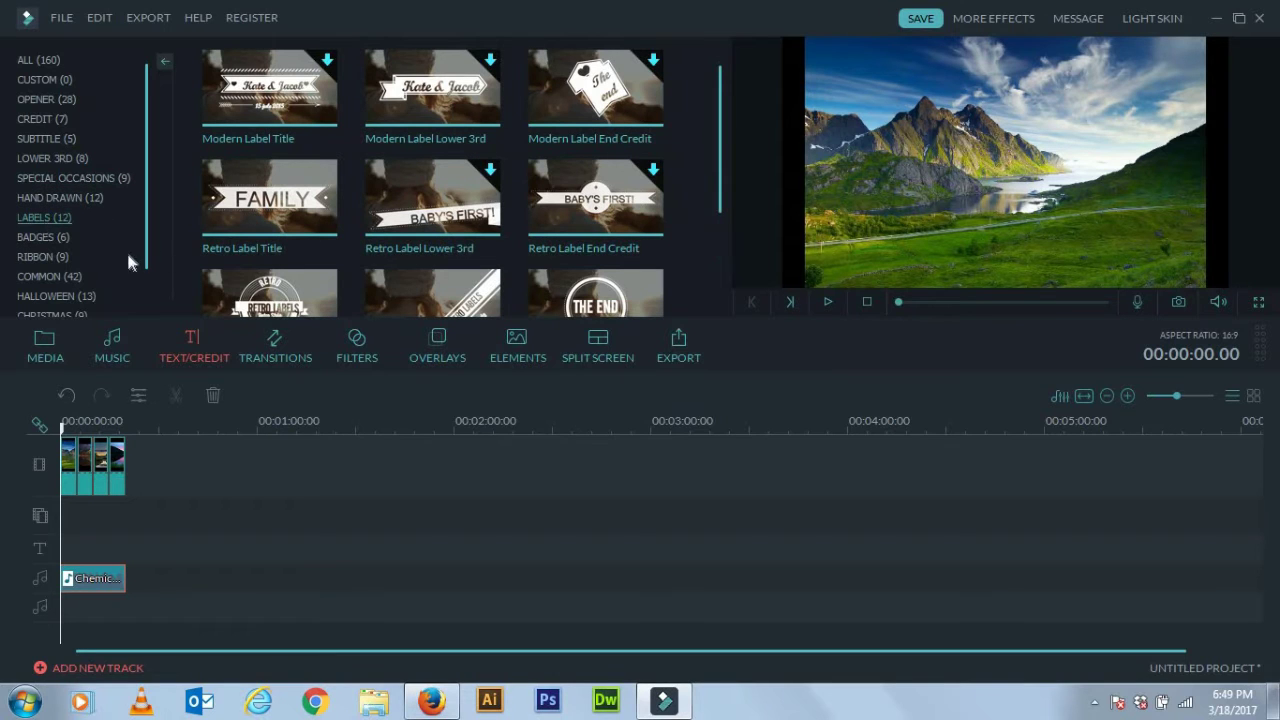
pyautogui.moveTo(278, 207)
pyautogui.click(56, 296)
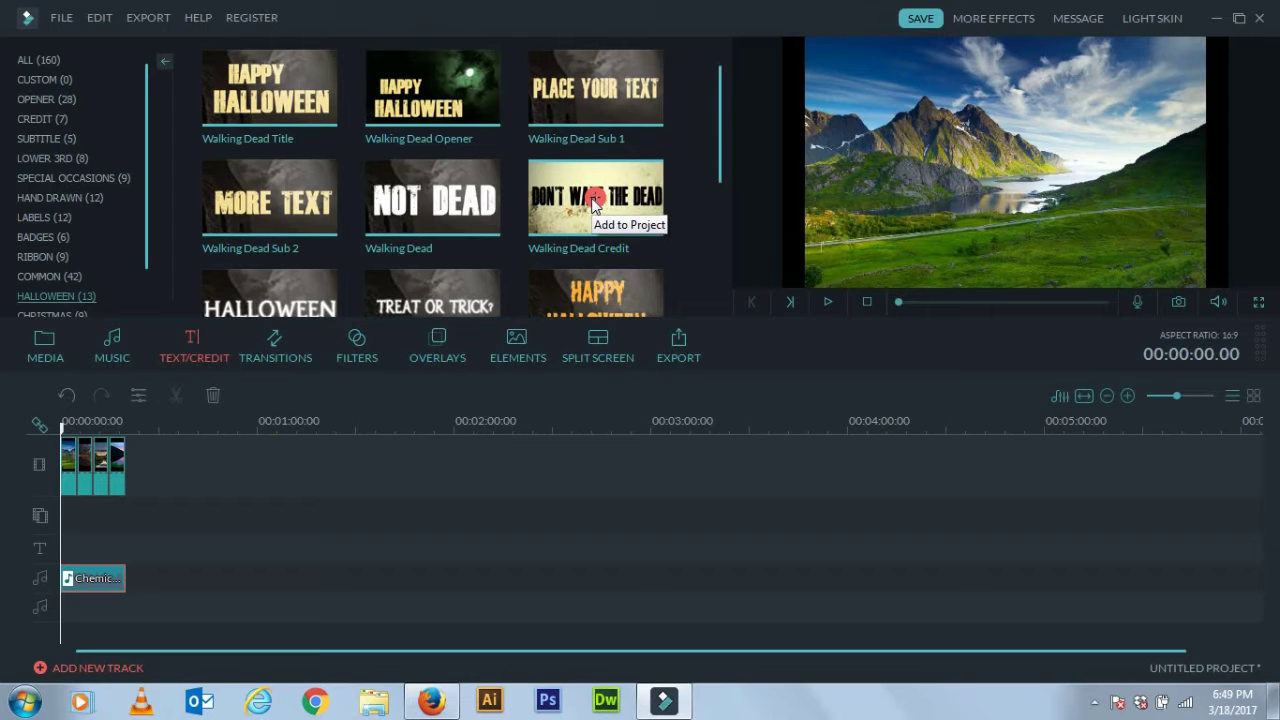
pyautogui.click(593, 204)
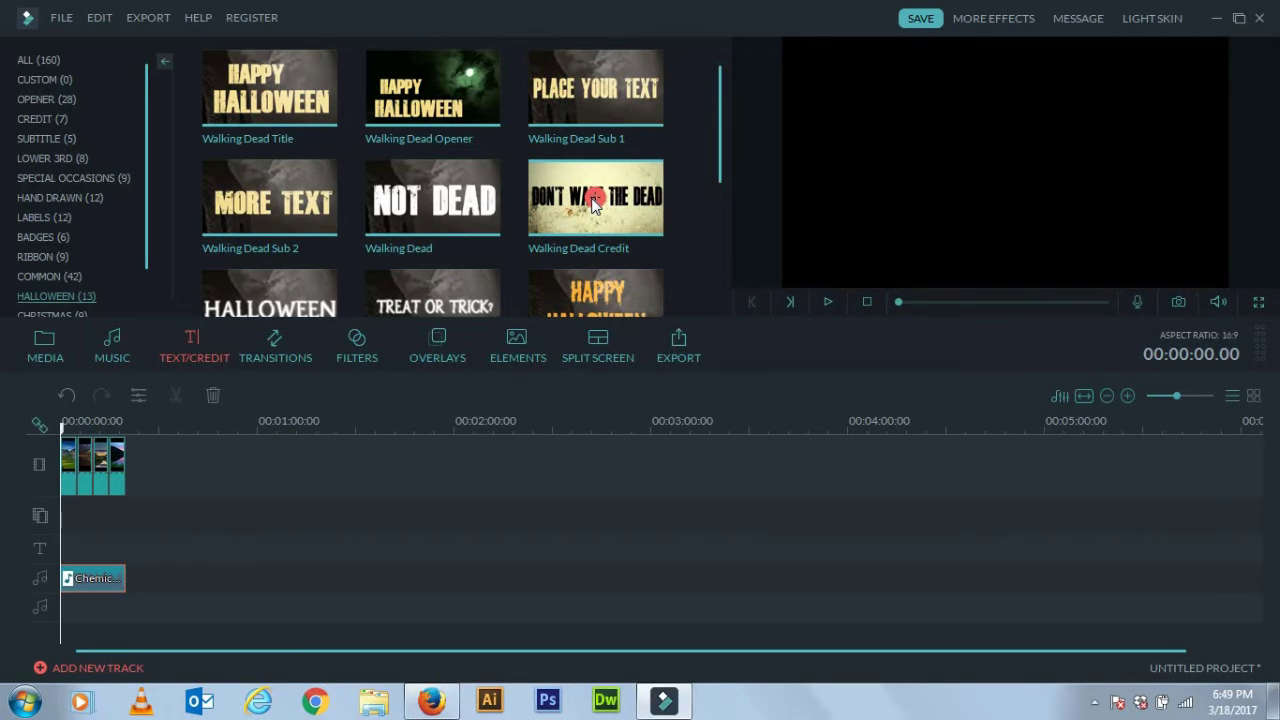
pyautogui.doubleClick(593, 204)
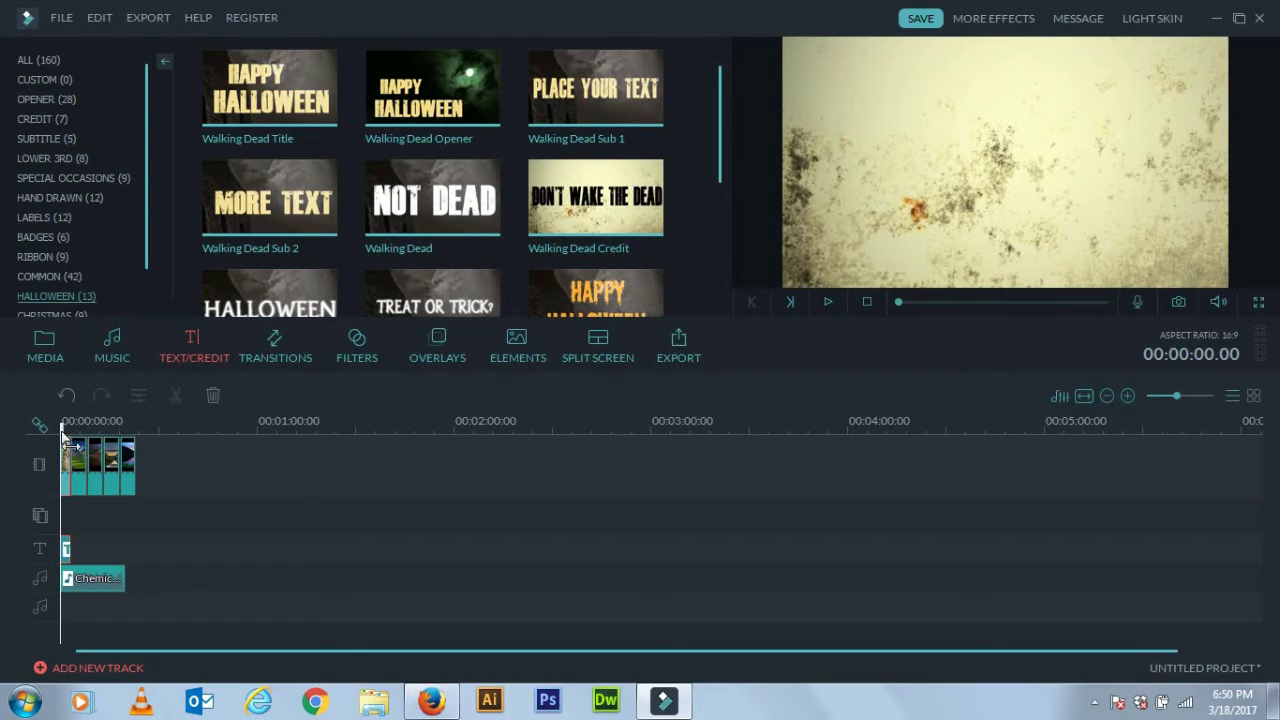
# Replace the opening title's text with KALAMATA INFO, and shift the text box toward the middle of the frame
pyautogui.press('space')
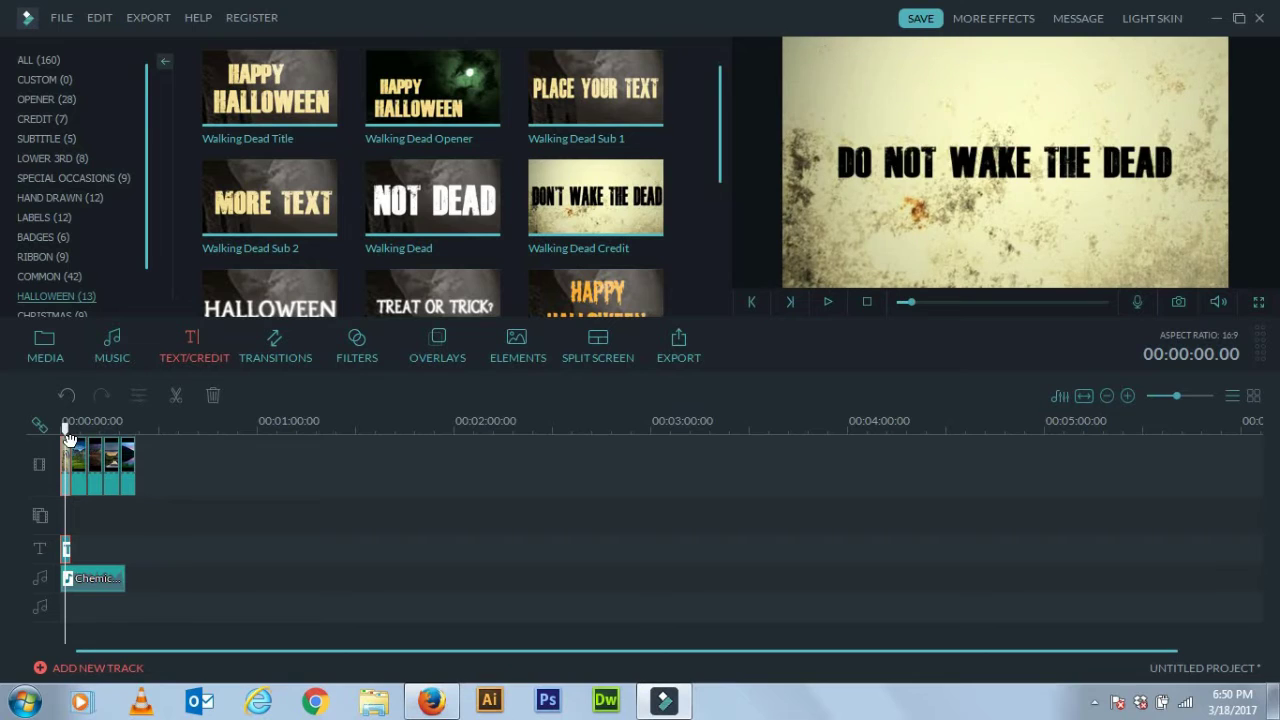
pyautogui.doubleClick(1007, 175)
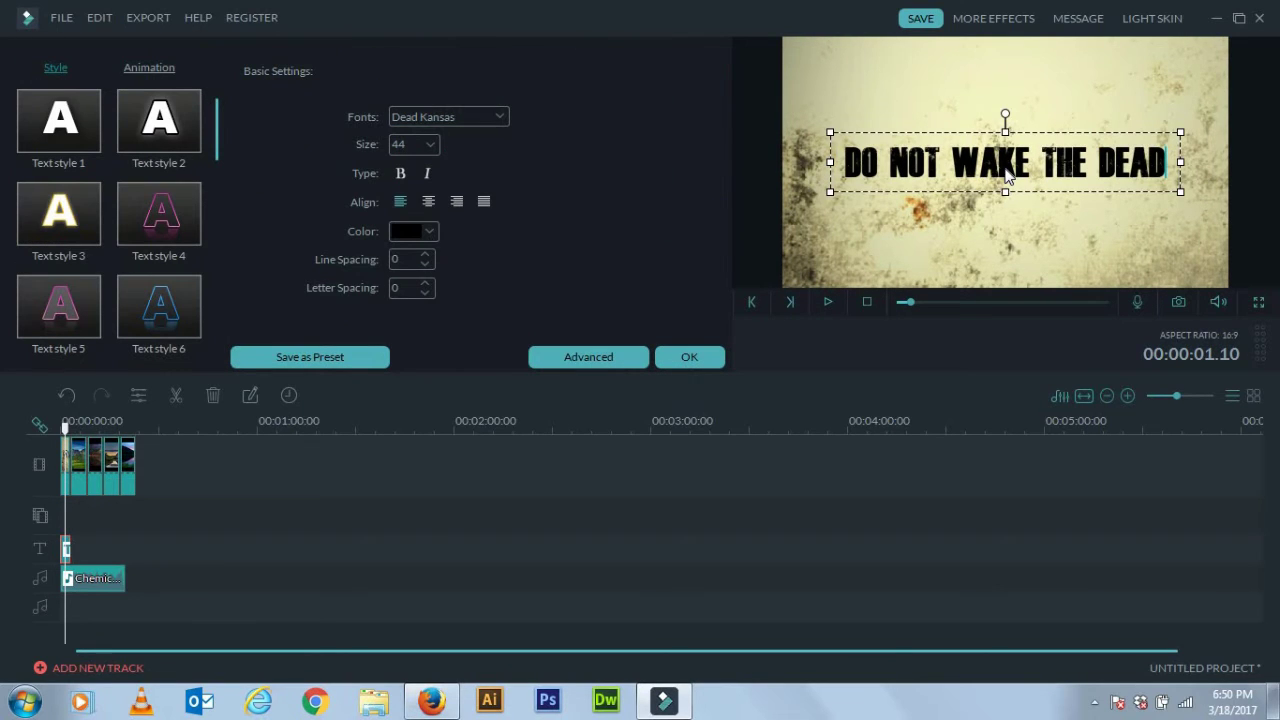
pyautogui.hotkey('ctrl', 'a')
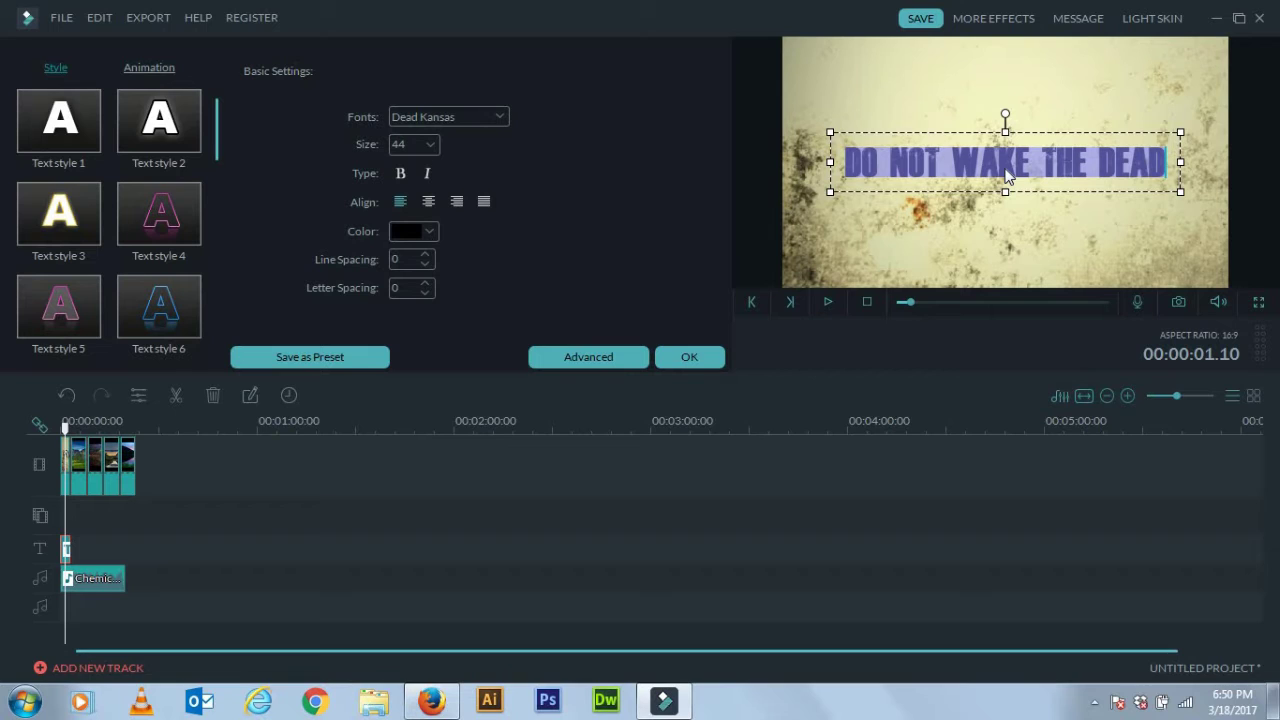
pyautogui.write('KA')
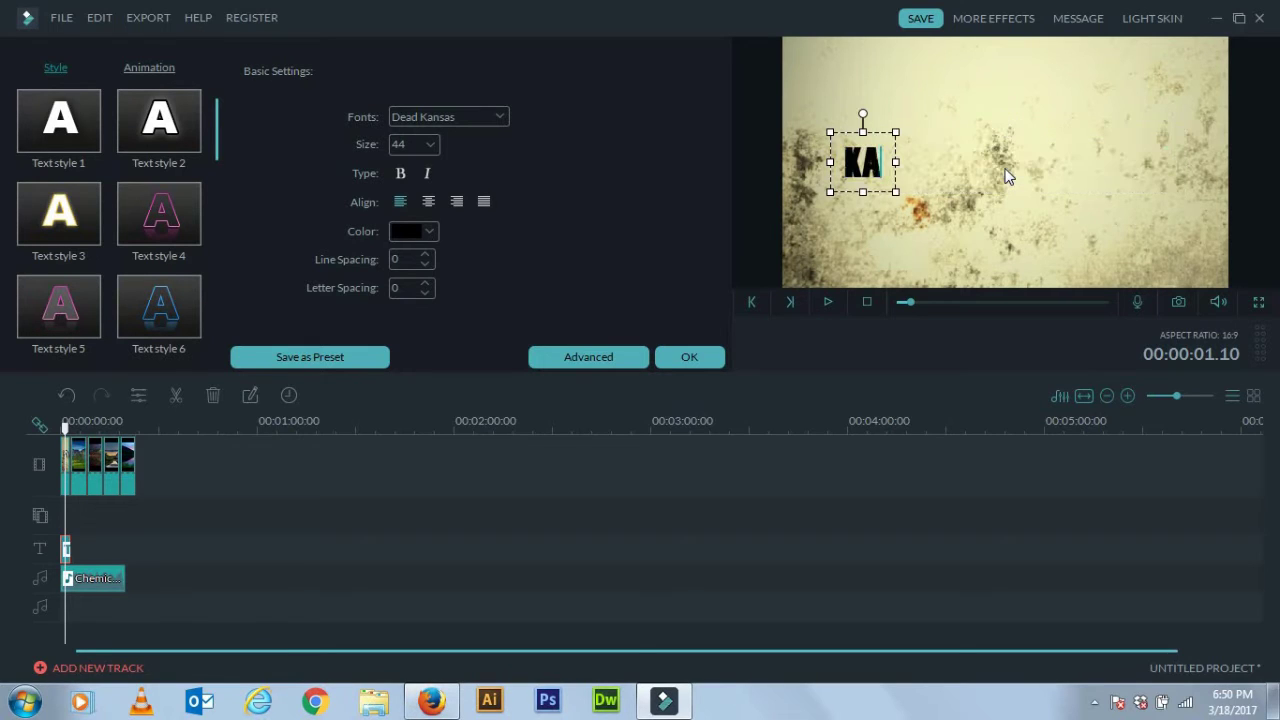
pyautogui.write('LAMATA')
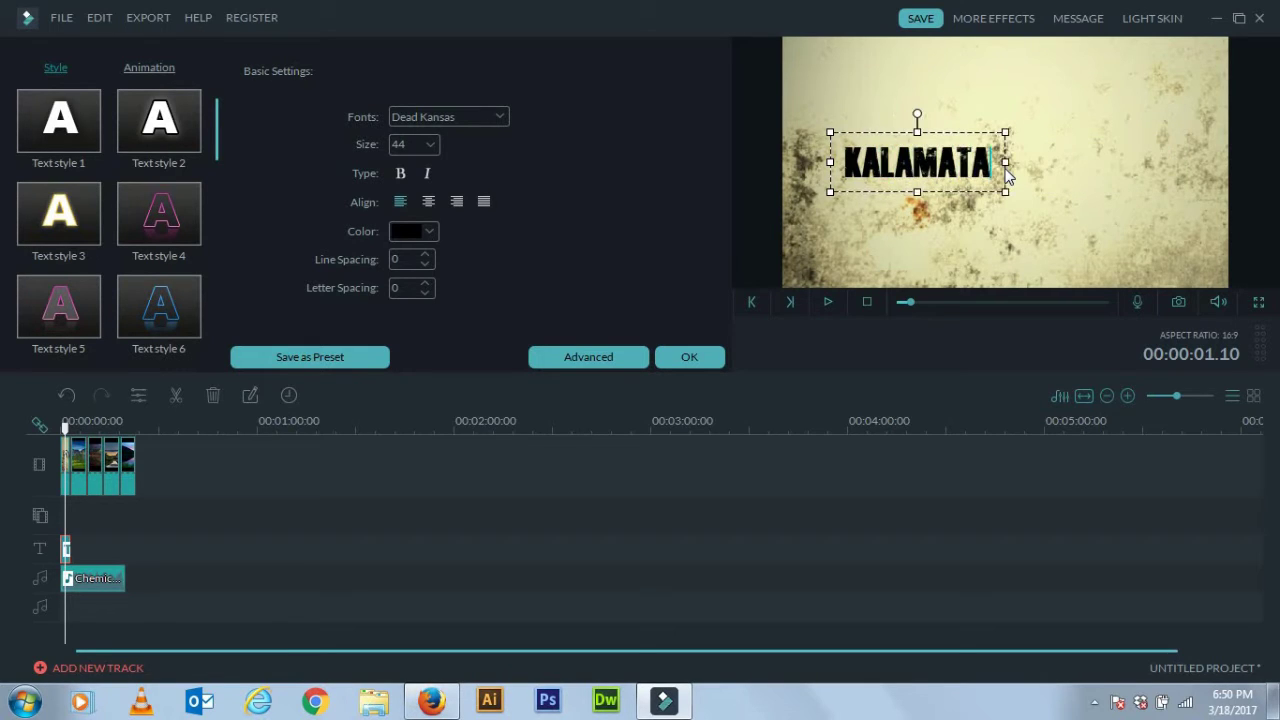
pyautogui.write(' INFO')
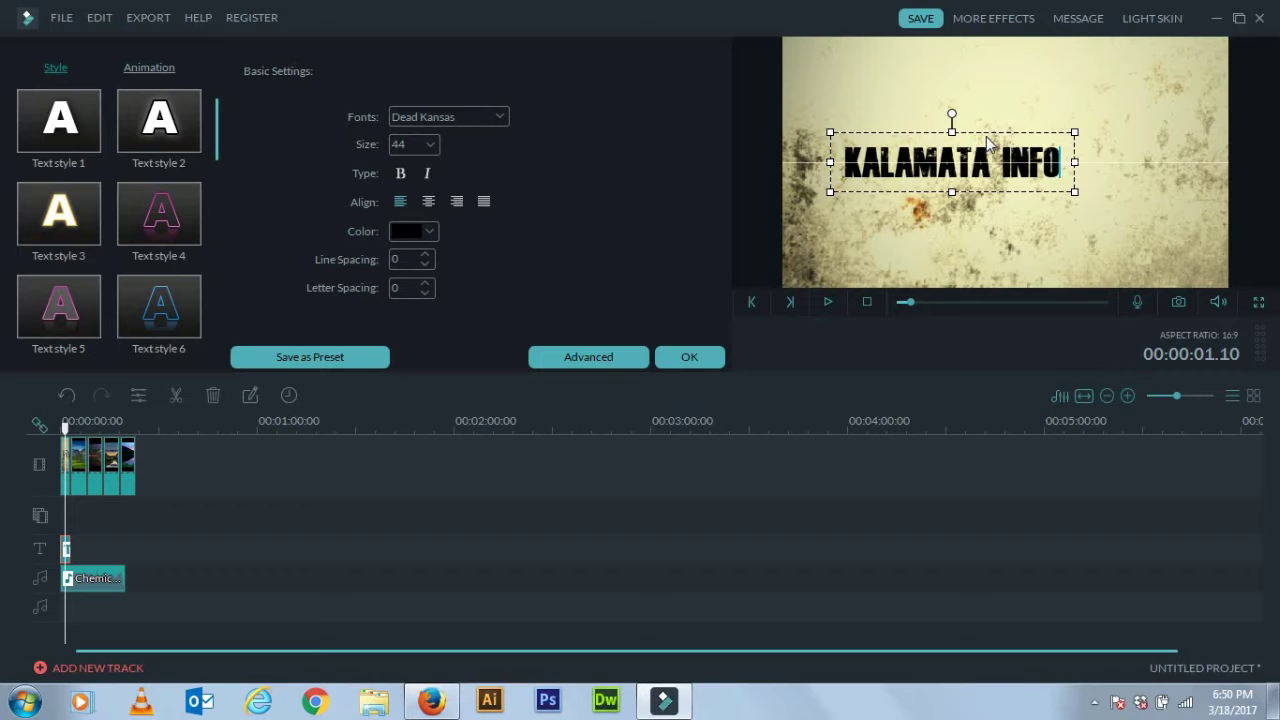
pyautogui.moveTo(952, 122); pyautogui.dragTo(1014, 127)
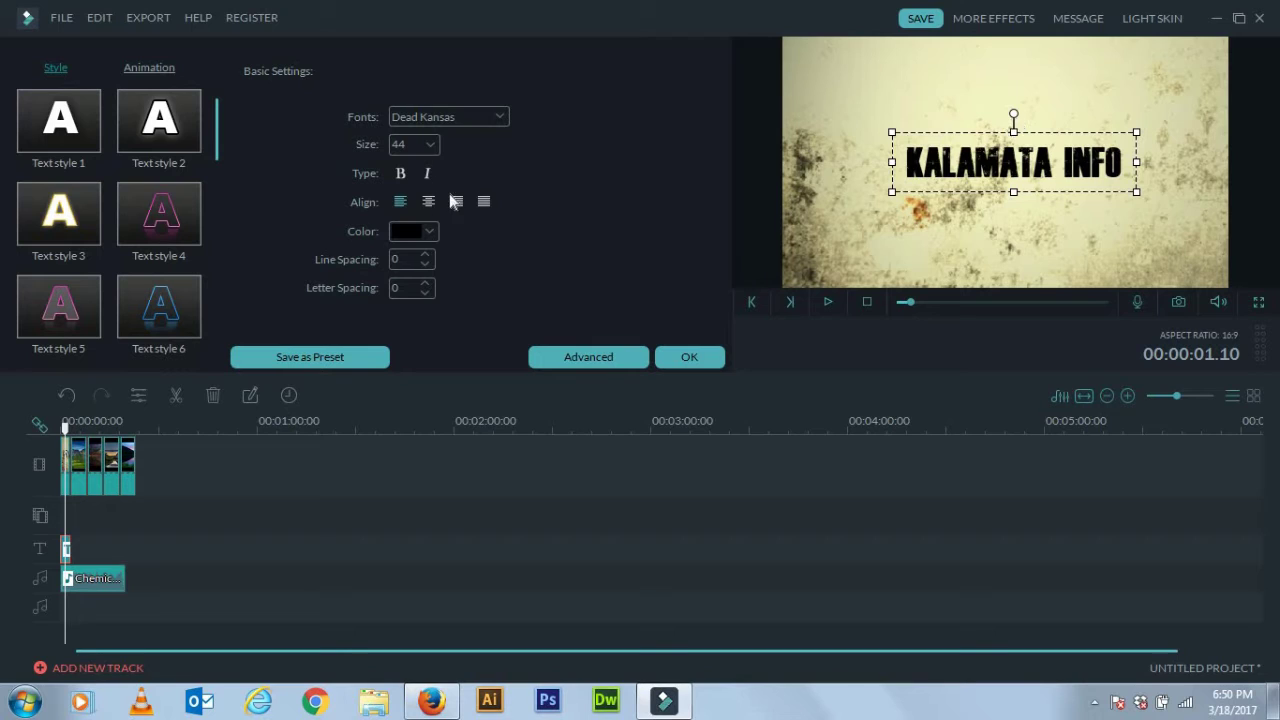
# Try Text style 3 on the opening title, keep the Dead Kansas font, and confirm the title edits
pyautogui.click(159, 210)
pyautogui.click(57, 195)
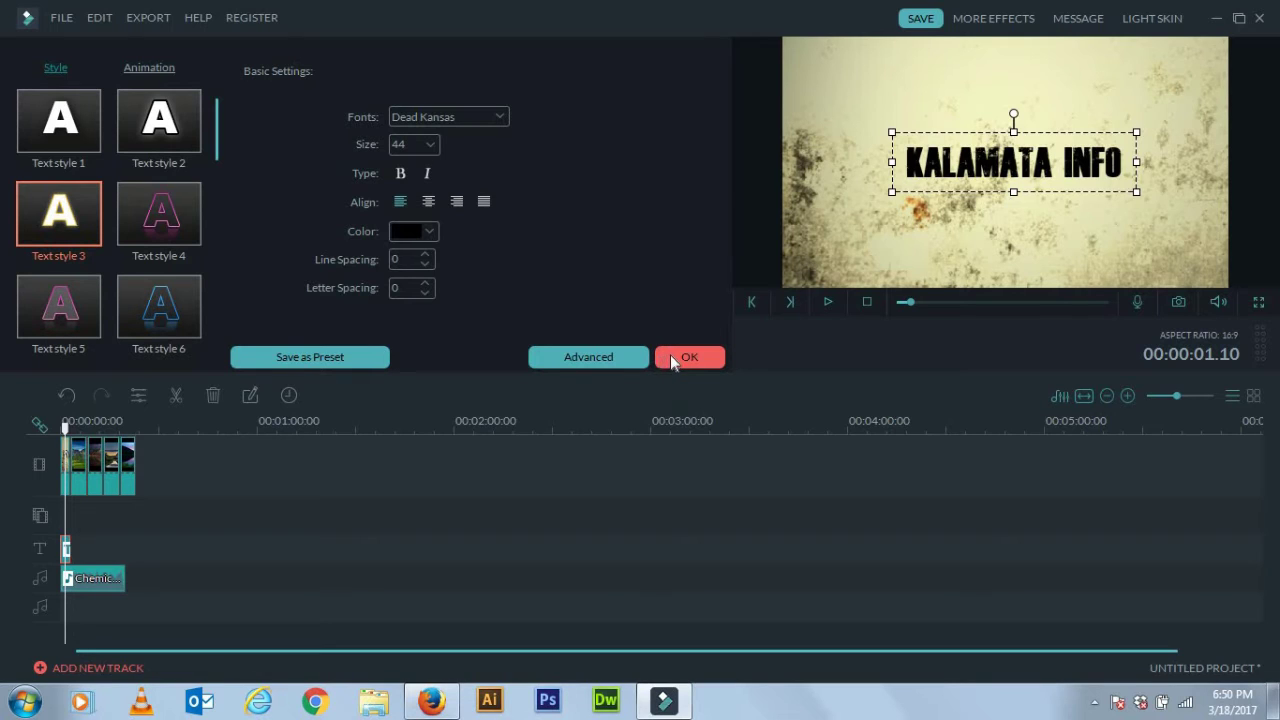
pyautogui.click(500, 117)
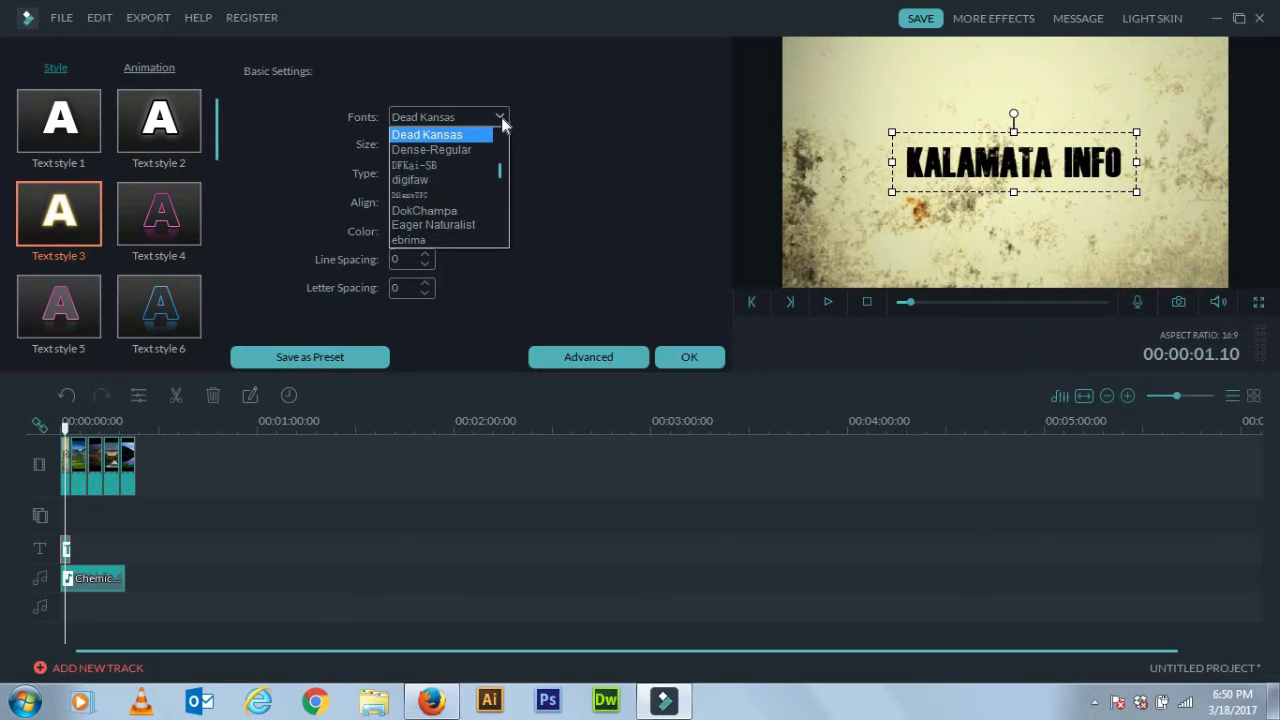
pyautogui.click(503, 121)
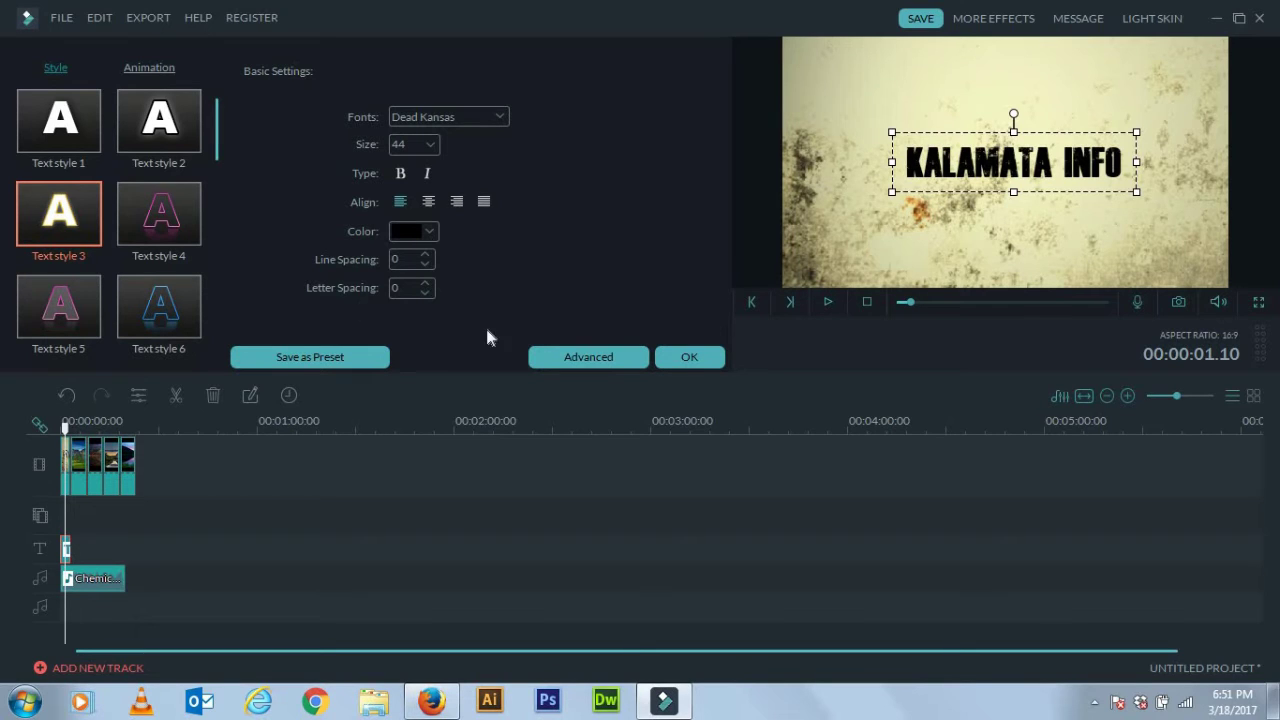
pyautogui.click(690, 358)
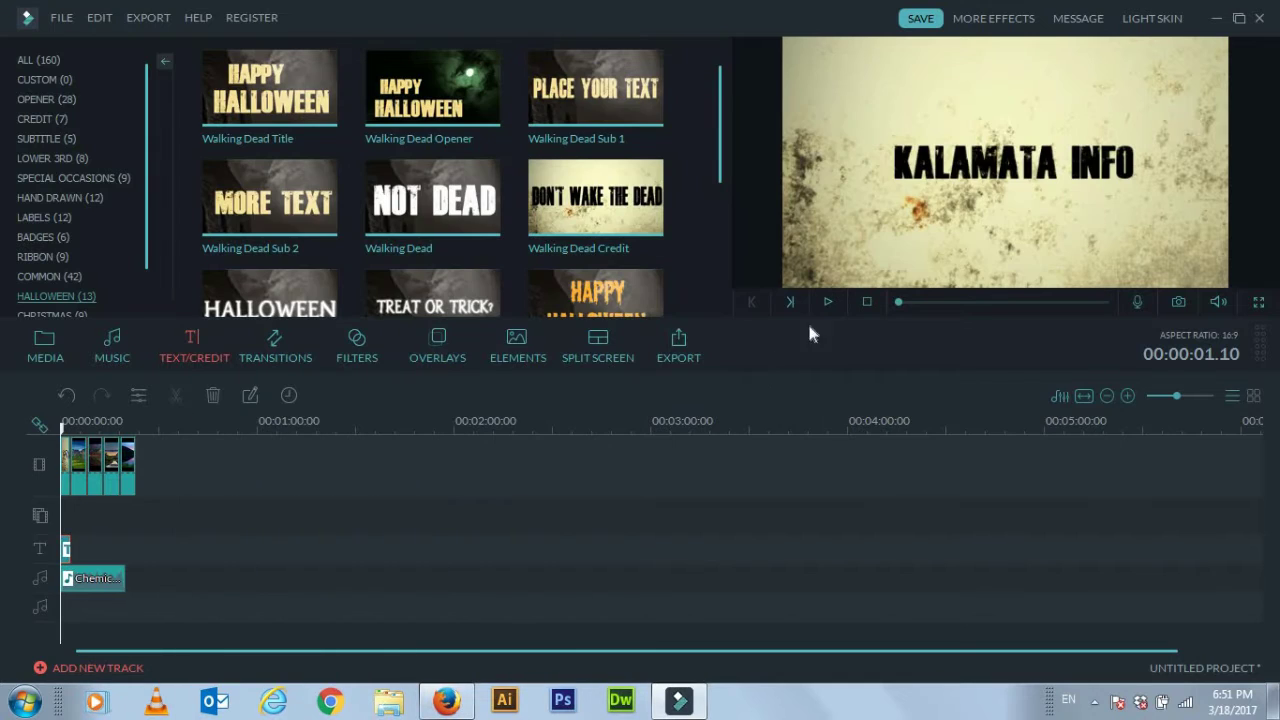
# Preview the opening title and its cut to the first image, and return the playhead to the title's end
pyautogui.click(826, 303)
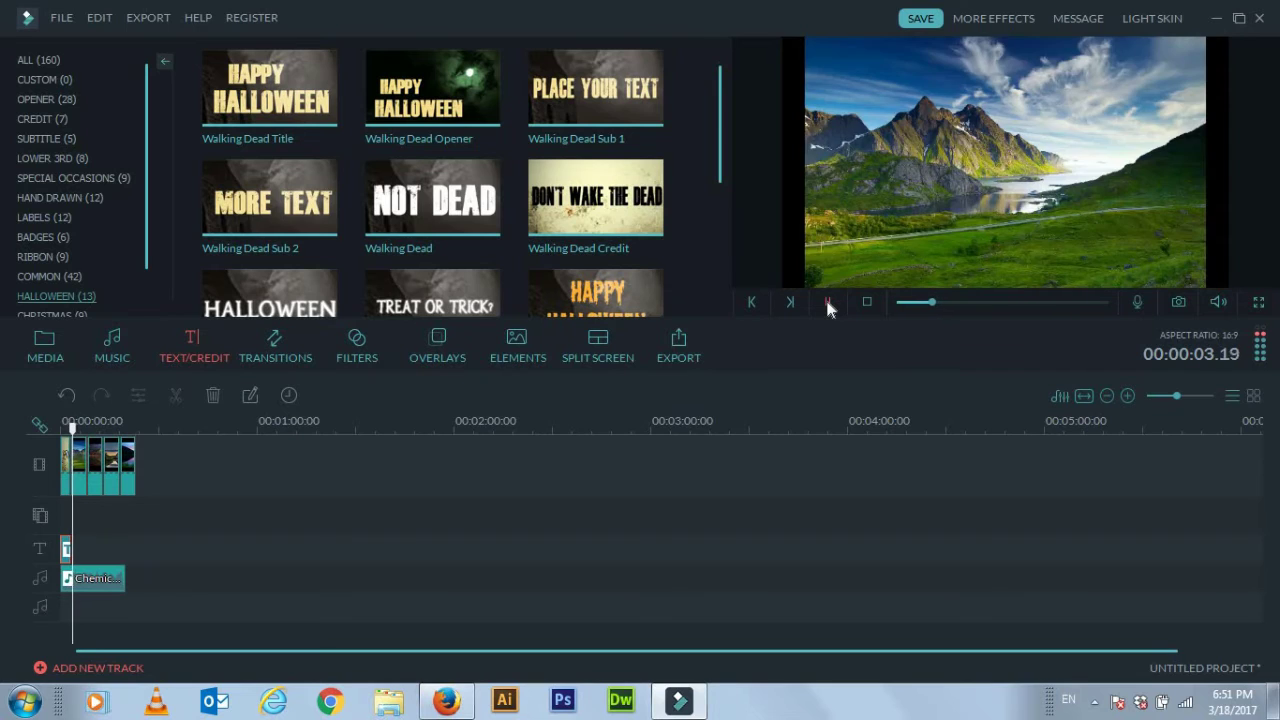
pyautogui.click(108, 440)
pyautogui.moveTo(106, 428); pyautogui.dragTo(70, 424)
# Add the Cross_whisk transition between the opening title and the first landscape image
pyautogui.click(276, 350)
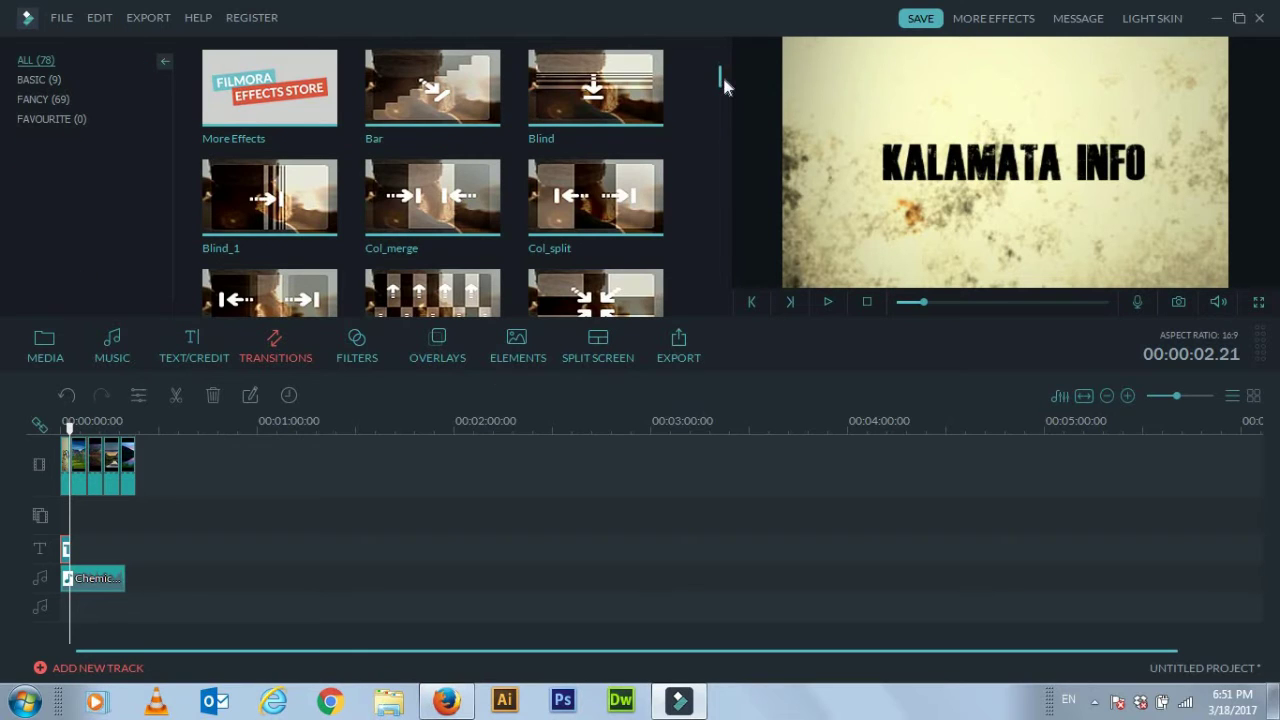
pyautogui.moveTo(720, 79); pyautogui.dragTo(720, 103)
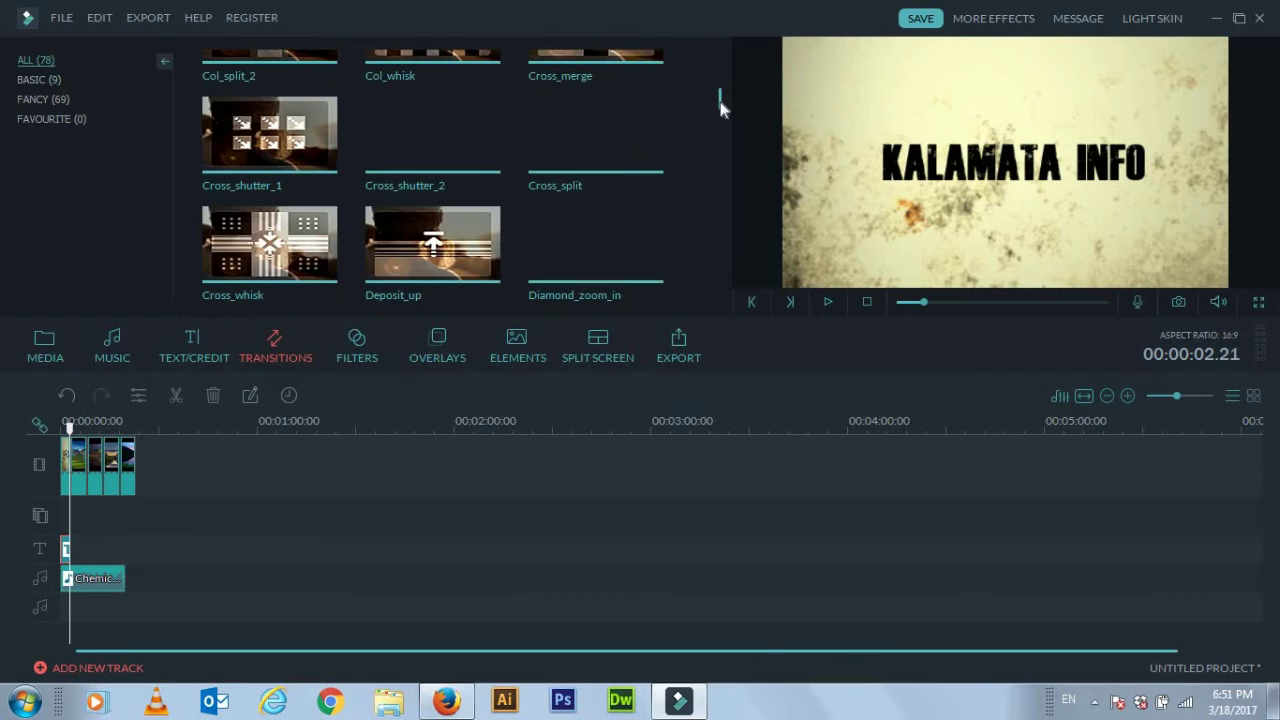
pyautogui.moveTo(720, 101); pyautogui.dragTo(721, 106)
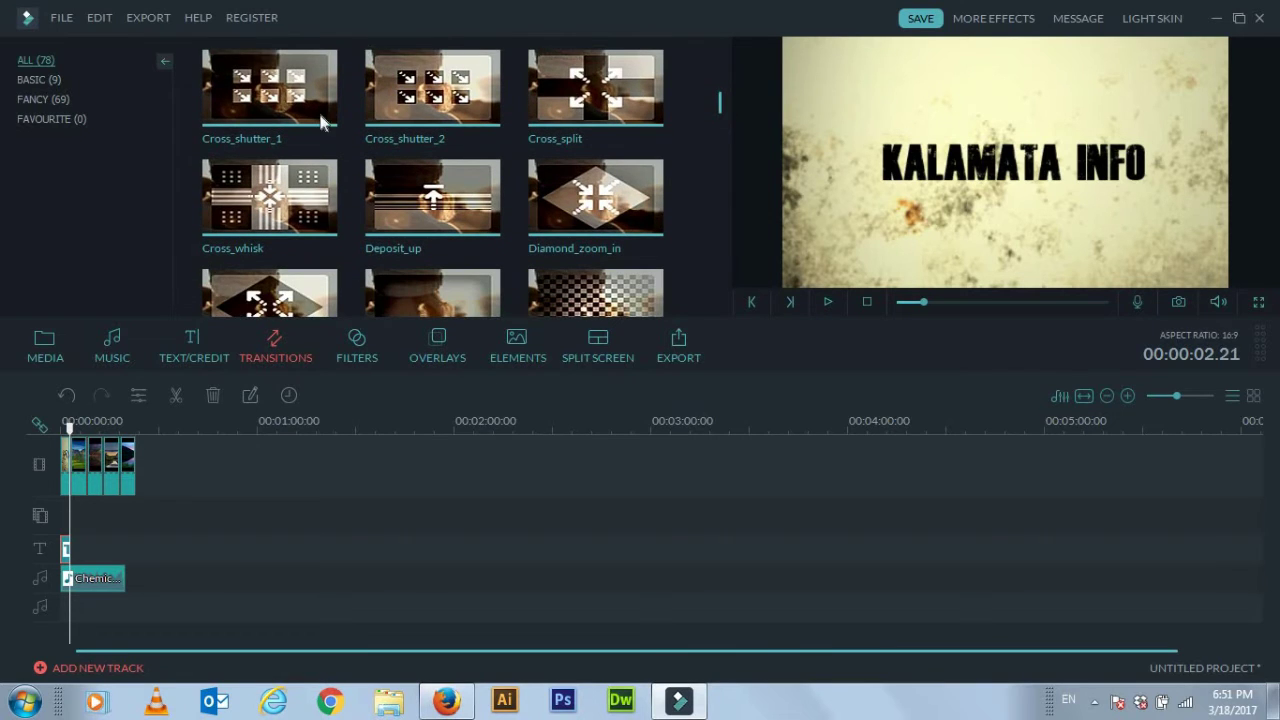
pyautogui.moveTo(270, 205)
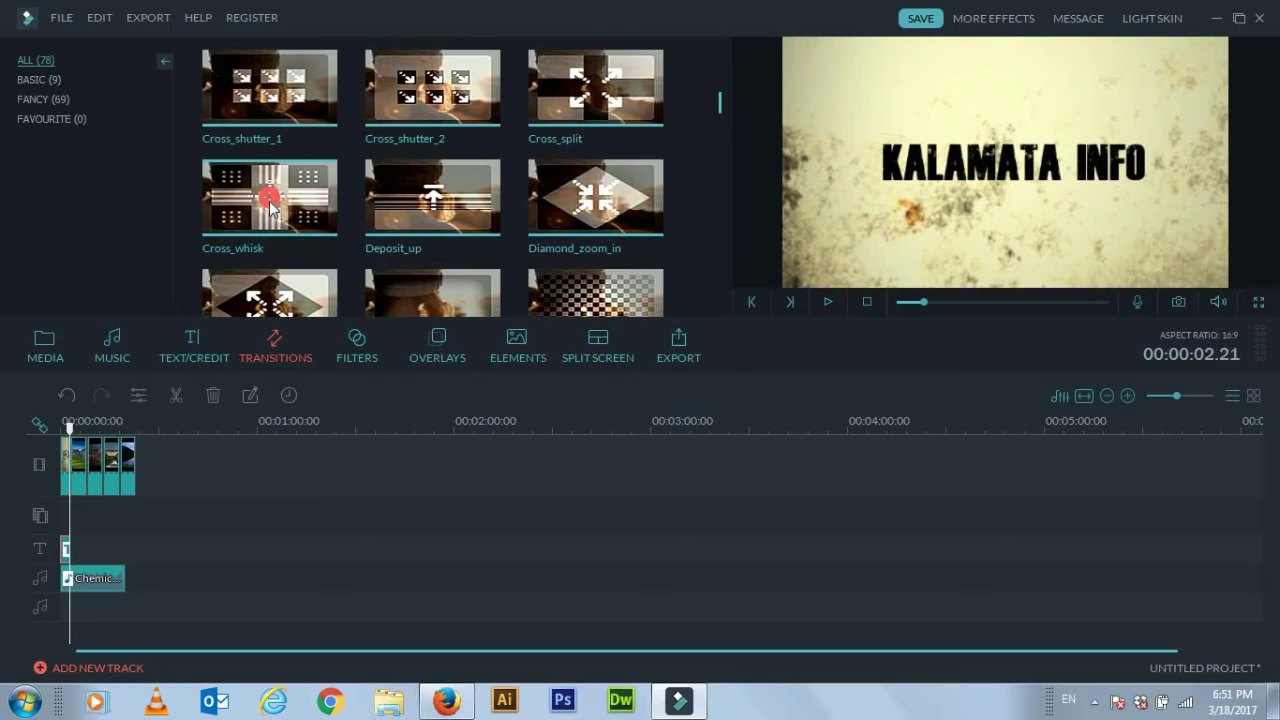
pyautogui.click(270, 202)
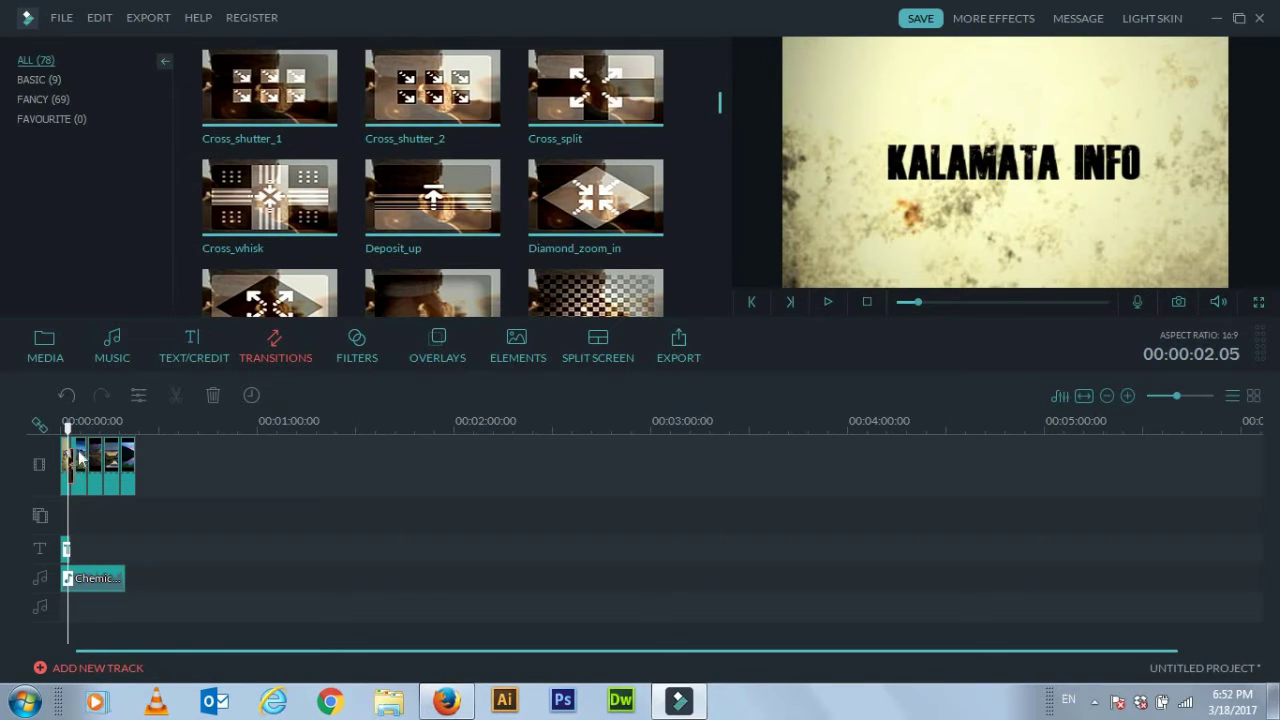
# Play the project from the start to preview the transition from the title into the first image
pyautogui.moveTo(68, 430); pyautogui.dragTo(62, 432)
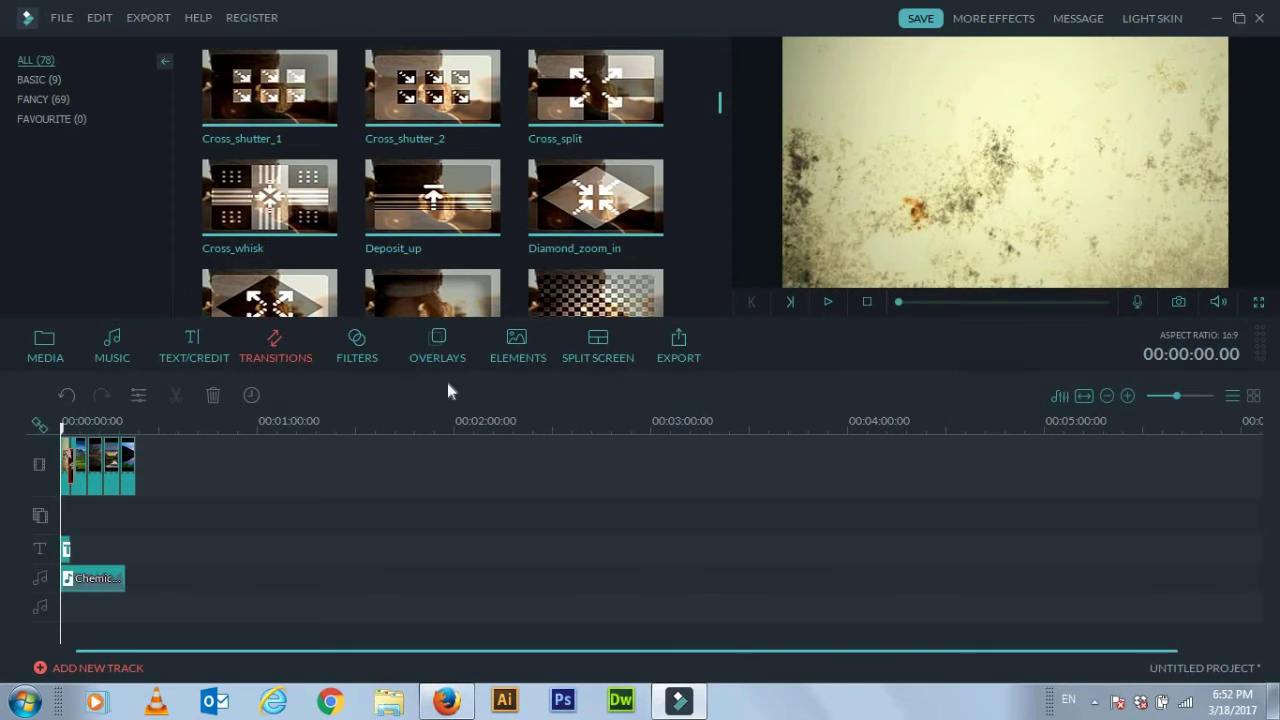
pyautogui.click(826, 304)
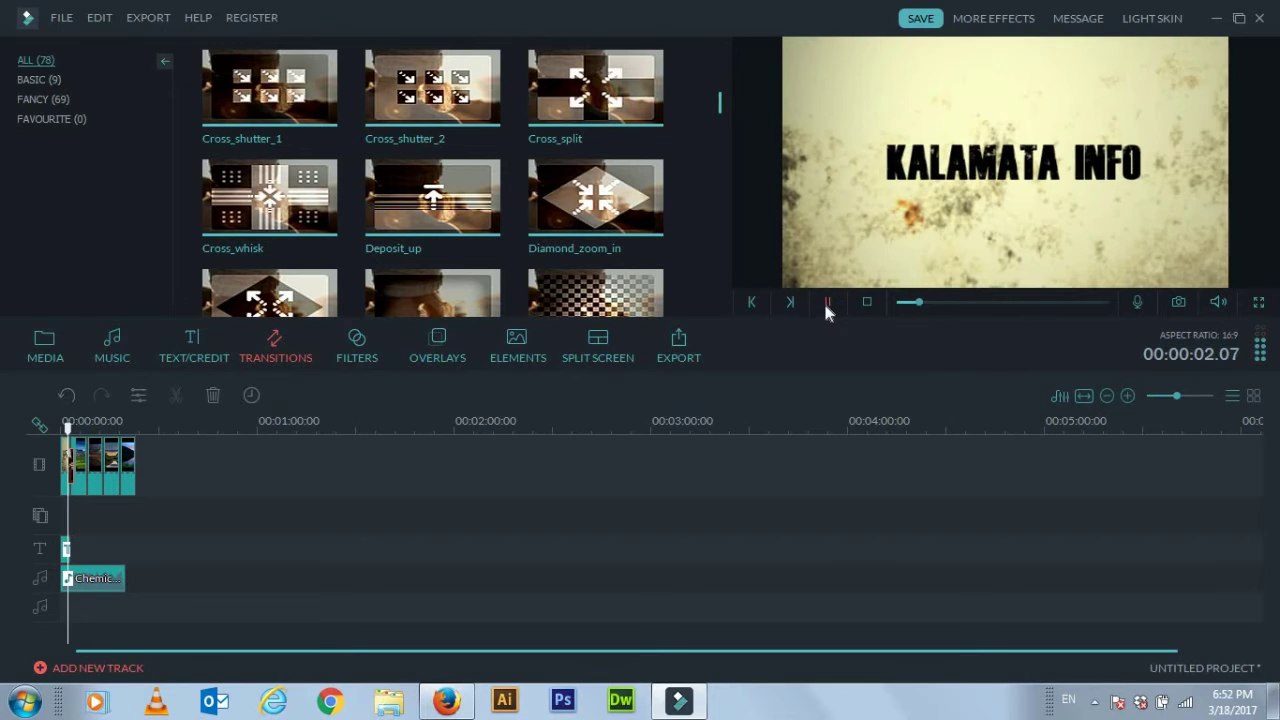
pyautogui.click(826, 304)
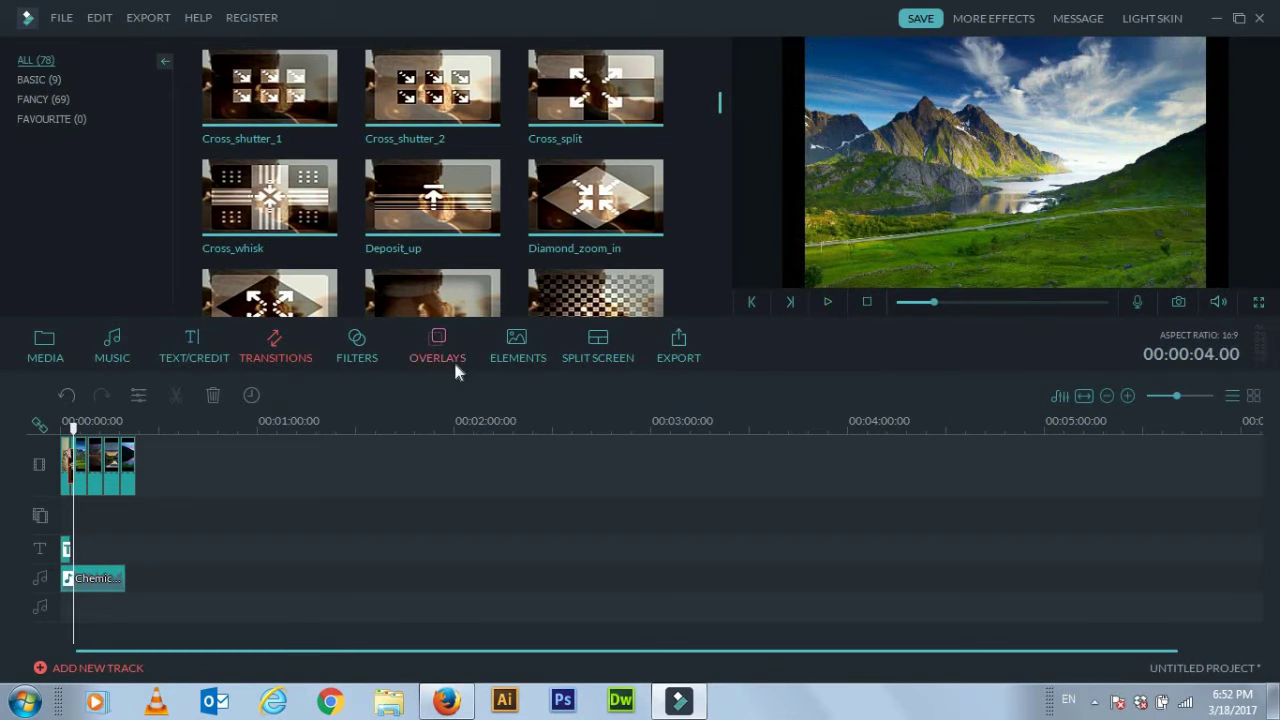
# Add Diamond_zoom_in between the second and third images, and the outward diamond zoom transition between the first and second
pyautogui.moveTo(72, 438); pyautogui.dragTo(88, 438)
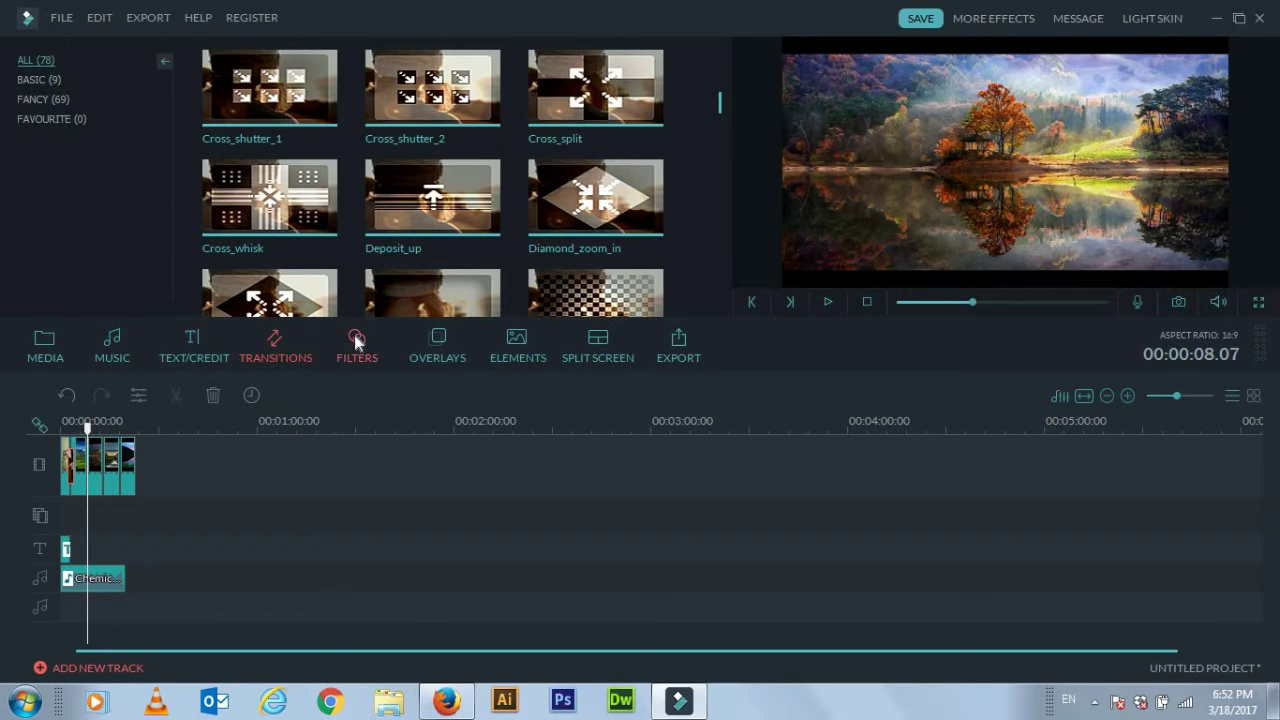
pyautogui.click(600, 203)
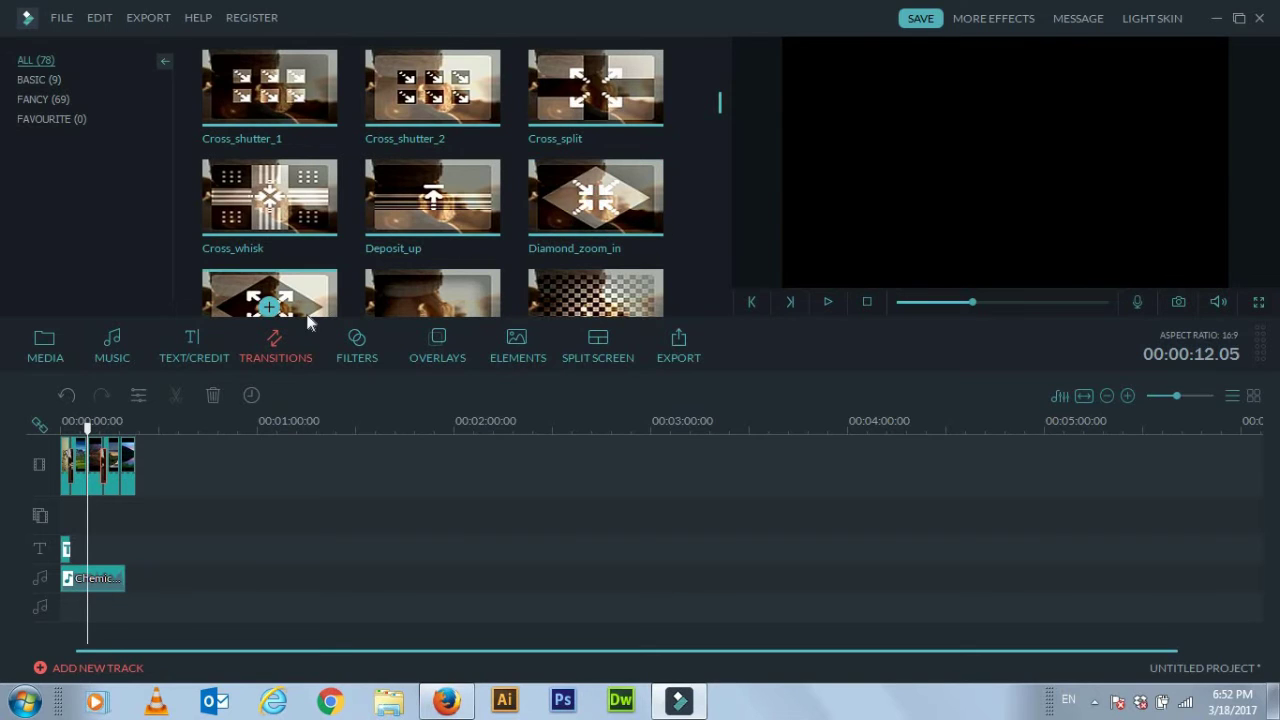
pyautogui.moveTo(88, 425)
pyautogui.mouseDown()
pyautogui.moveTo(100, 428)
pyautogui.moveTo(82, 421)
pyautogui.moveTo(88, 430)
pyautogui.mouseUp()
pyautogui.moveTo(268, 306)
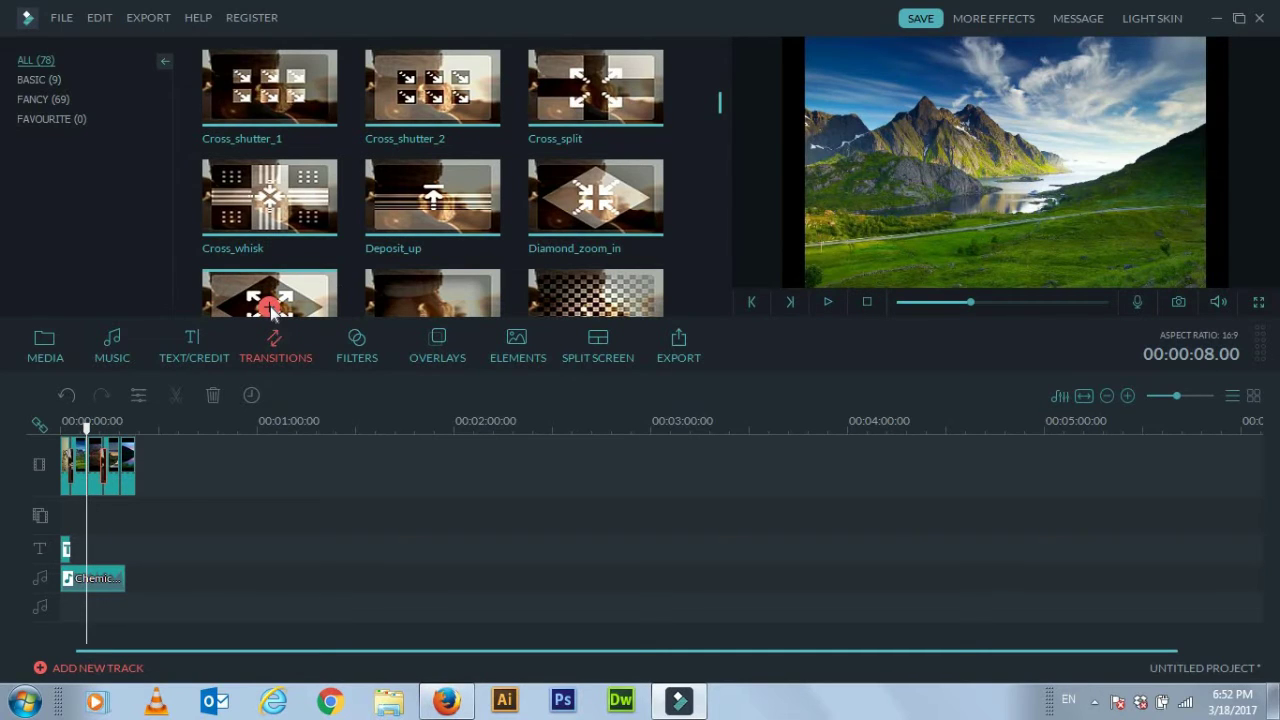
pyautogui.click(84, 430)
# Add the checkerboard-patterned transition between the third and fourth landscape images
pyautogui.moveTo(84, 430); pyautogui.dragTo(122, 433)
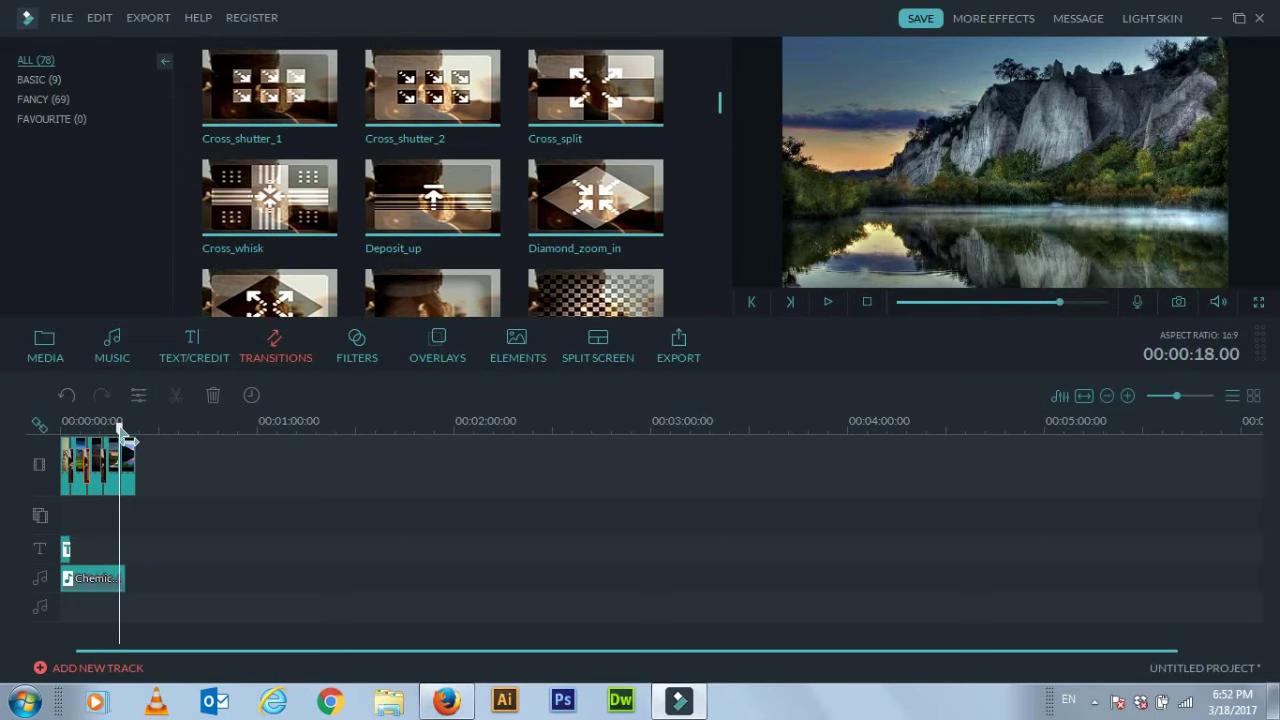
pyautogui.moveTo(595, 308)
pyautogui.click(595, 308)
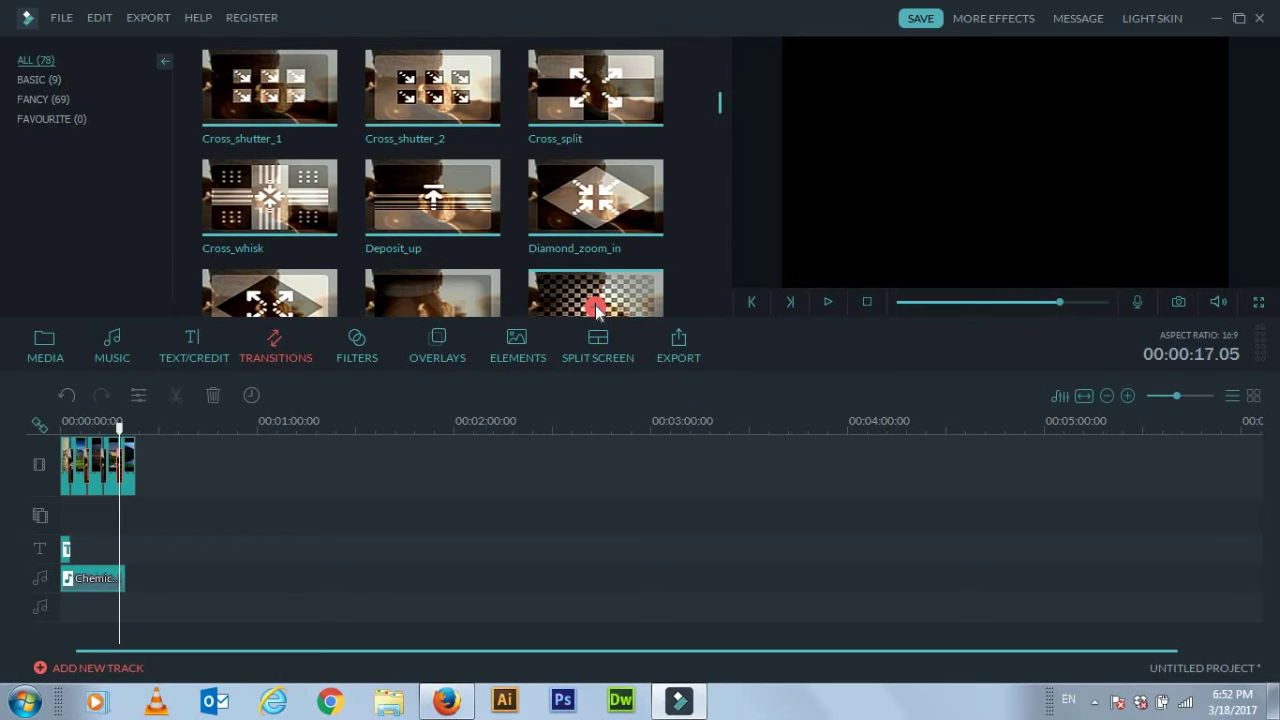
# Add the Particle 1 filter over the first landscape image after the opening title
pyautogui.moveTo(120, 427); pyautogui.dragTo(70, 420)
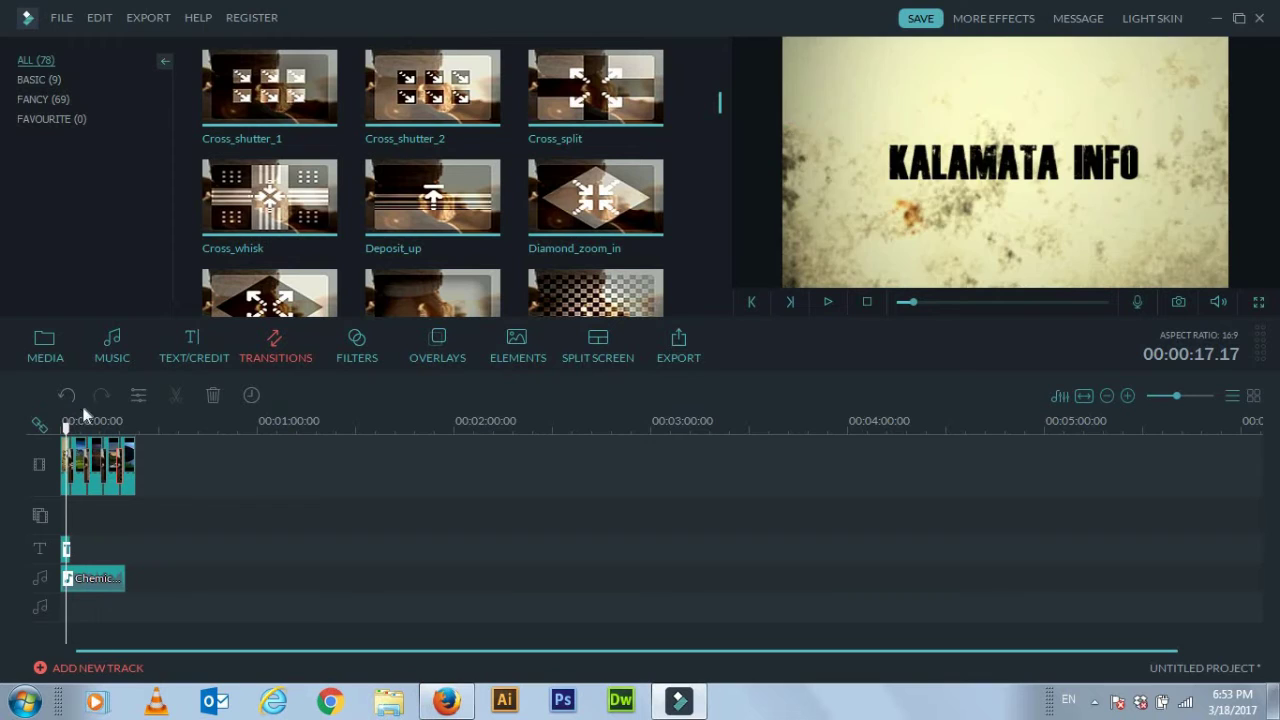
pyautogui.click(359, 346)
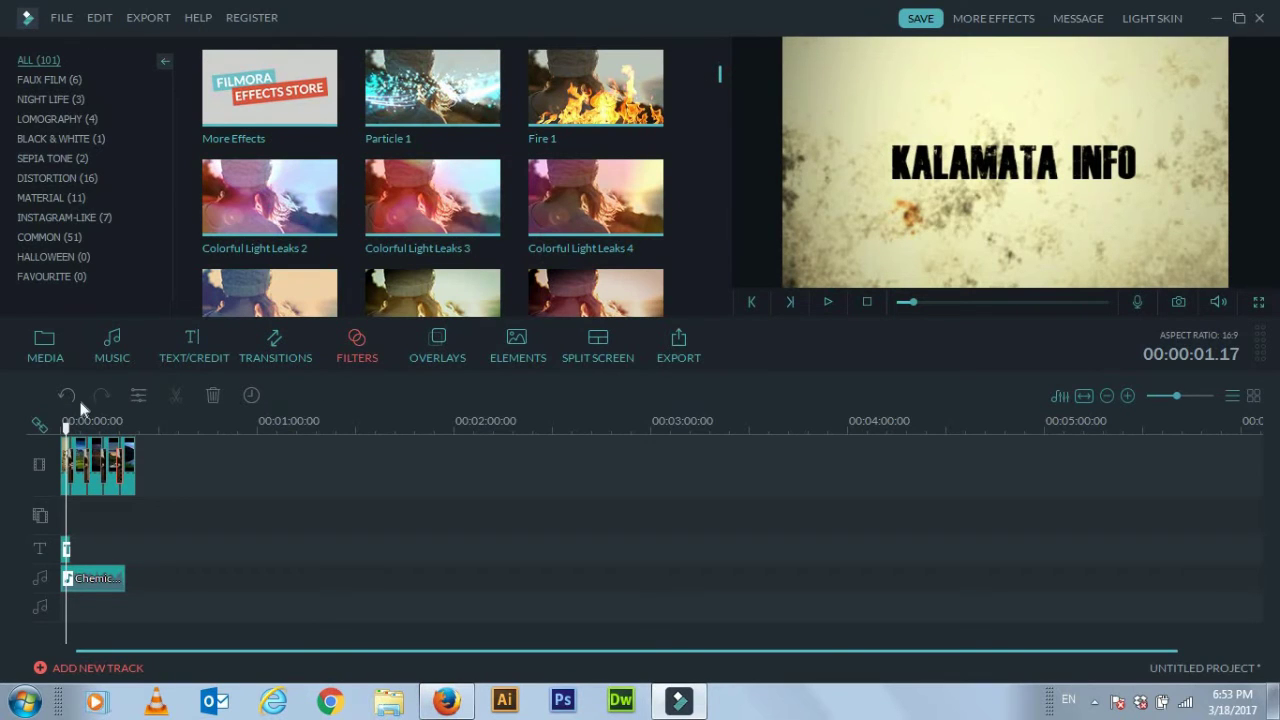
pyautogui.moveTo(66, 428); pyautogui.dragTo(78, 428)
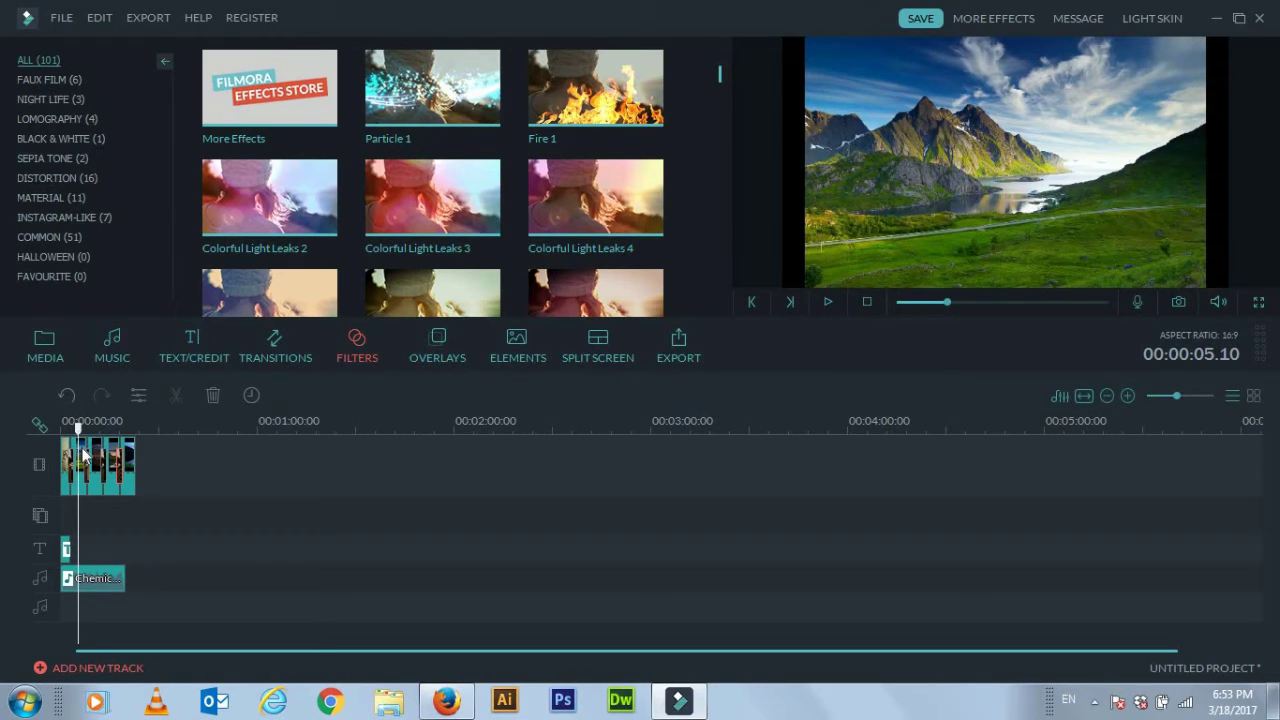
pyautogui.click(86, 450)
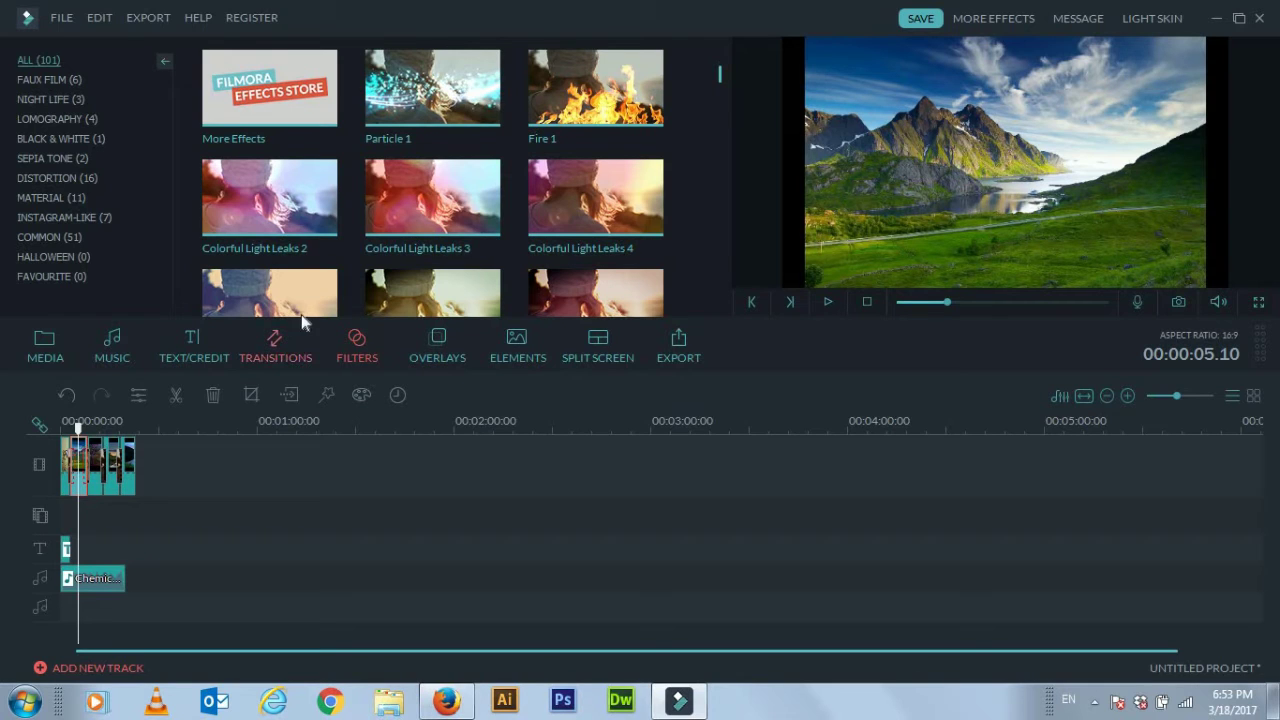
pyautogui.click(432, 90)
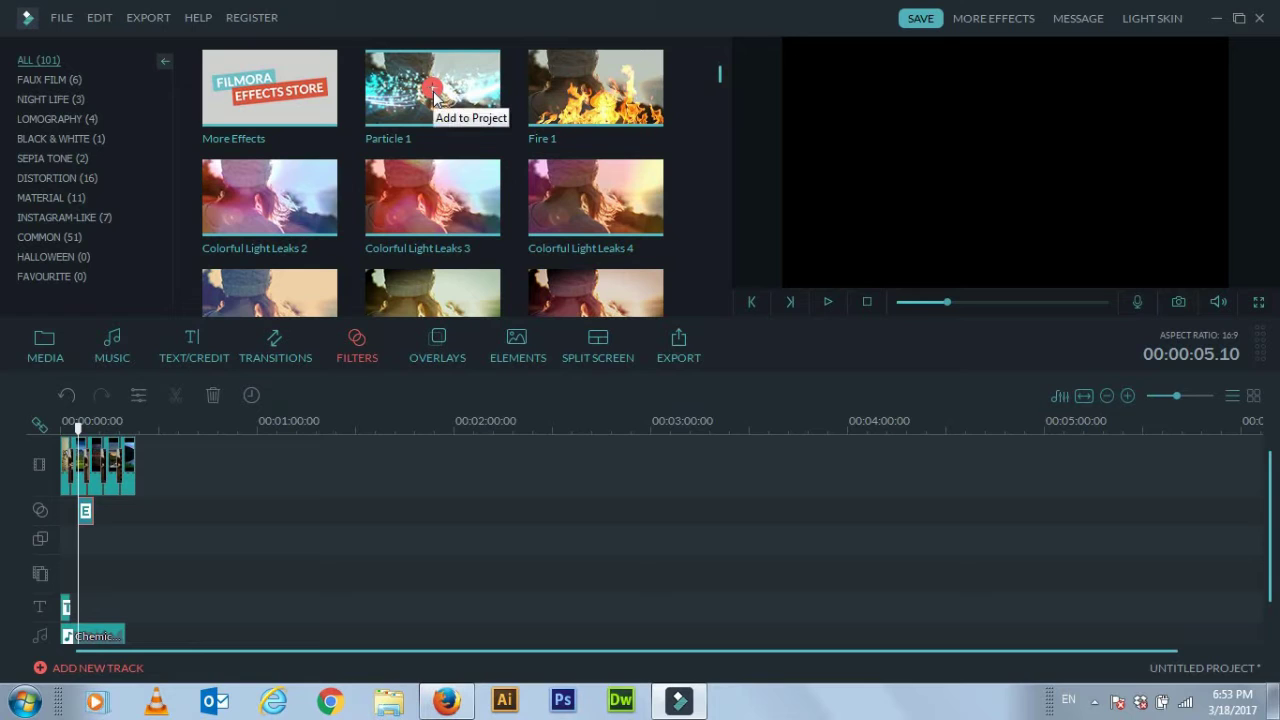
# Play the project from the opening title to preview the Particle 1 filter
pyautogui.moveTo(78, 424); pyautogui.dragTo(64, 424)
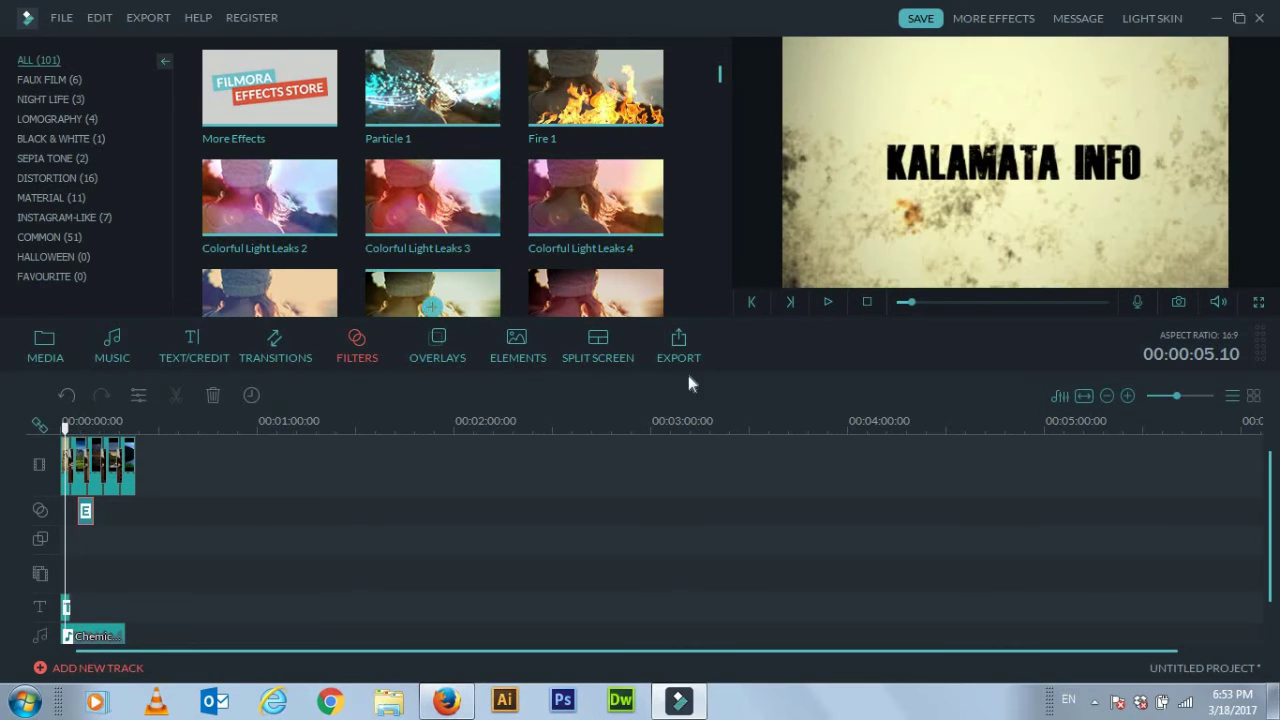
pyautogui.click(828, 301)
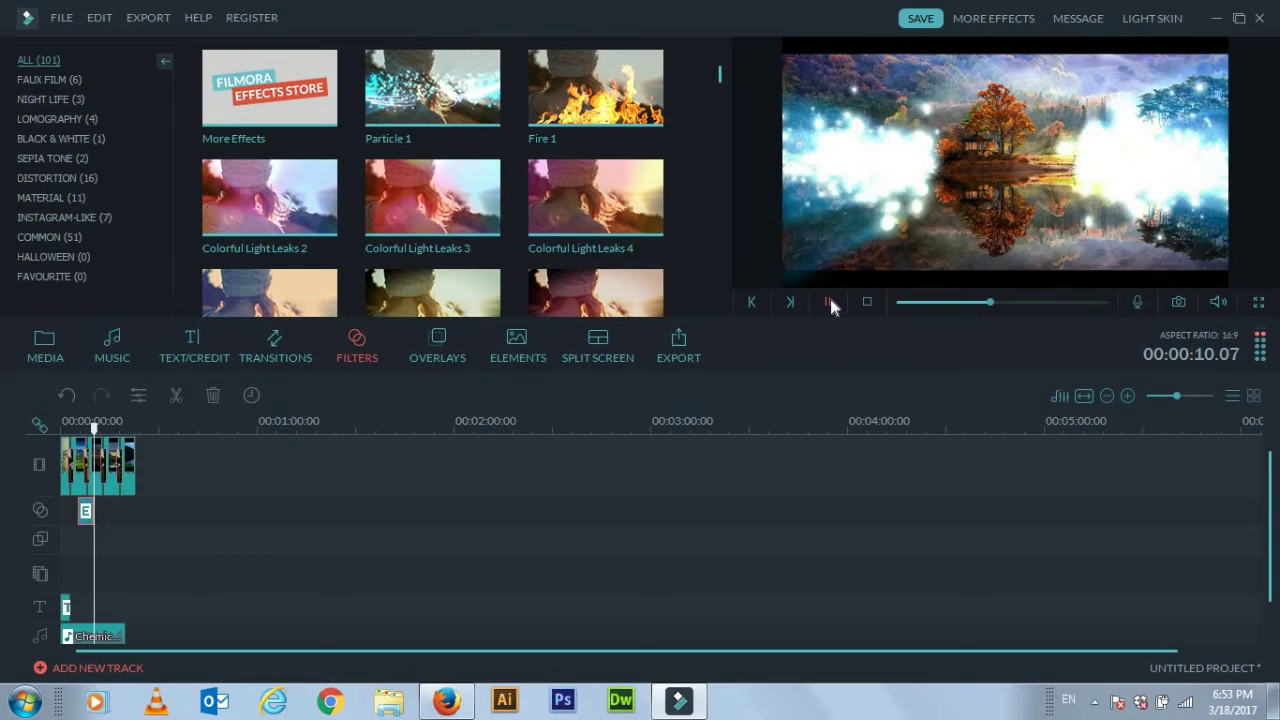
pyautogui.click(830, 299)
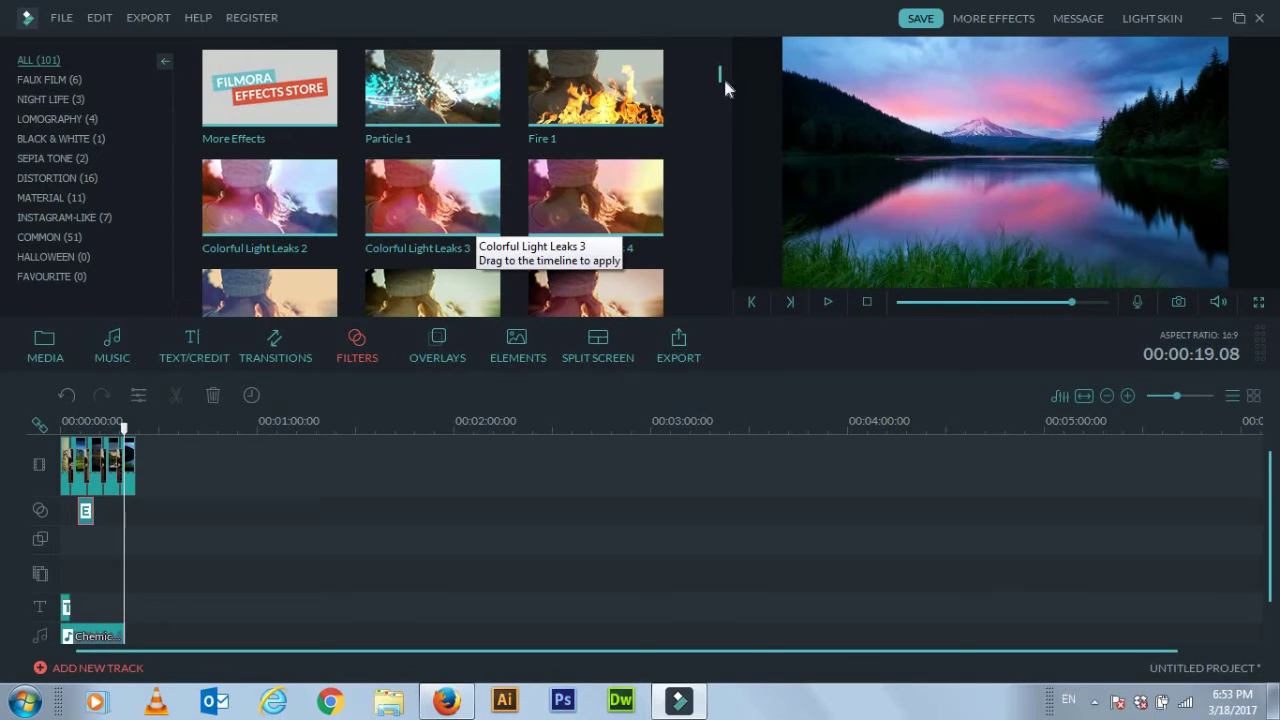
# Preview the Metropolis filter, and play the sequence from the first landscape image into the third
pyautogui.moveTo(719, 78)
pyautogui.mouseDown()
pyautogui.moveTo(723, 98)
pyautogui.moveTo(722, 74)
pyautogui.mouseUp()
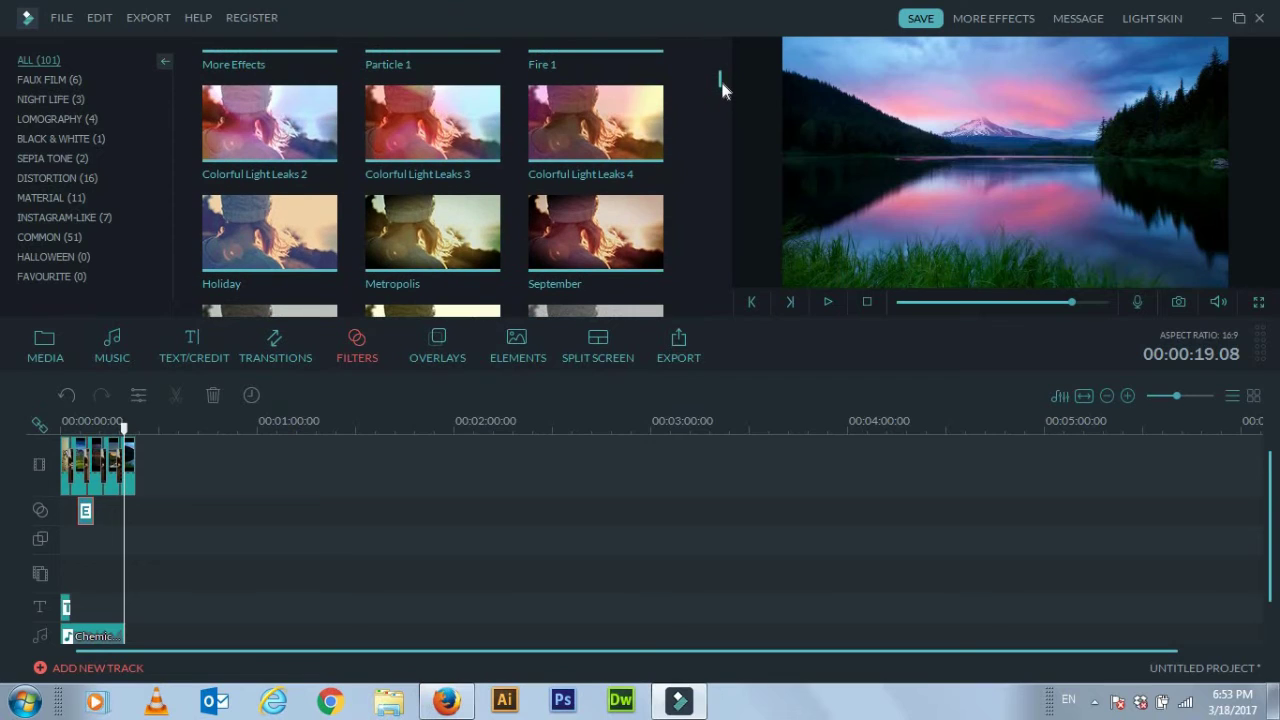
pyautogui.click(455, 240)
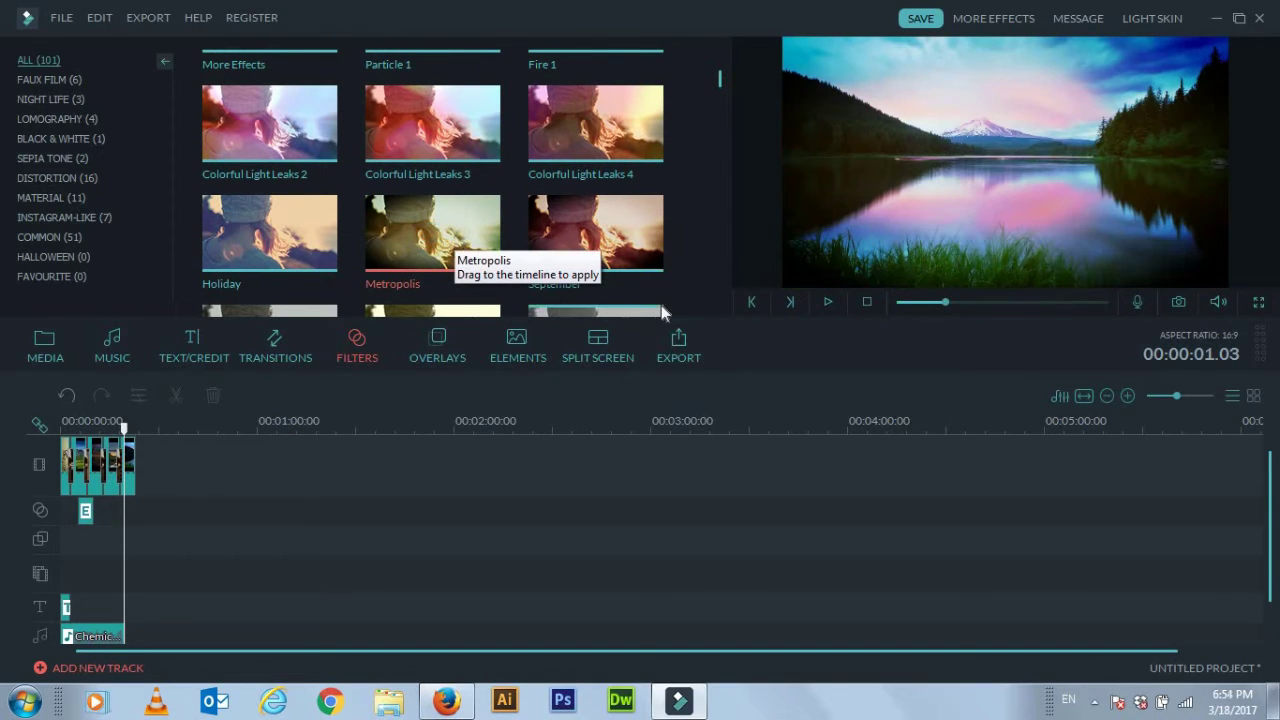
pyautogui.click(829, 301)
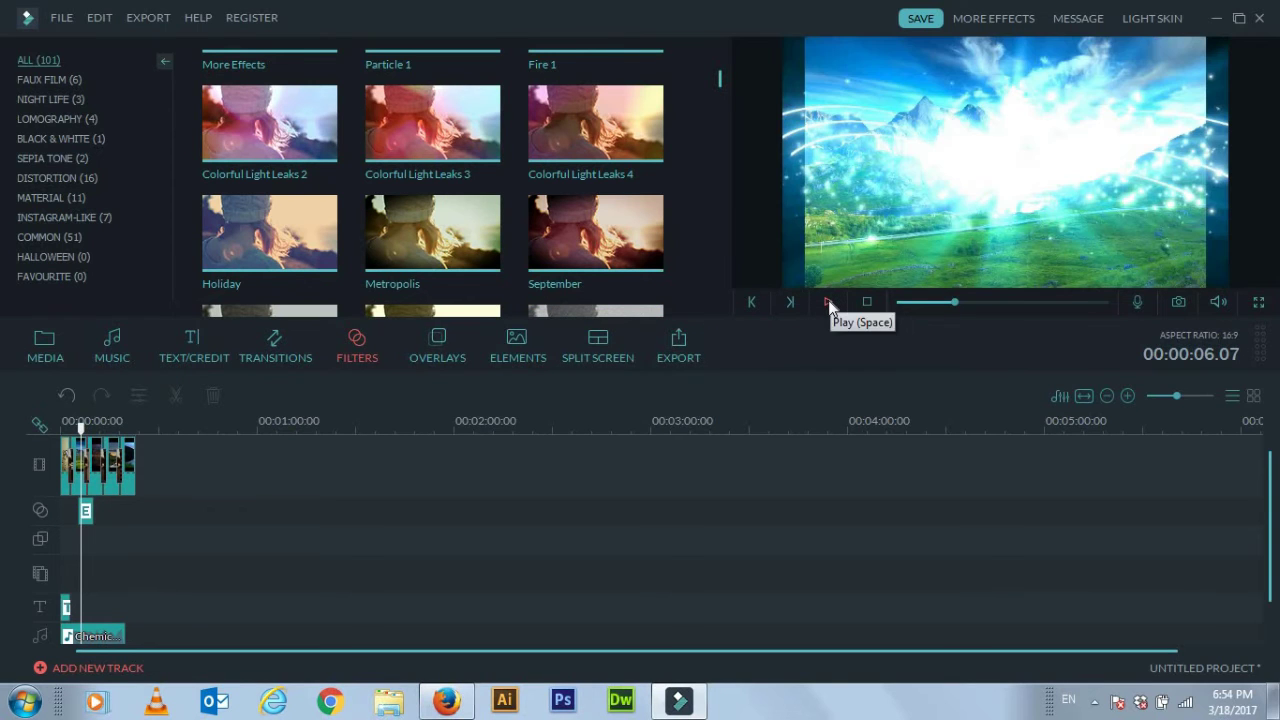
pyautogui.click(826, 301)
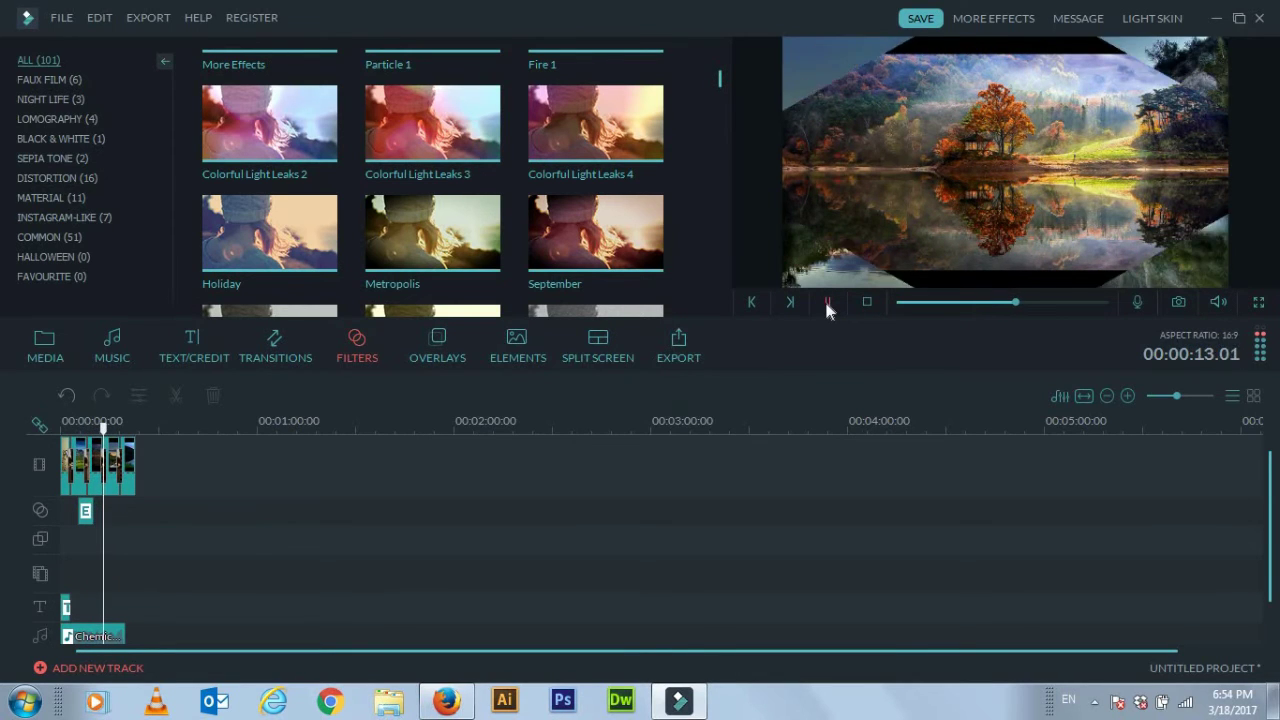
pyautogui.click(827, 302)
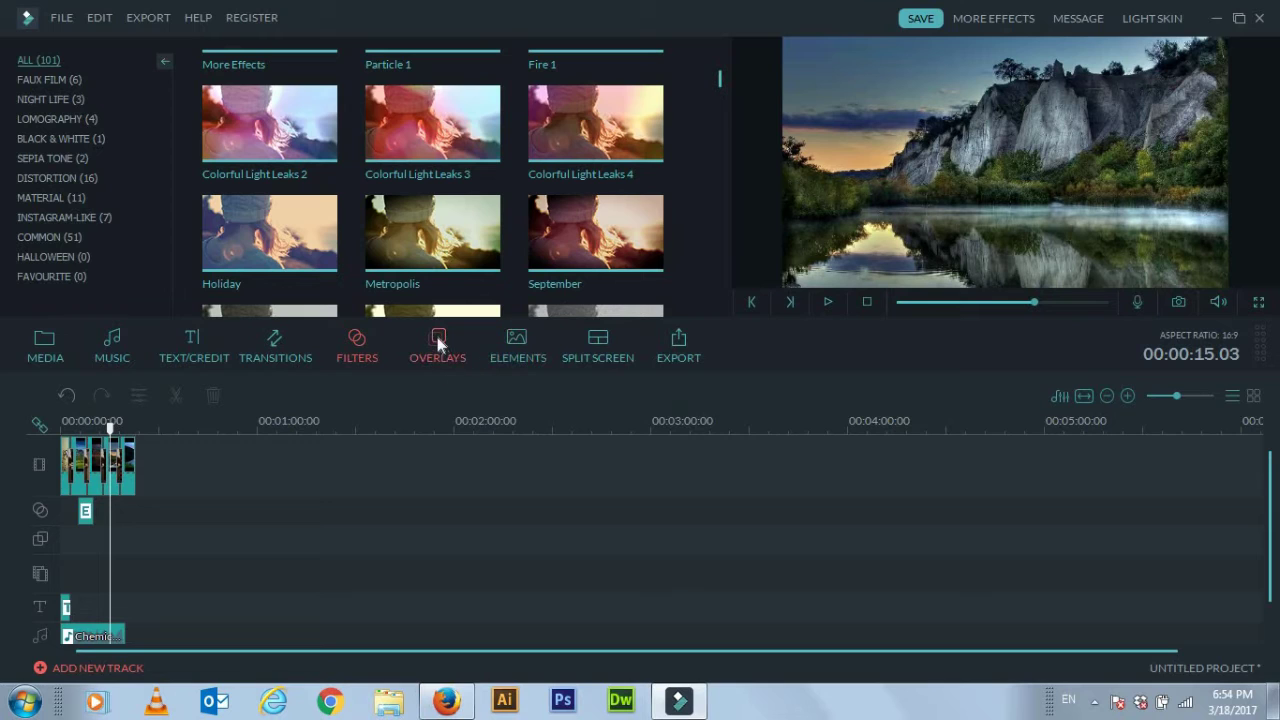
# Add the Bokeh 5 overlay over the third landscape image, the lake with the rocky cliffs
pyautogui.click(437, 342)
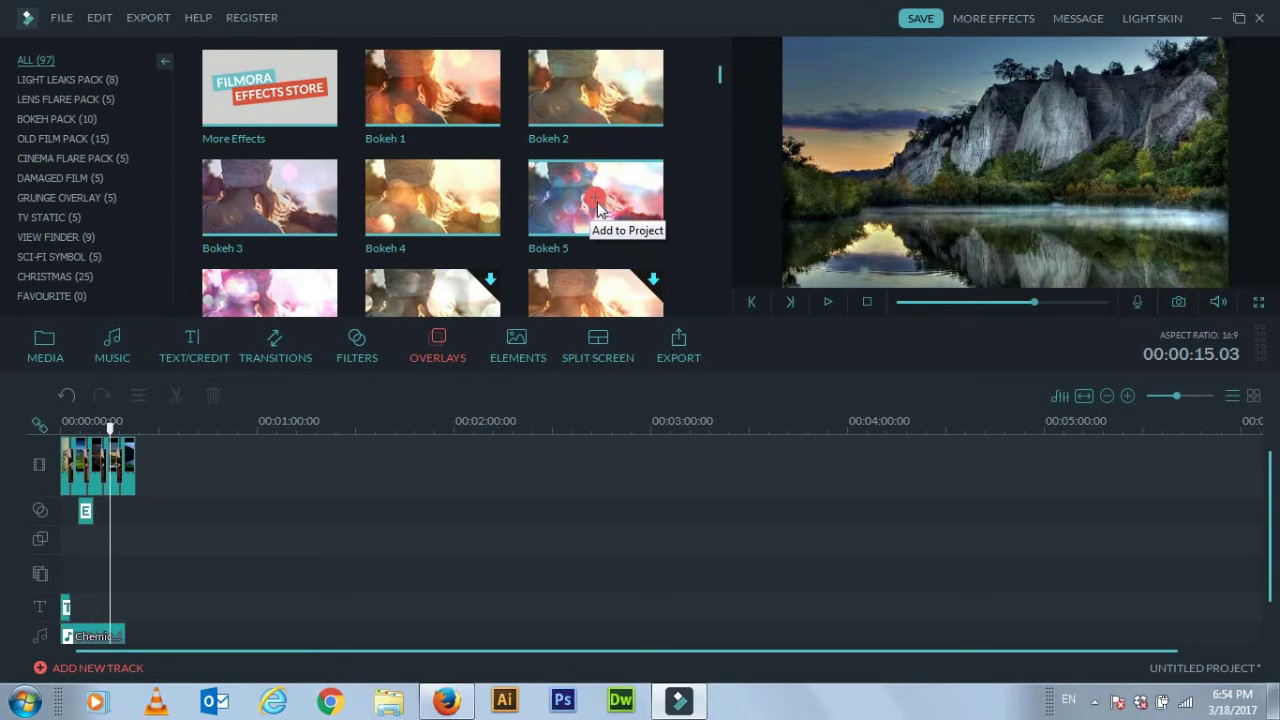
pyautogui.click(118, 496)
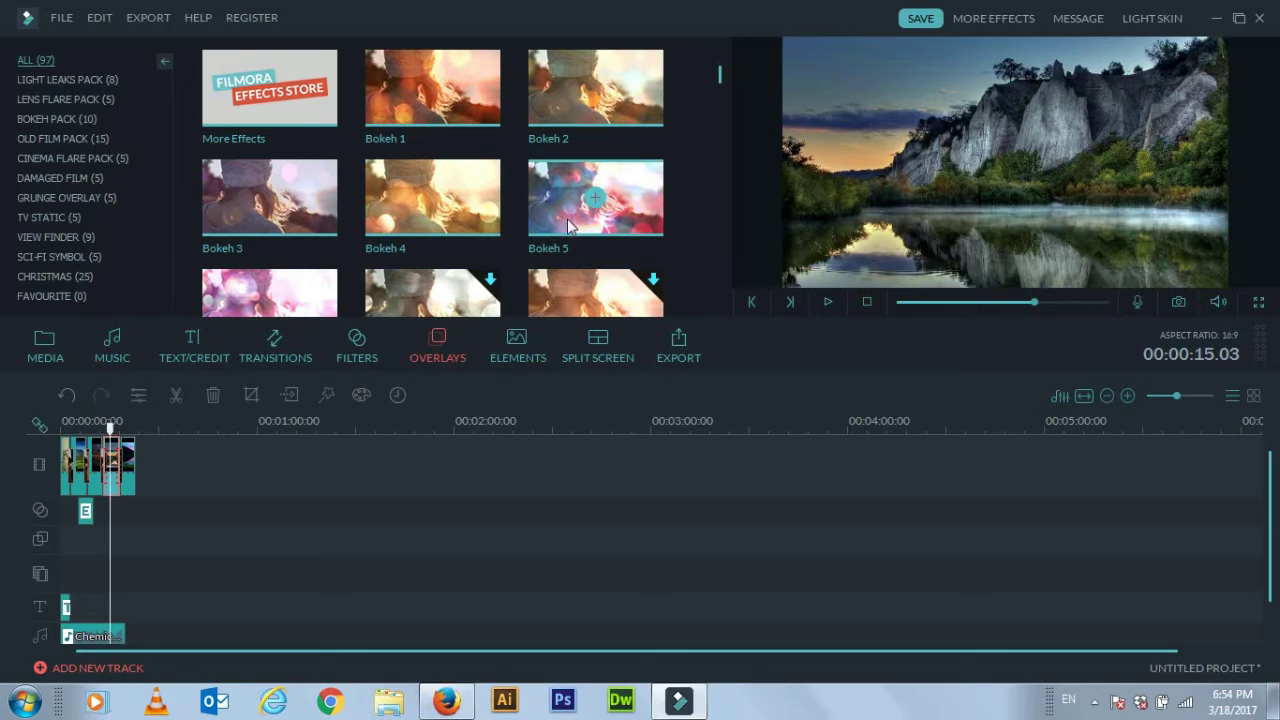
pyautogui.click(598, 210)
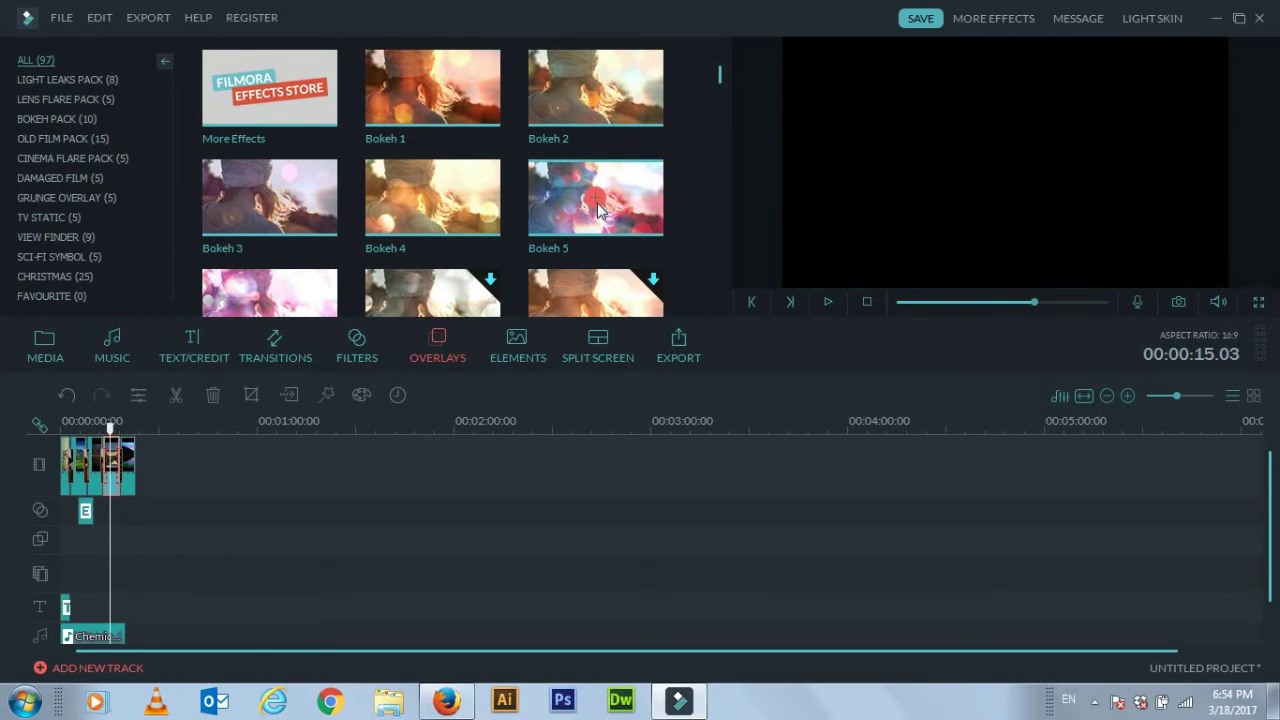
# Play the sequence from the transition before the third landscape image to preview the Bokeh 5 overlay
pyautogui.click(110, 428)
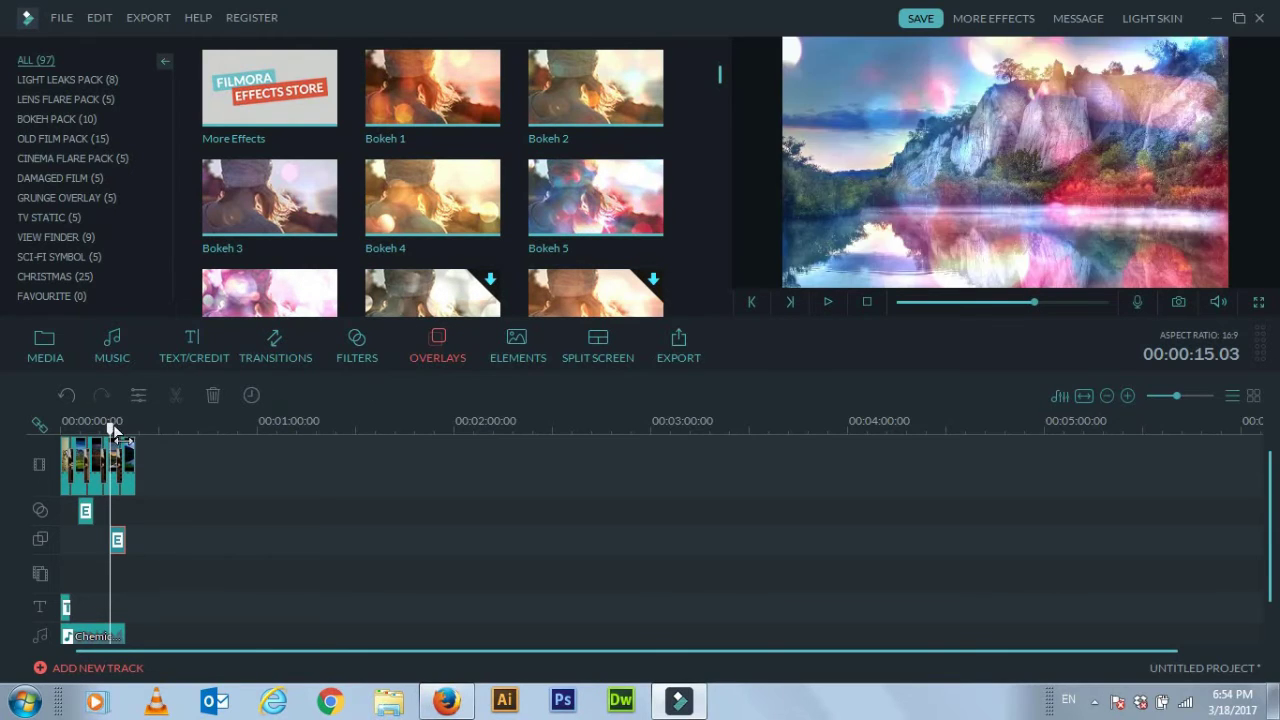
pyautogui.moveTo(110, 428); pyautogui.dragTo(103, 428)
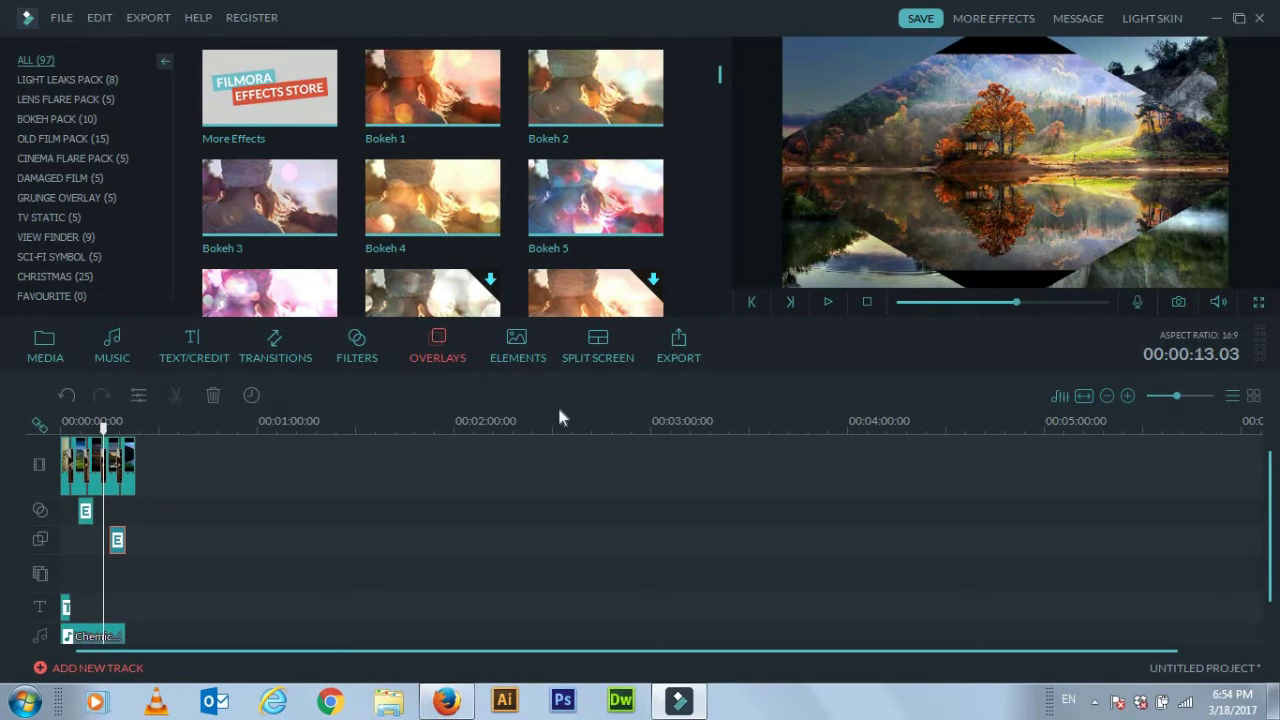
pyautogui.click(829, 302)
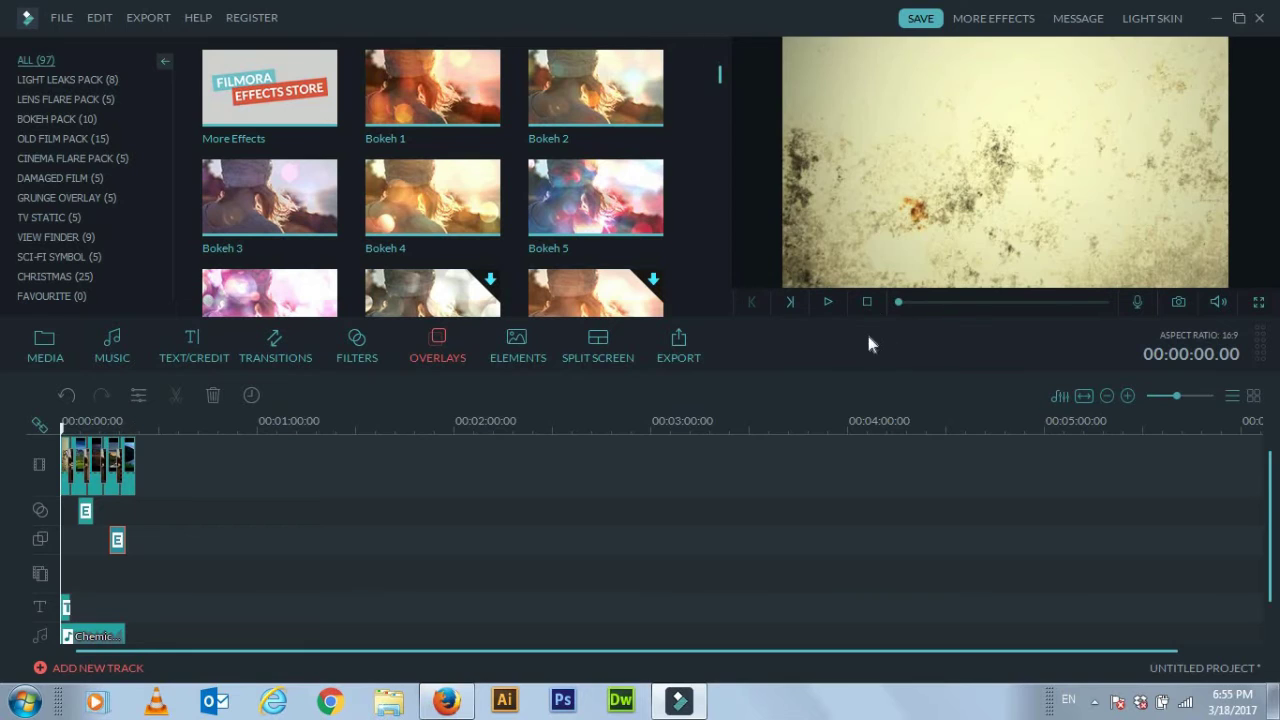
# Add the BeautifyImg filter to the second landscape image with the autumn tree, and play that section to check it
pyautogui.click(85, 492)
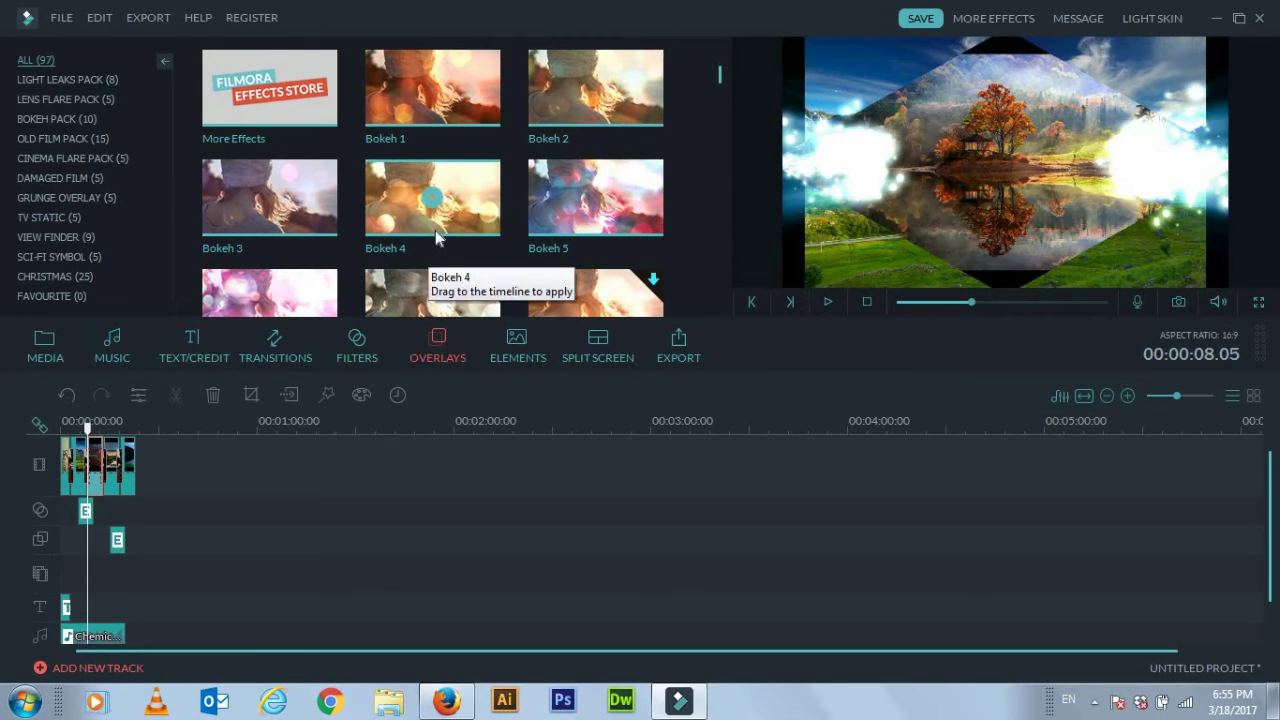
pyautogui.click(358, 343)
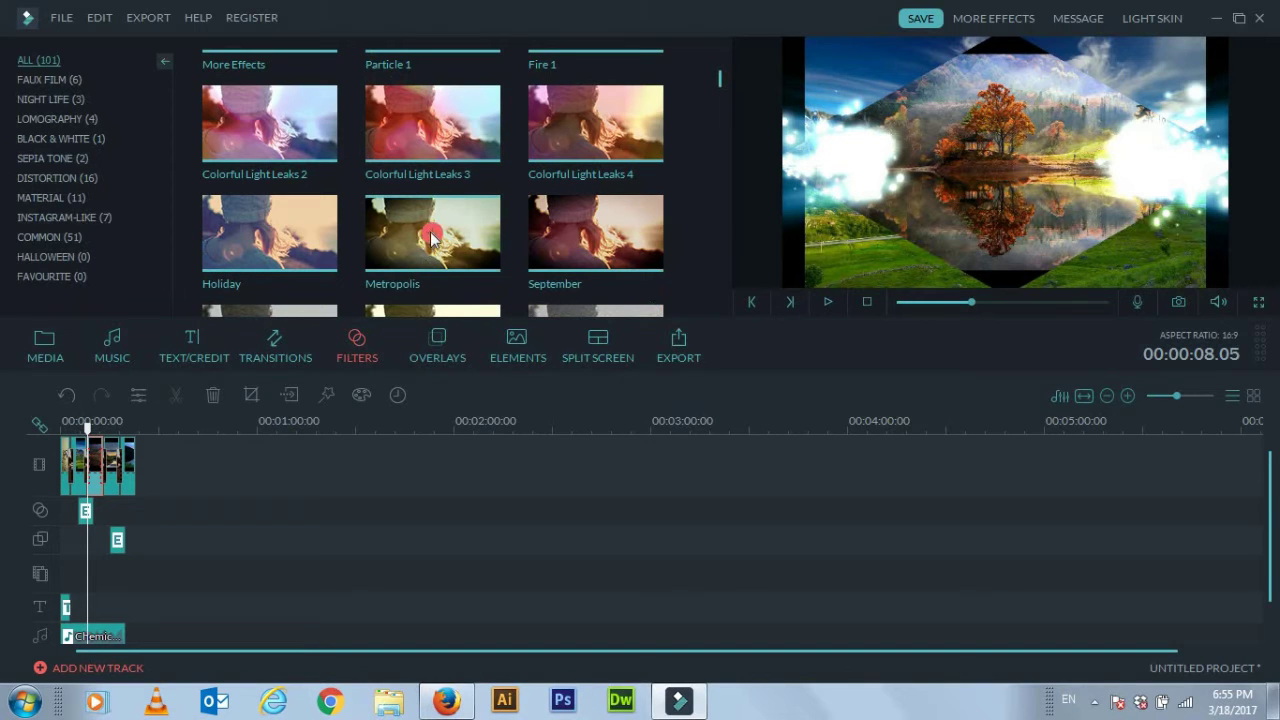
pyautogui.moveTo(720, 80); pyautogui.dragTo(722, 105)
pyautogui.moveTo(595, 160)
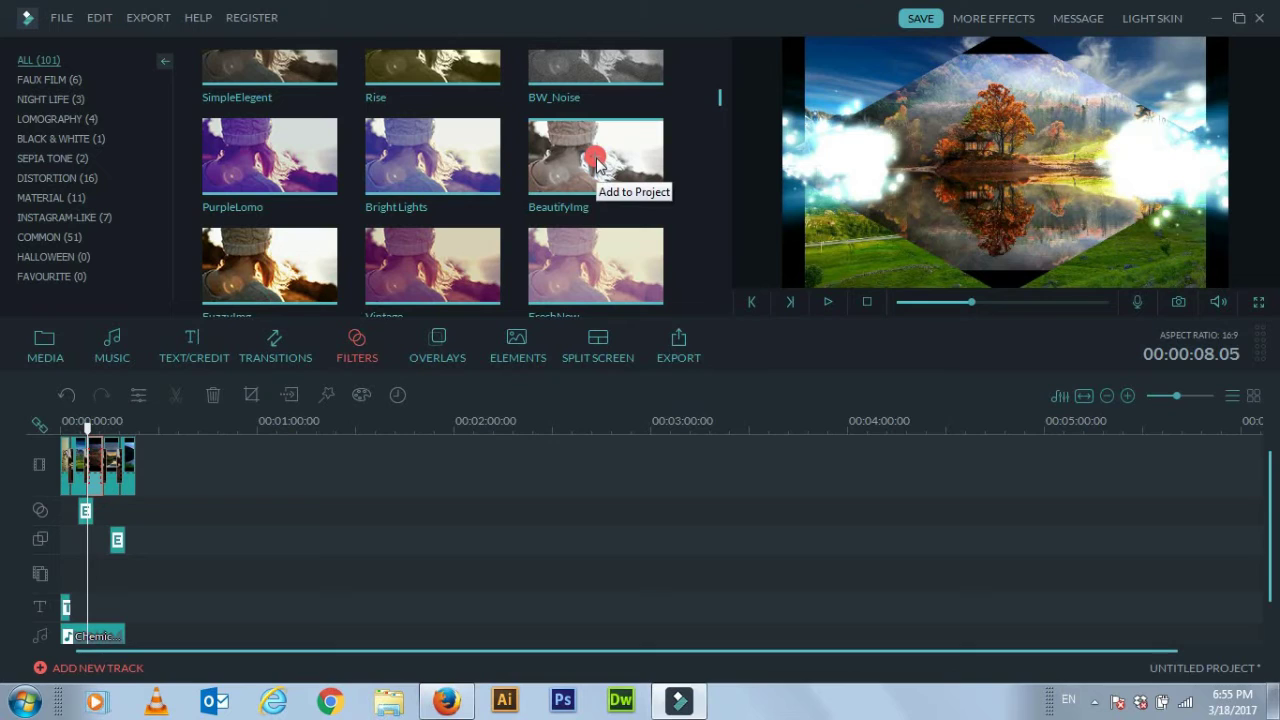
pyautogui.click(595, 160)
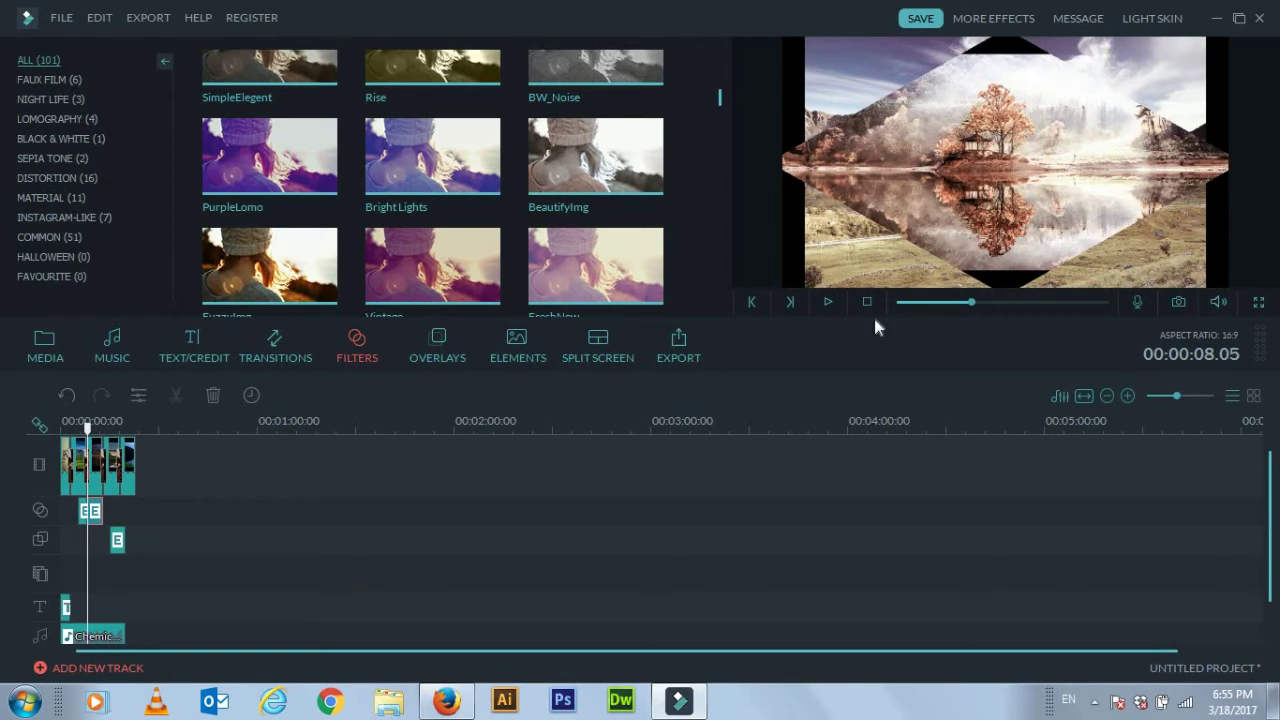
pyautogui.click(830, 303)
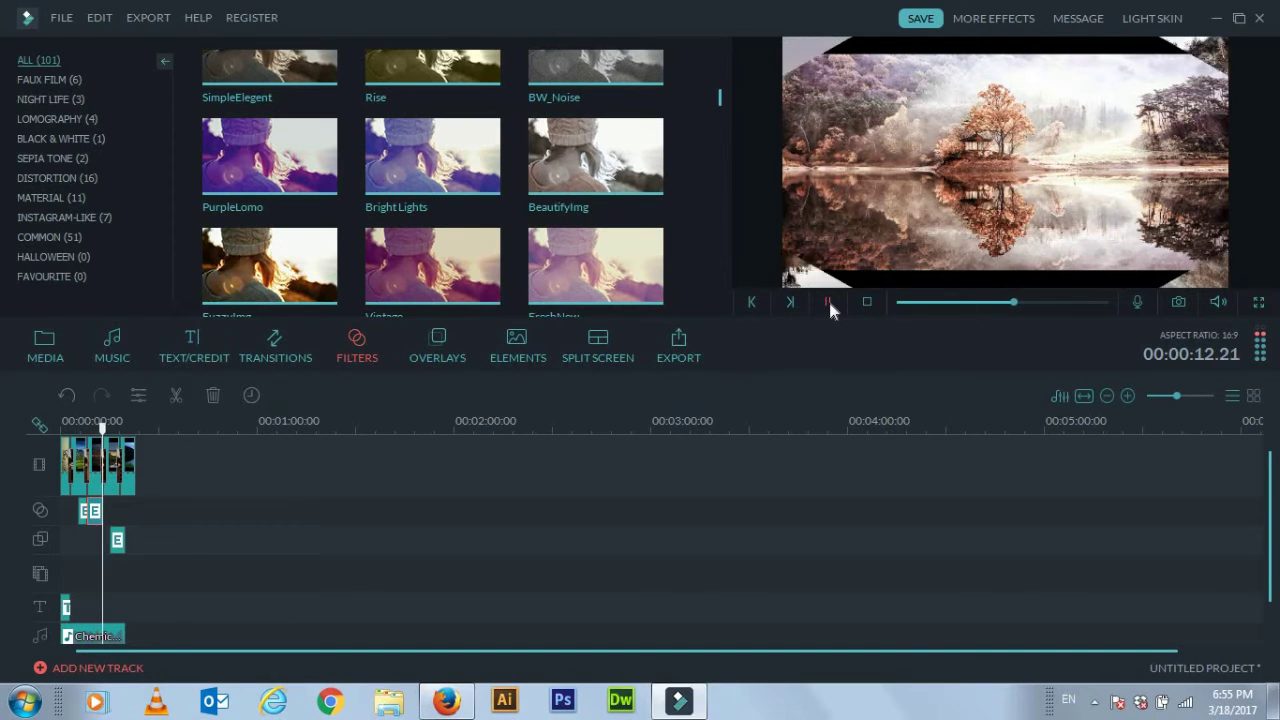
pyautogui.click(828, 302)
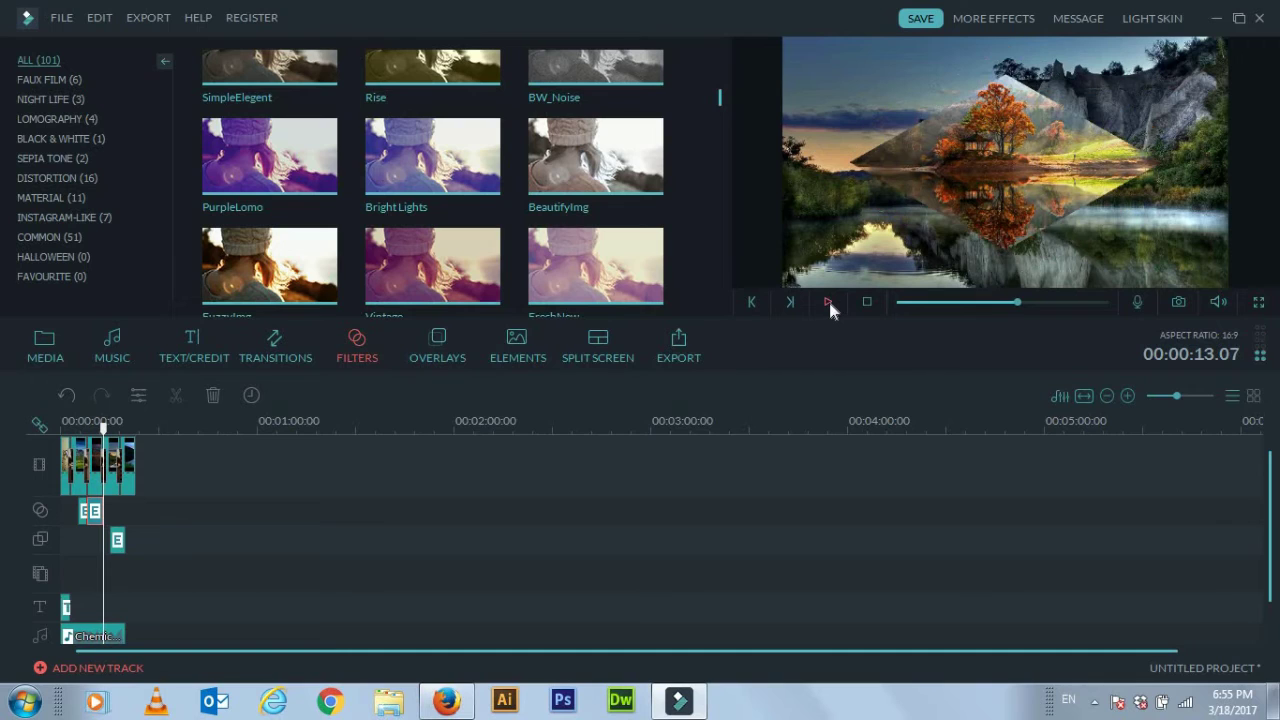
# Add the Vacation 10 element at the start of the third landscape image and scale it down, centred in the frame
pyautogui.click(519, 340)
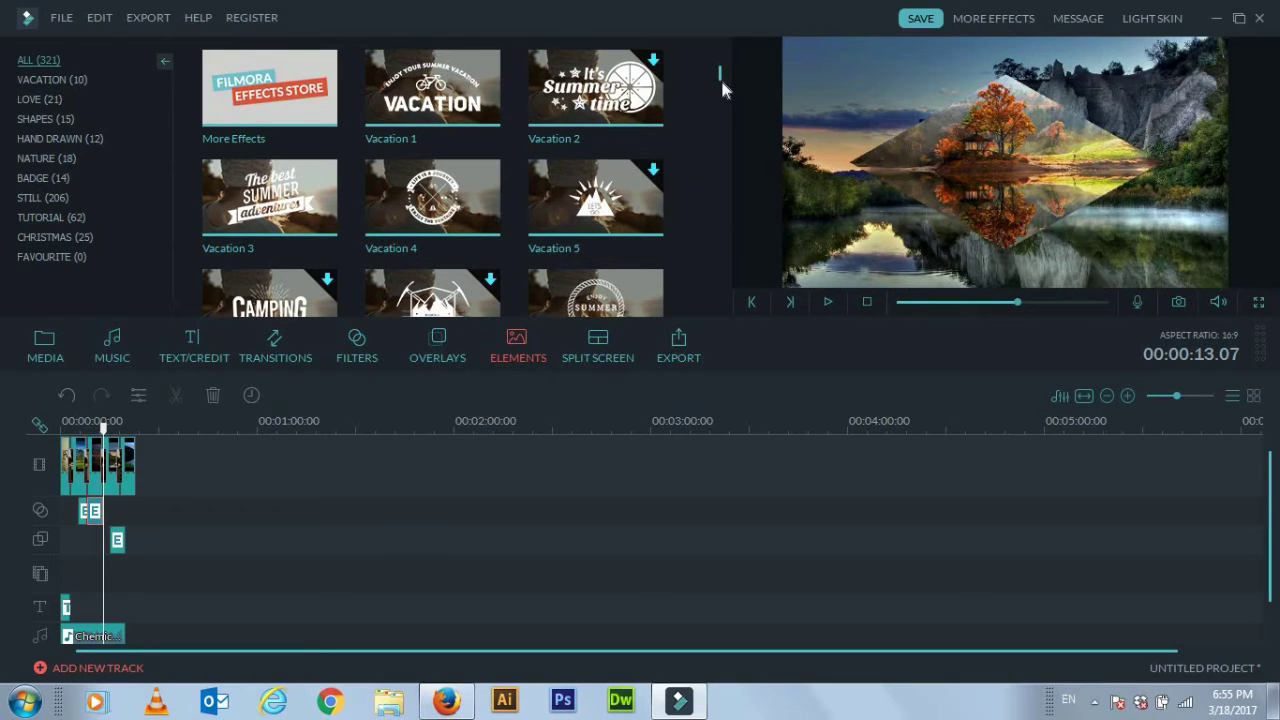
pyautogui.scroll(-2, 720, 84)
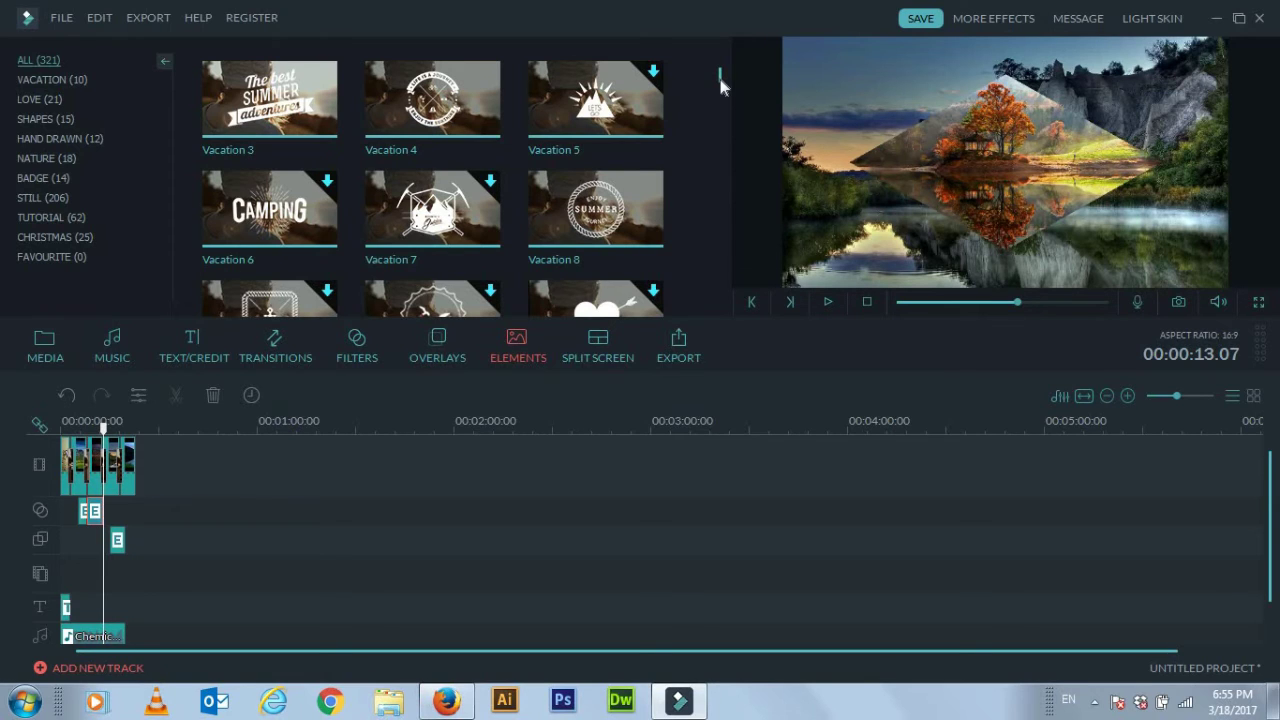
pyautogui.scroll(-2, 720, 80)
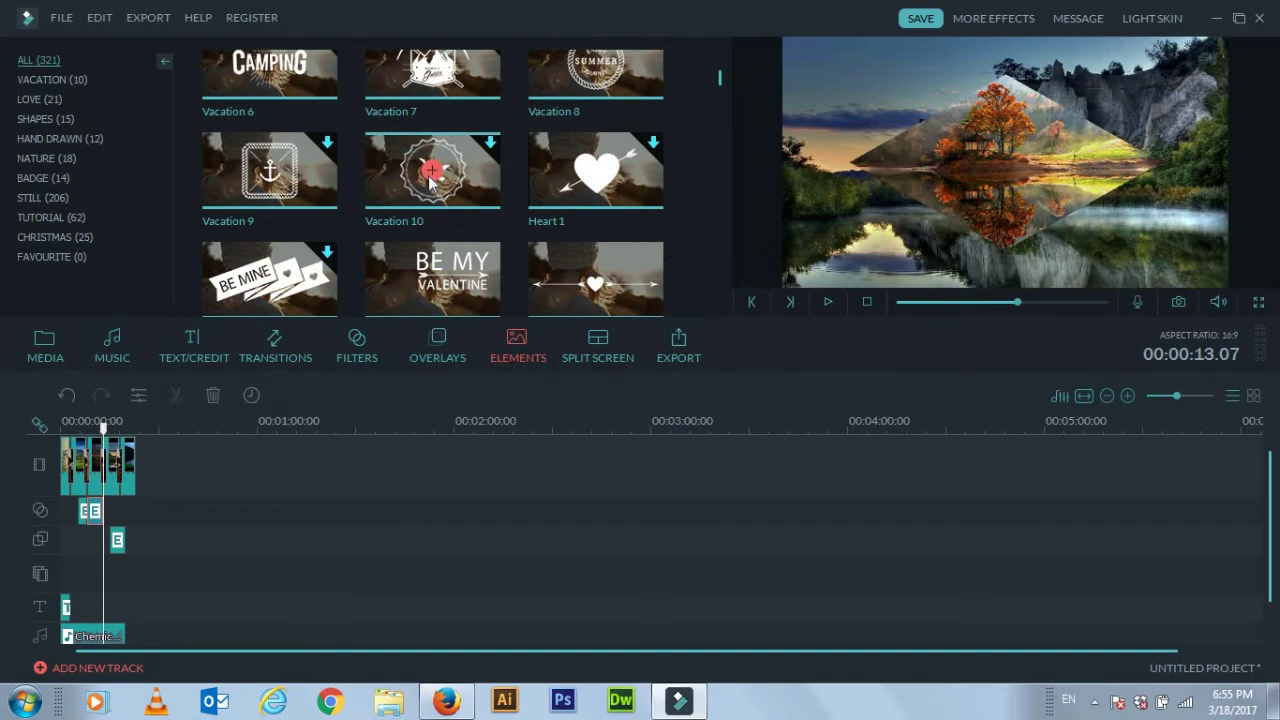
pyautogui.click(111, 489)
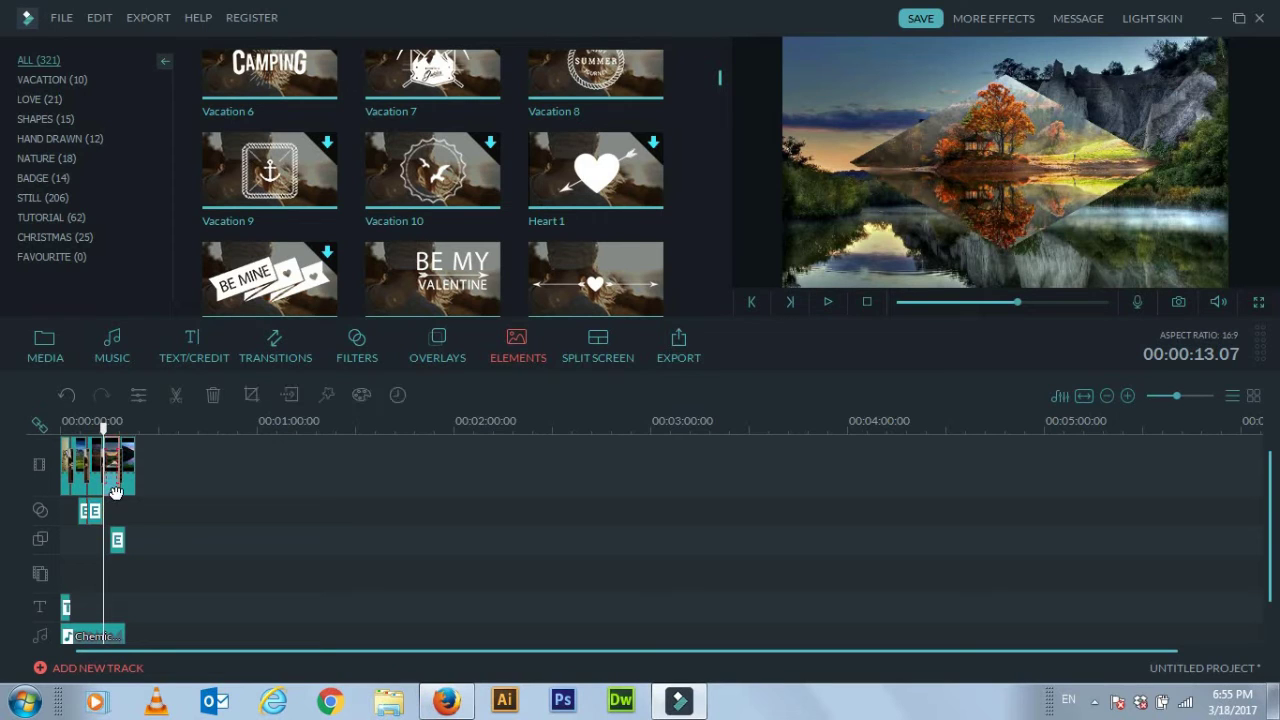
pyautogui.click(441, 178)
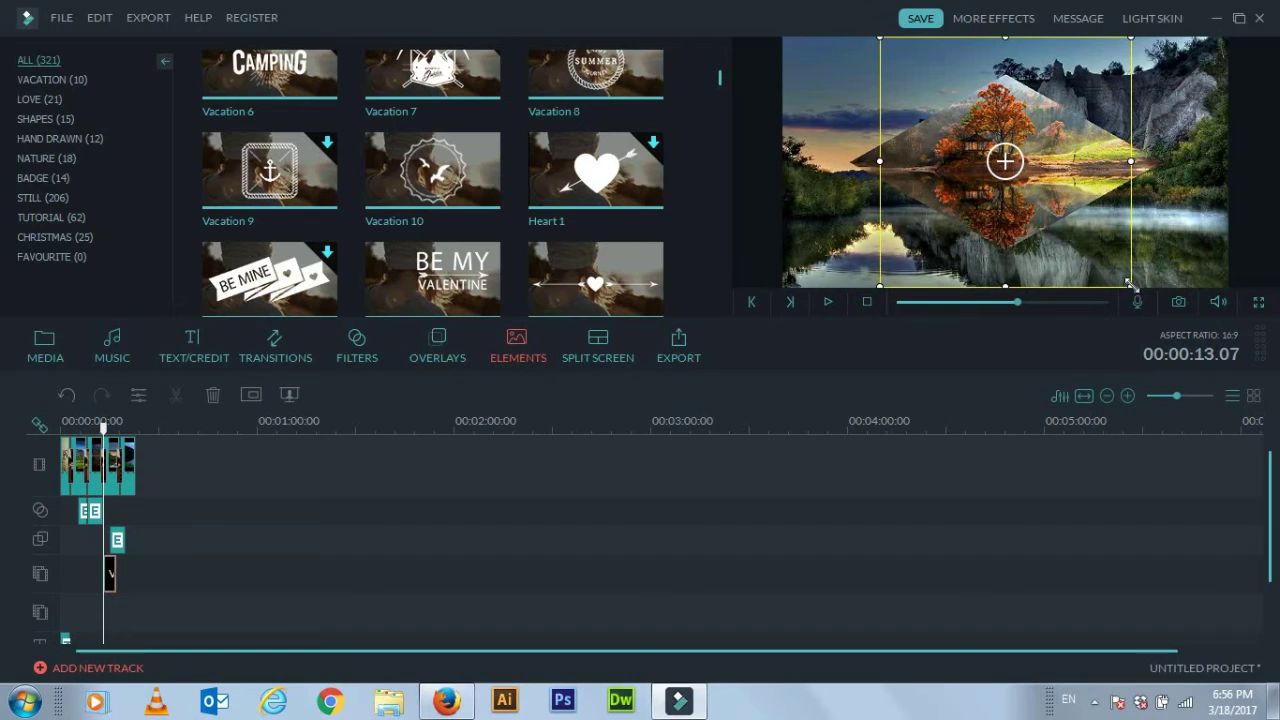
pyautogui.moveTo(1131, 285); pyautogui.dragTo(1060, 182)
pyautogui.moveTo(969, 126); pyautogui.dragTo(1002, 157)
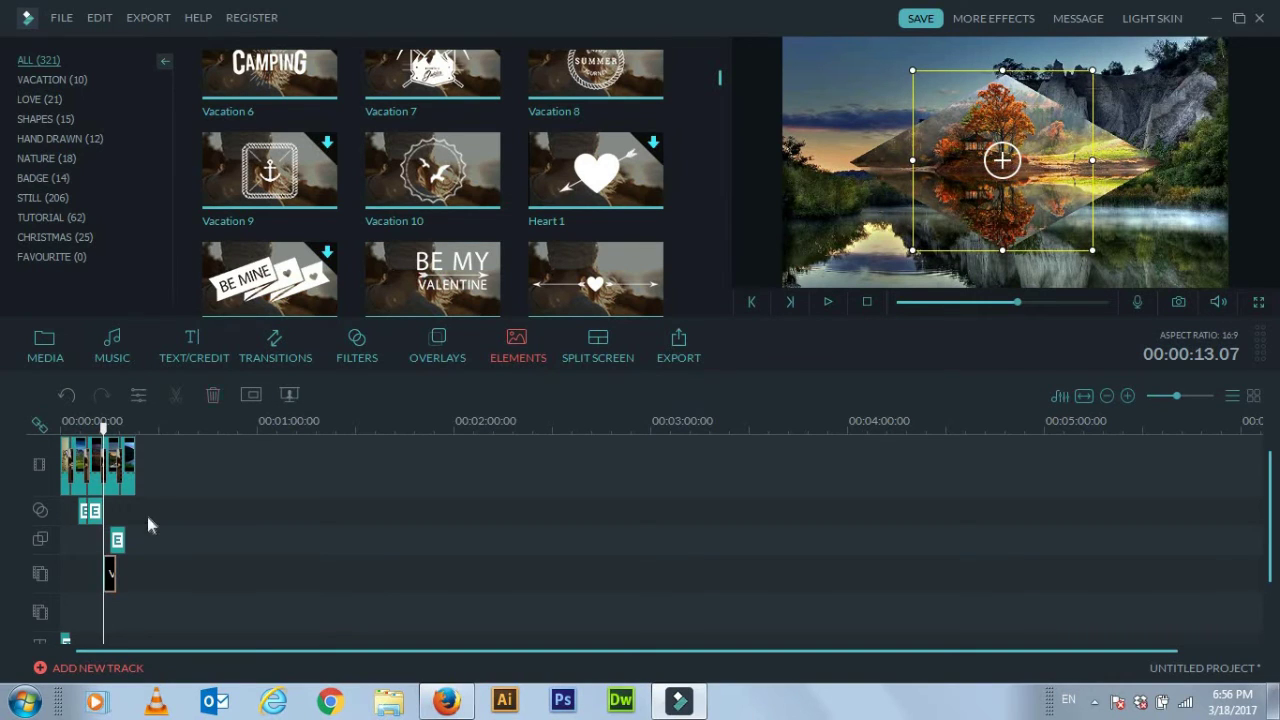
# Play the sequence from the second landscape image to preview the Vacation 10 element over the third
pyautogui.click(107, 427)
pyautogui.moveTo(108, 428); pyautogui.dragTo(90, 428)
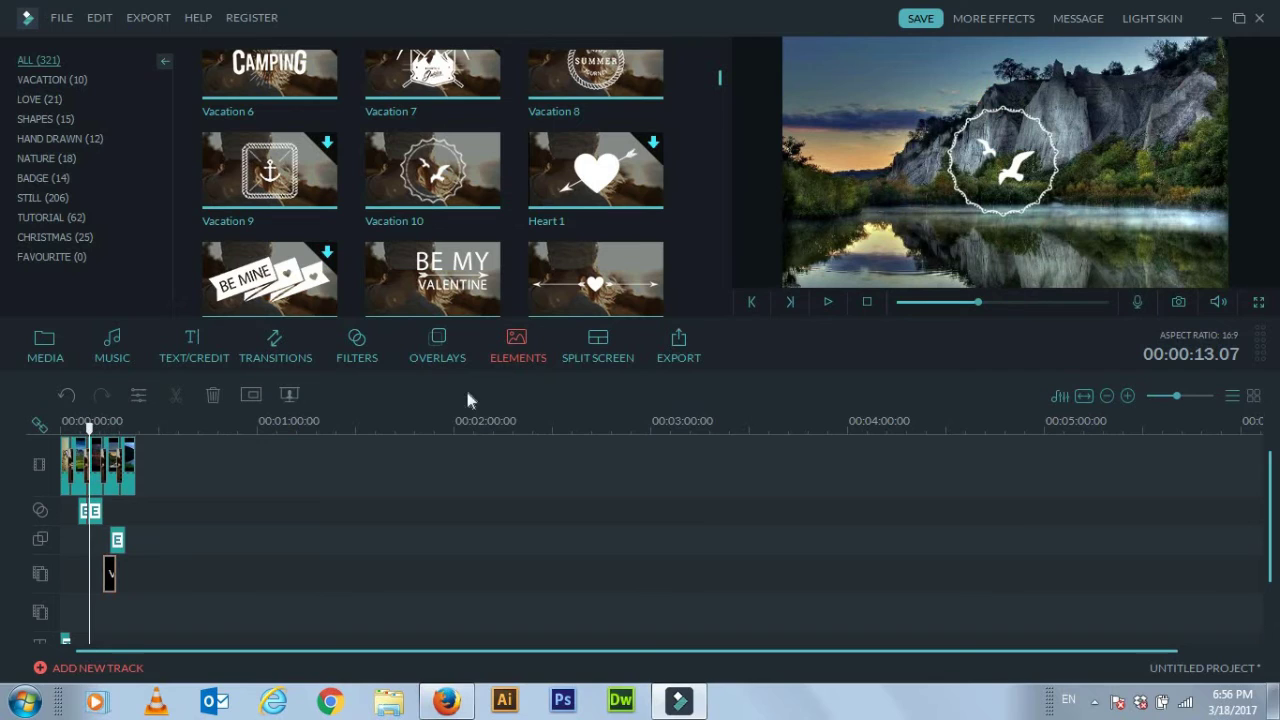
pyautogui.click(829, 302)
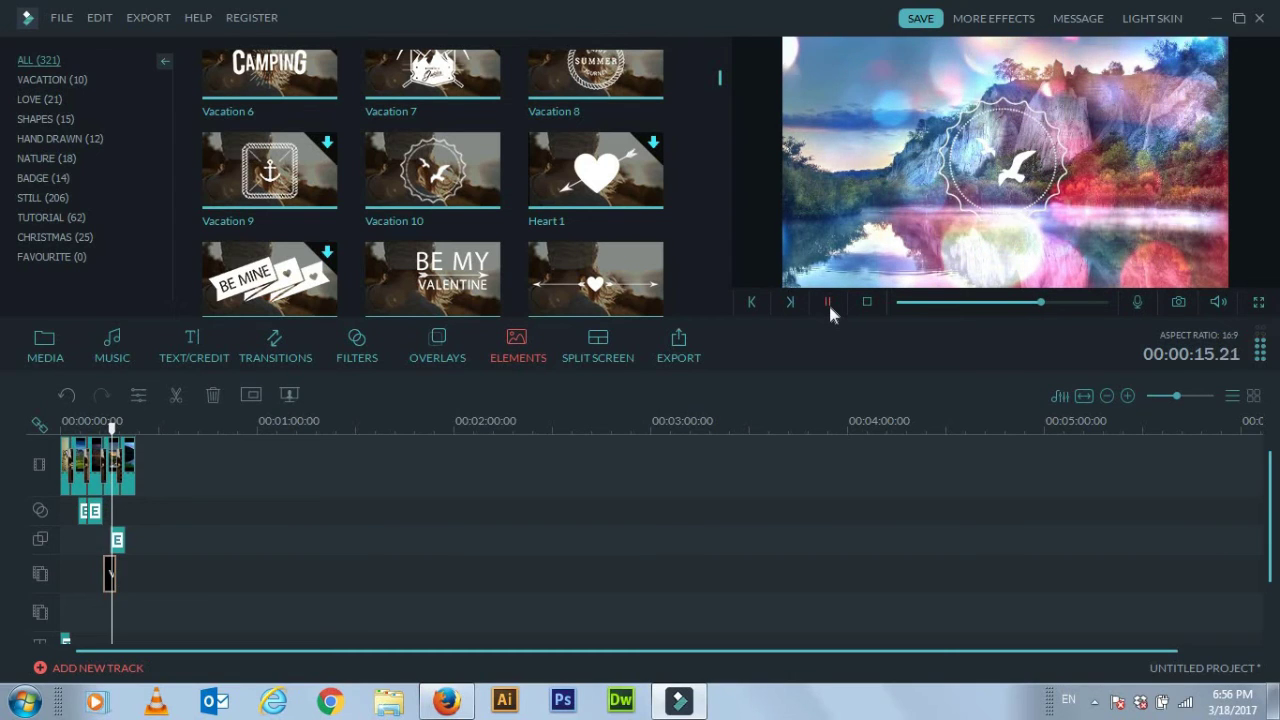
pyautogui.click(828, 301)
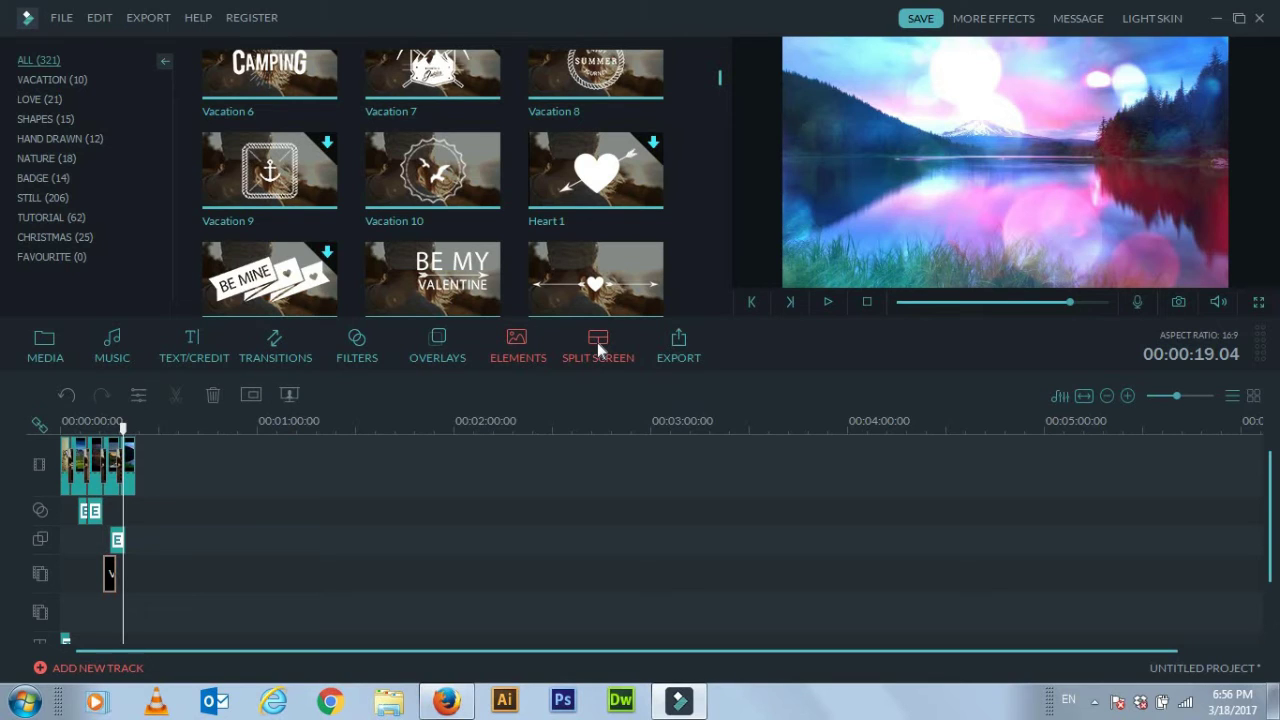
# Preview several split screen layouts and add the 2 Screen C layout to the timeline before the landscapes10 image
pyautogui.click(597, 342)
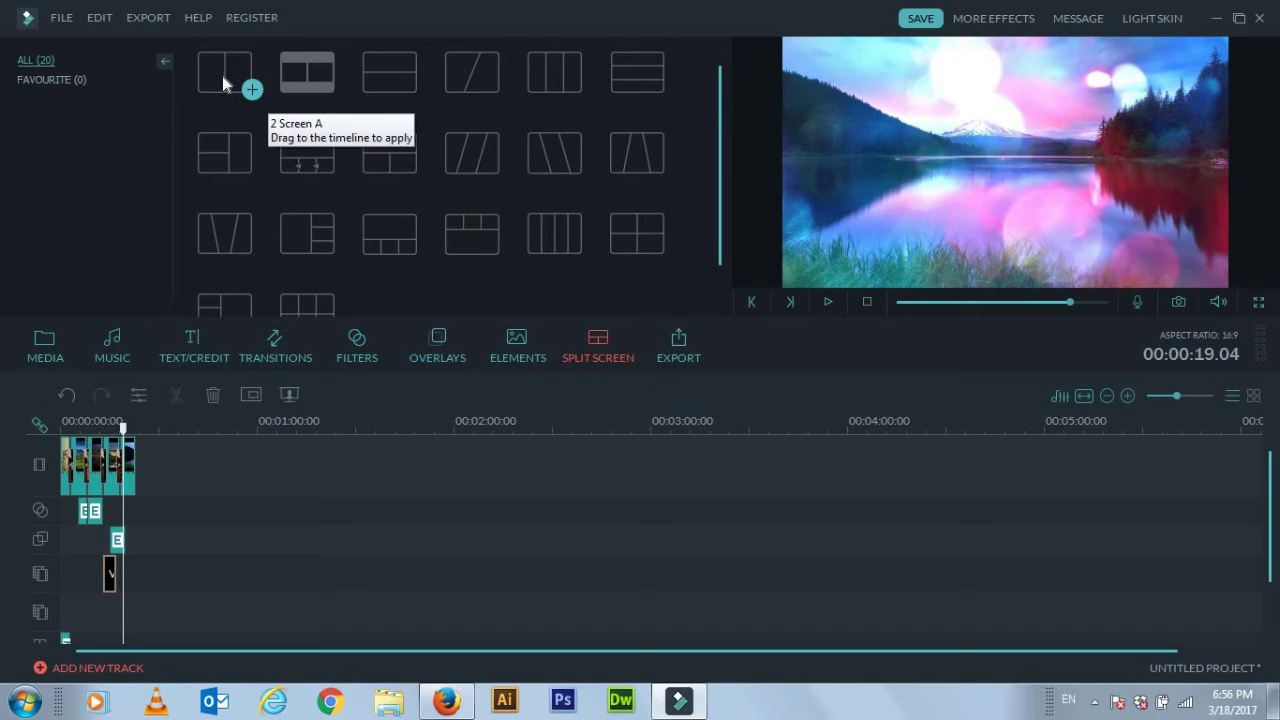
pyautogui.click(301, 78)
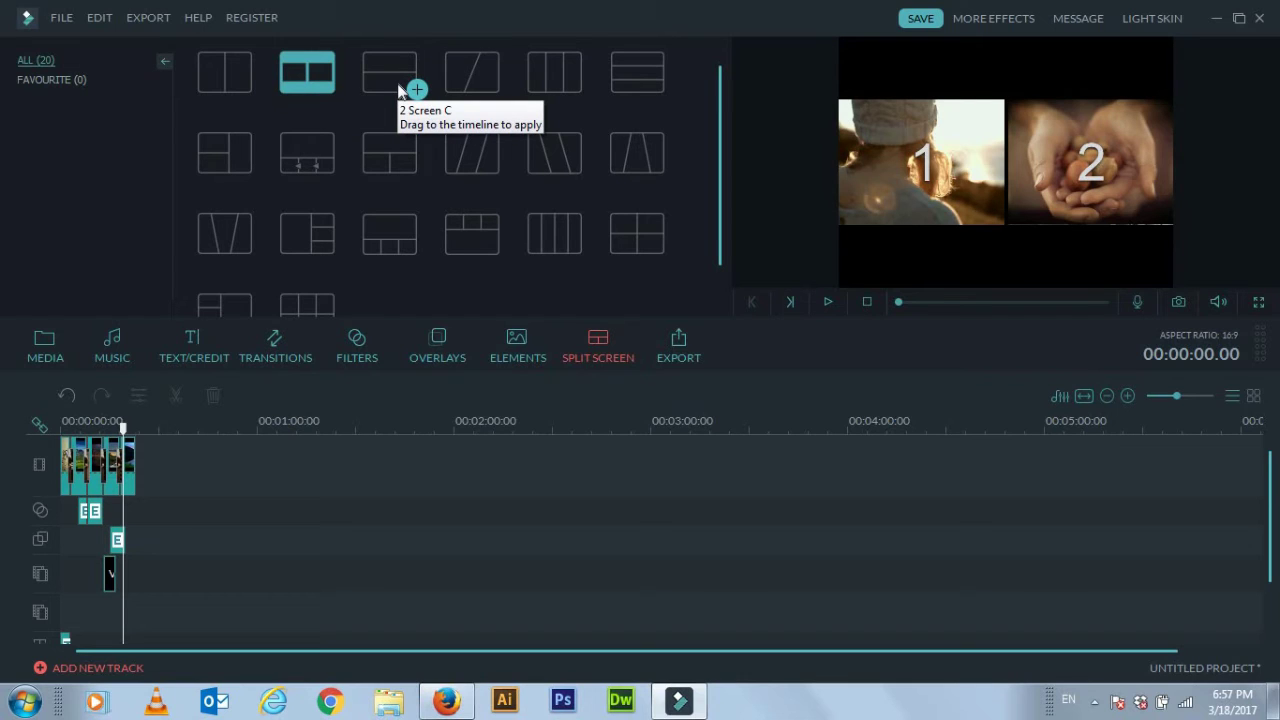
pyautogui.click(476, 82)
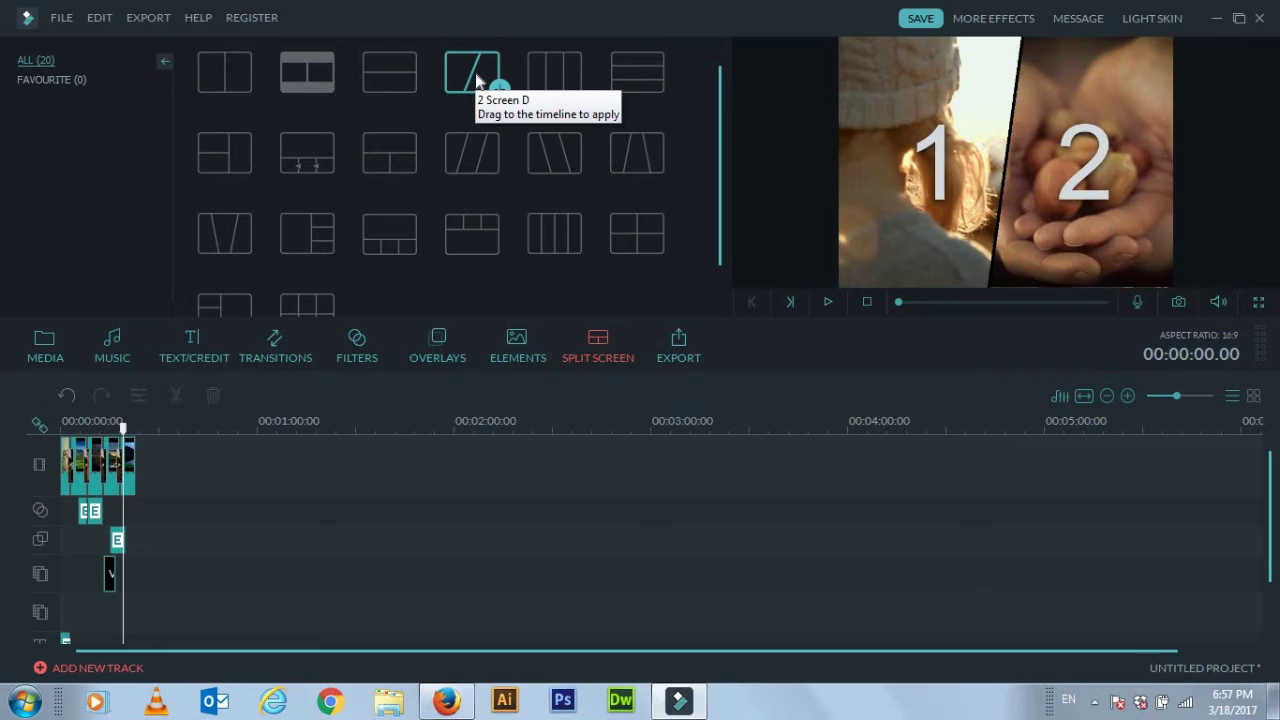
pyautogui.click(549, 79)
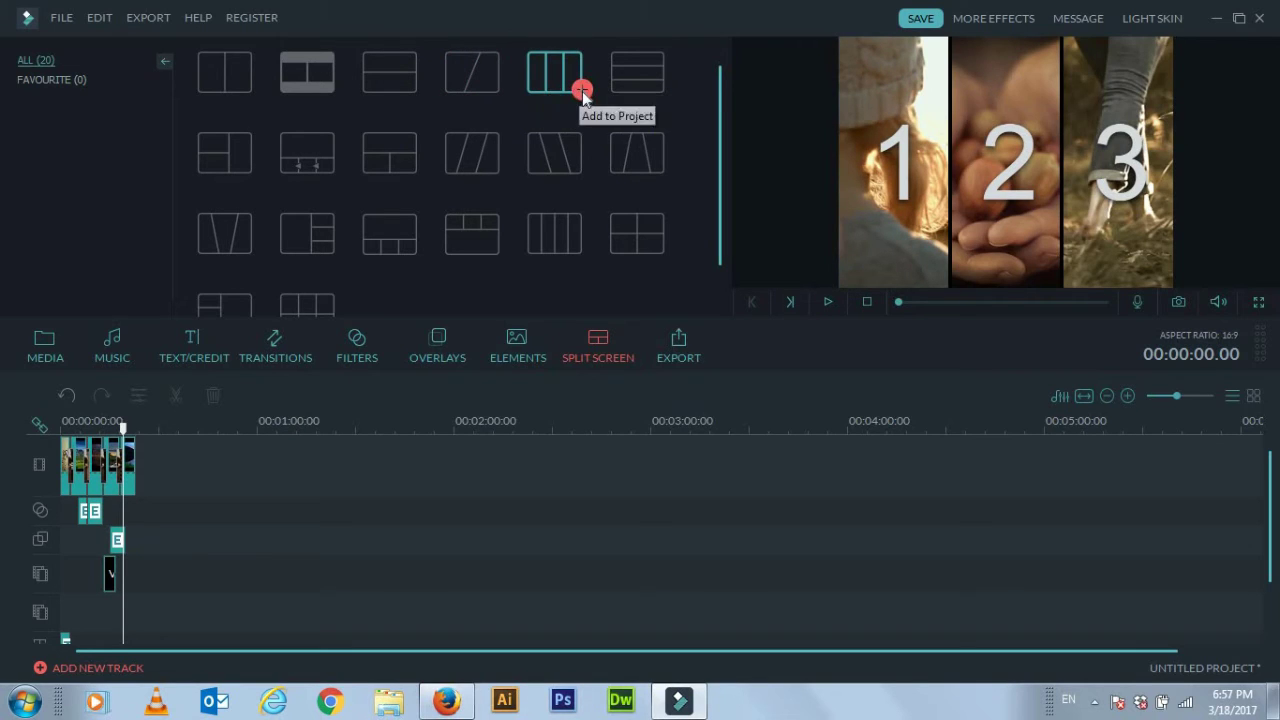
pyautogui.click(116, 494)
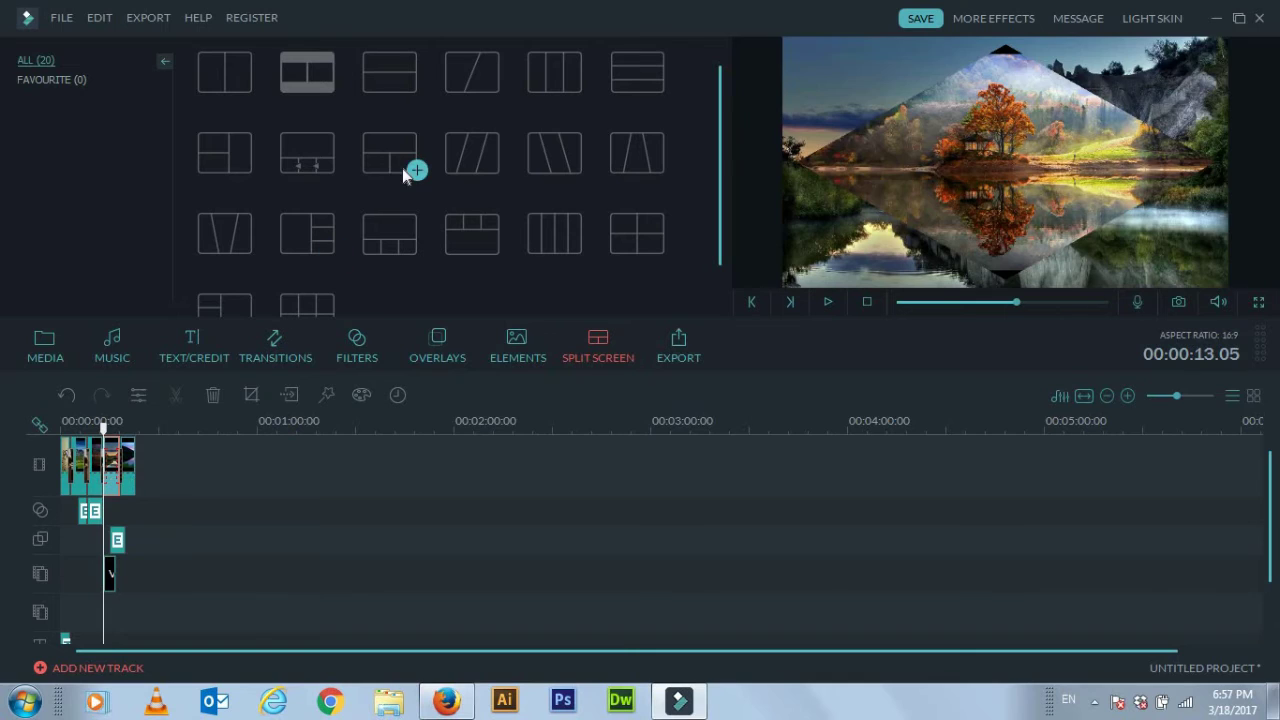
pyautogui.click(400, 84)
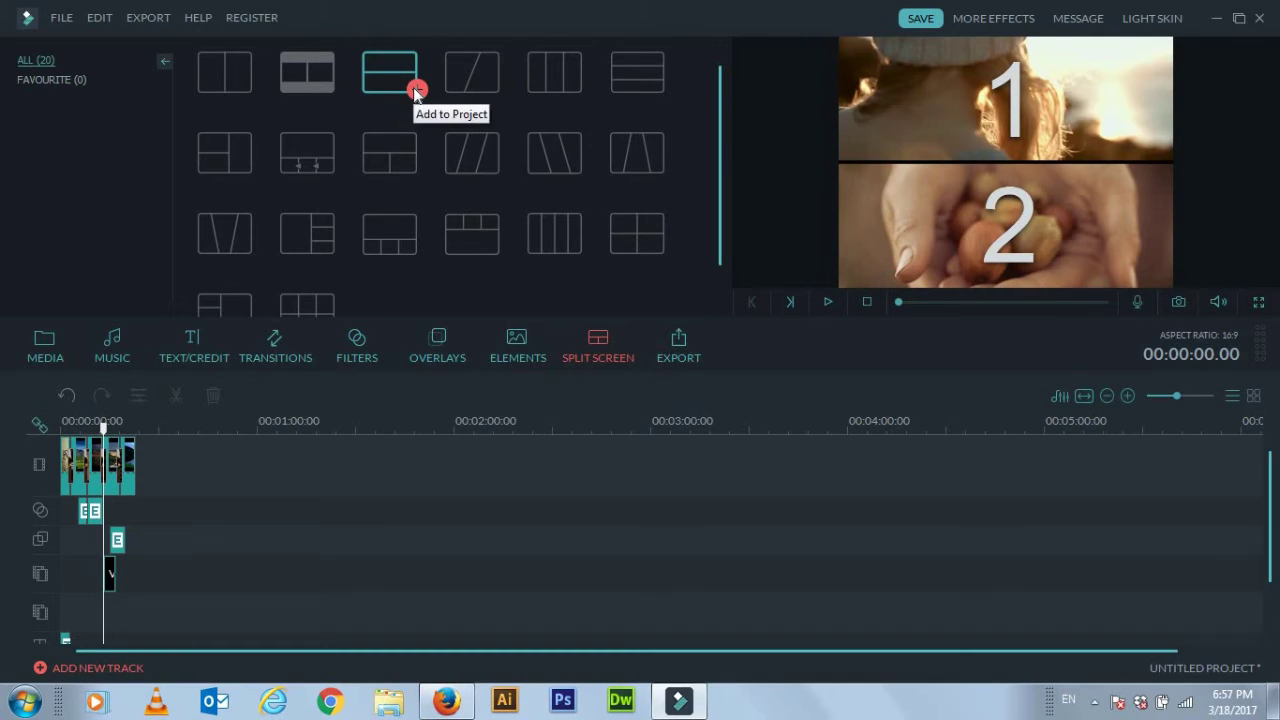
pyautogui.click(101, 487)
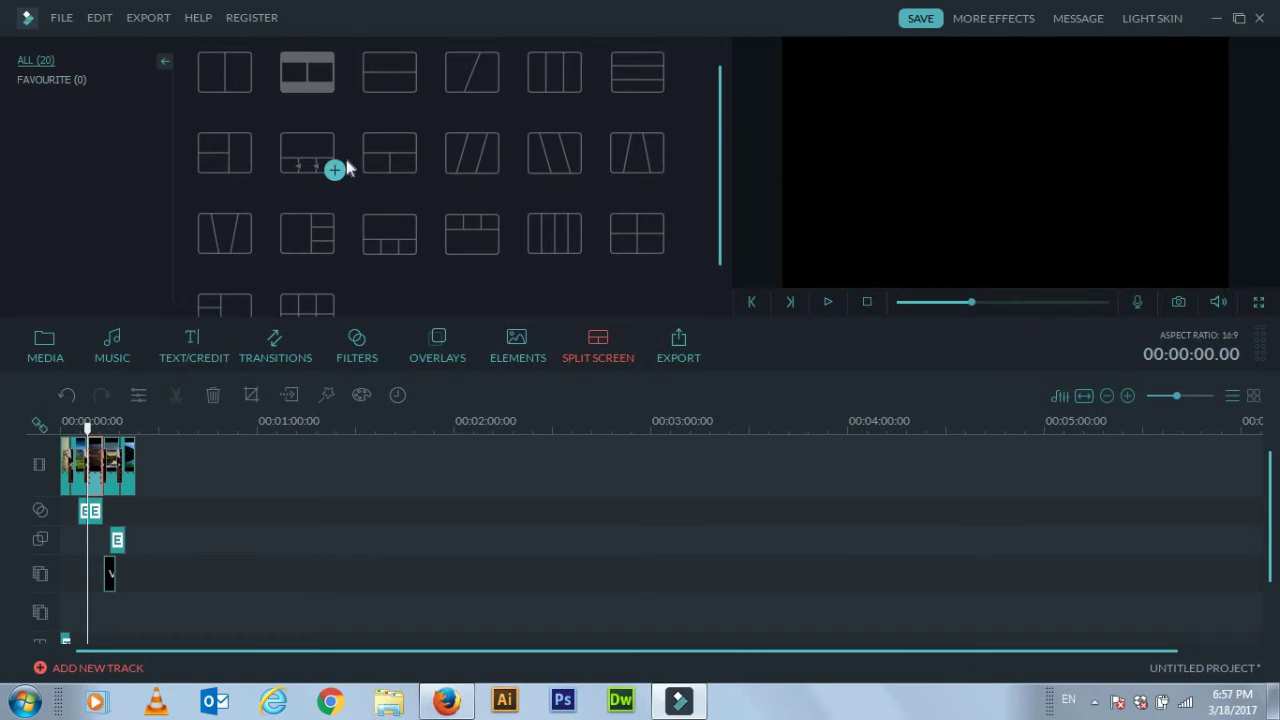
pyautogui.click(417, 90)
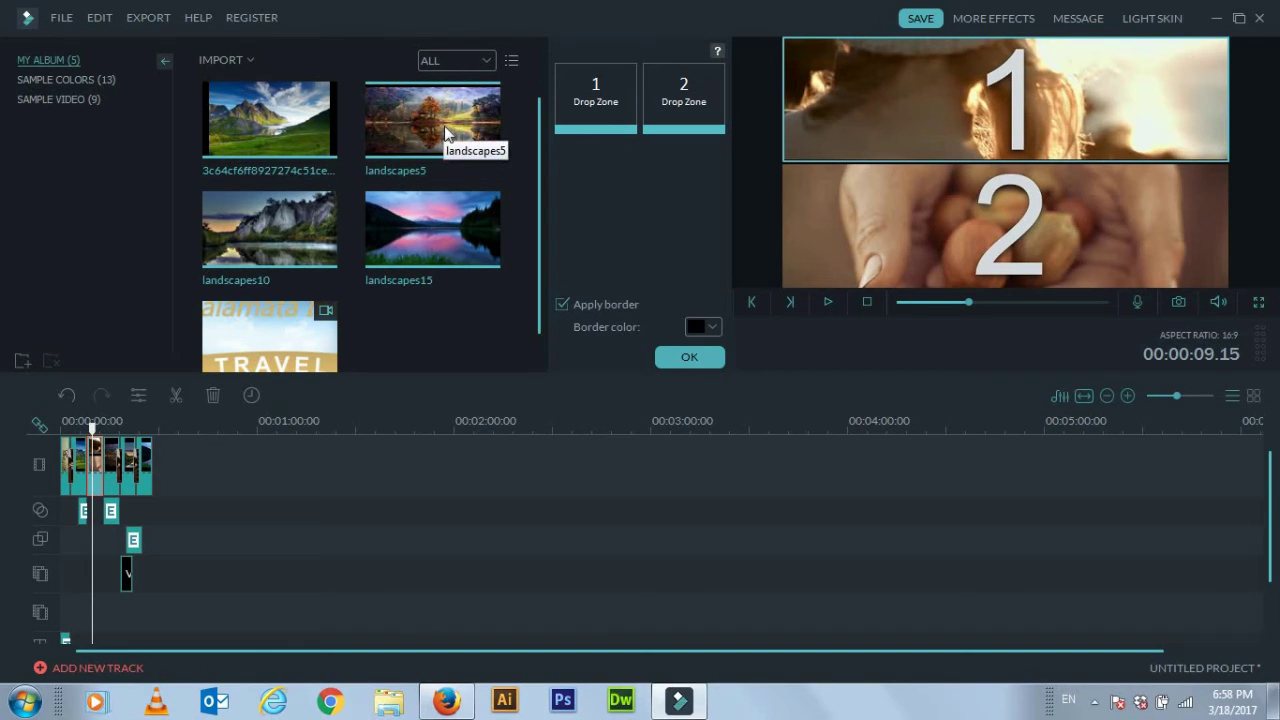
# Fill split screen zone 1 with landscapes5 and zone 2 with landscapes15, and apply the layout
pyautogui.moveTo(425, 130); pyautogui.dragTo(586, 89)
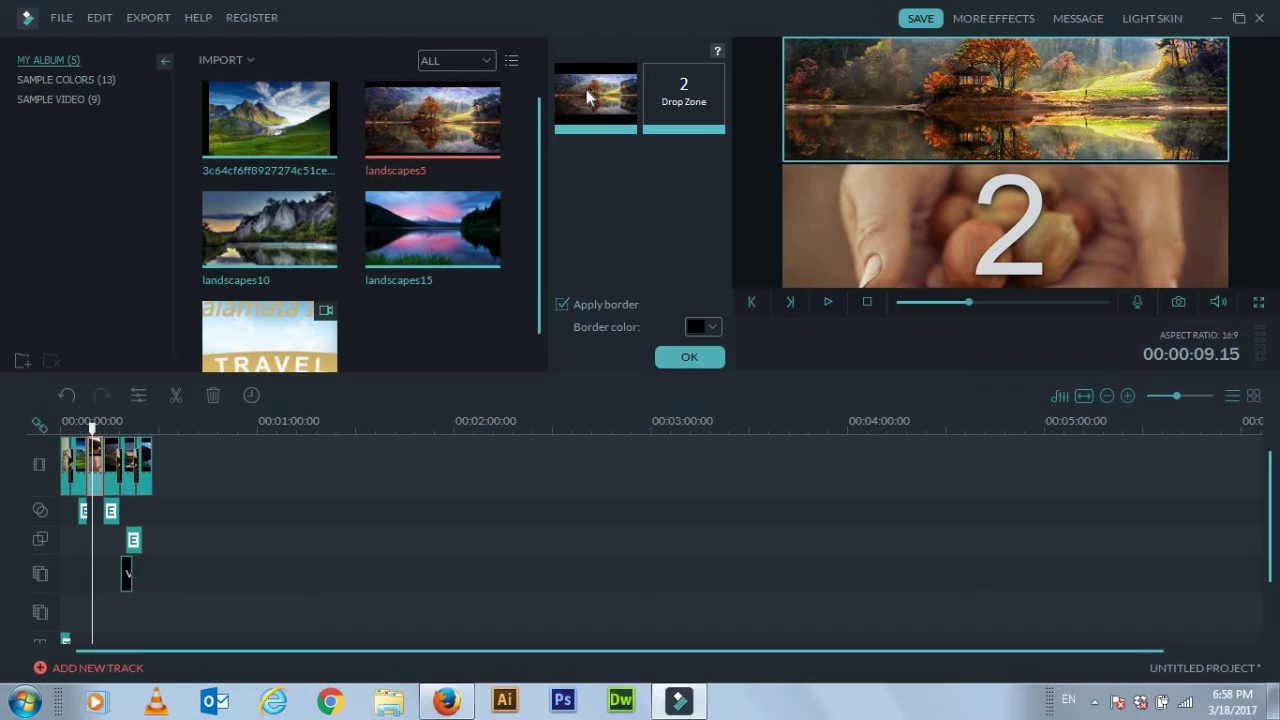
pyautogui.click(433, 229)
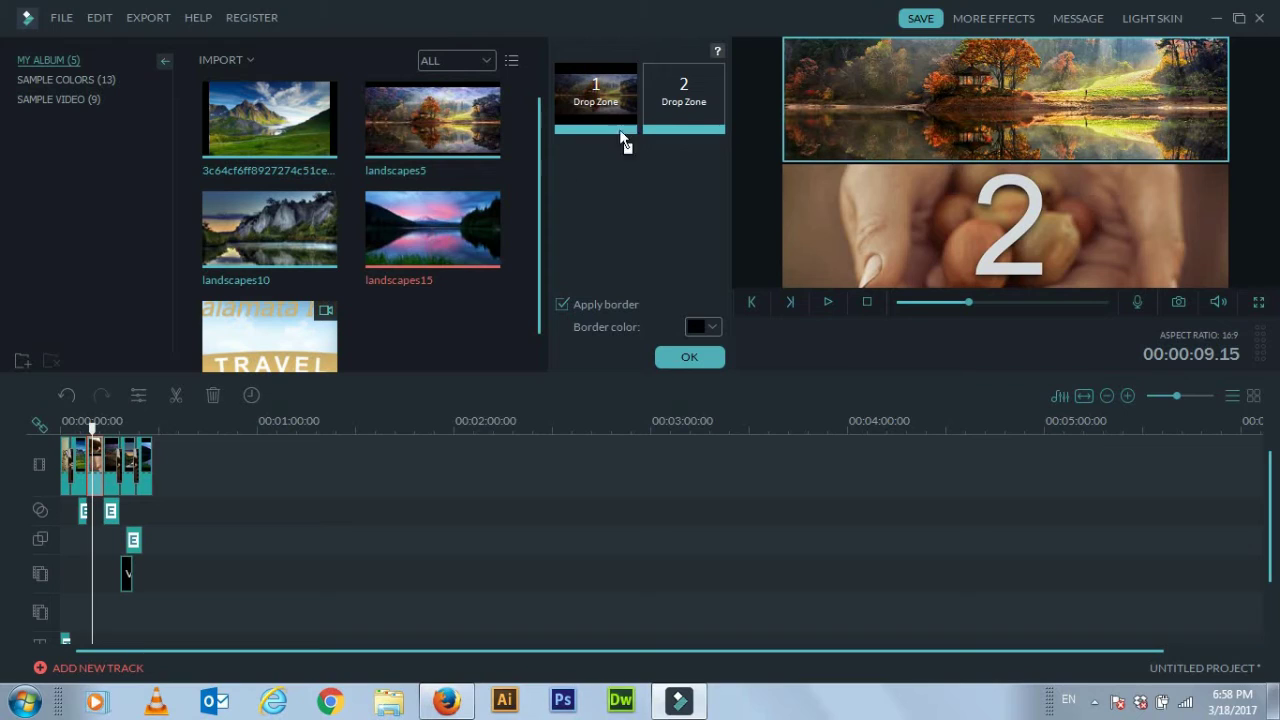
pyautogui.click(677, 106)
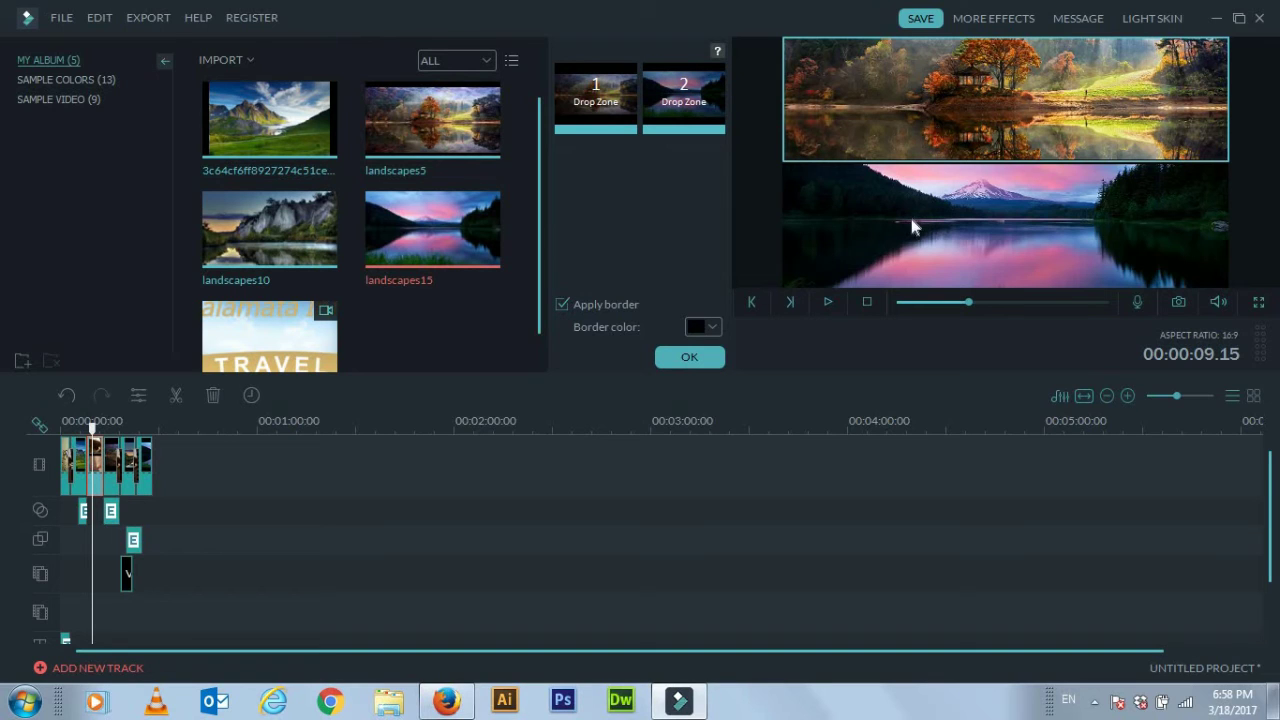
pyautogui.click(689, 358)
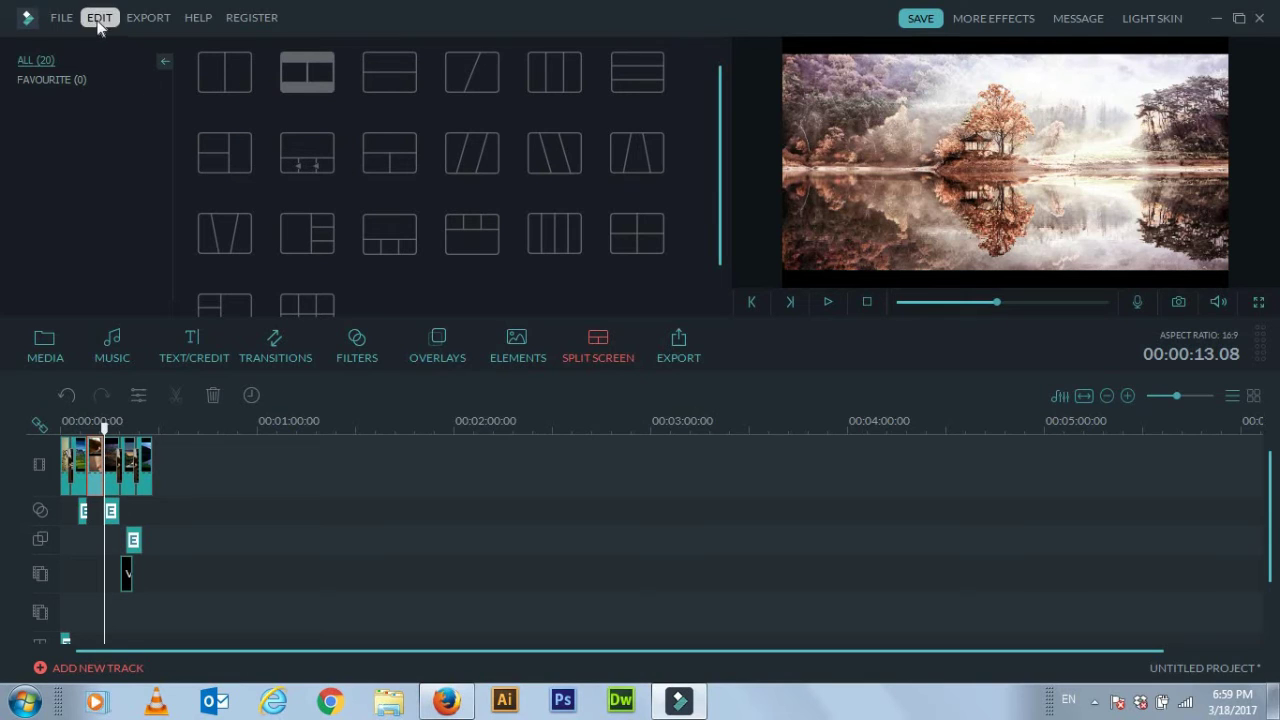
pyautogui.click(57, 19)
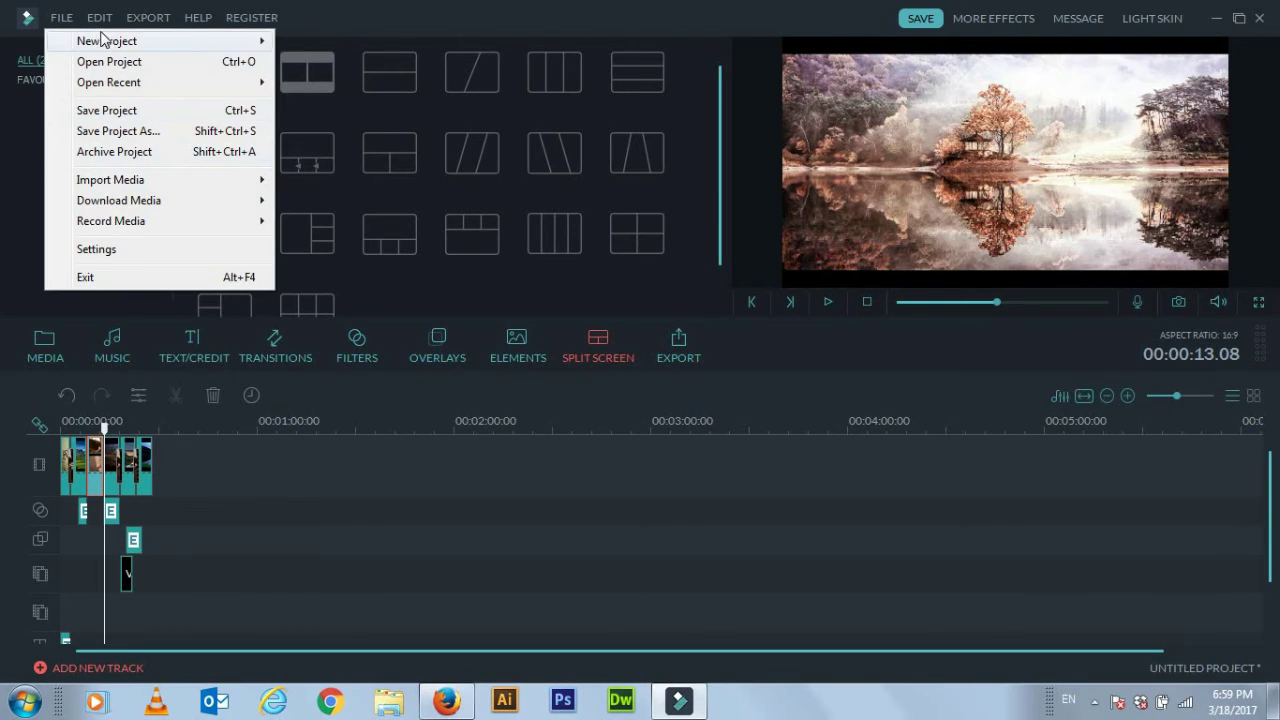
pyautogui.click(96, 20)
pyautogui.click(96, 20)
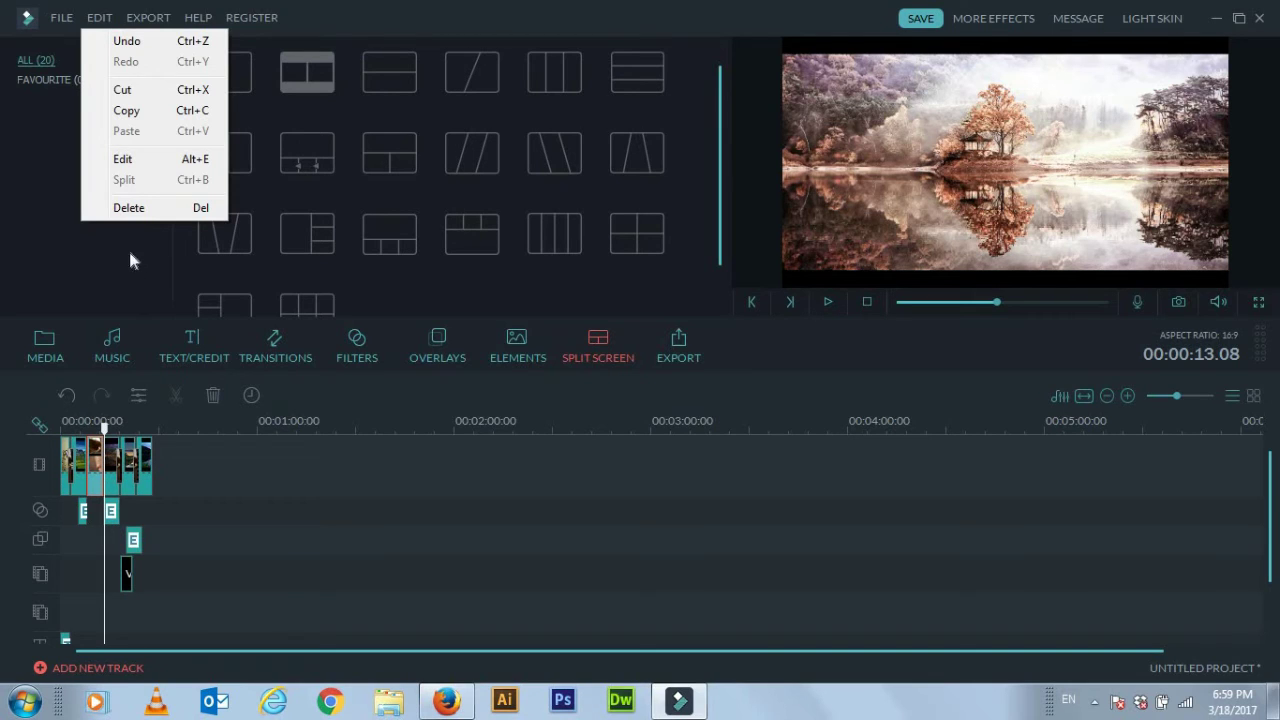
pyautogui.moveTo(148, 20)
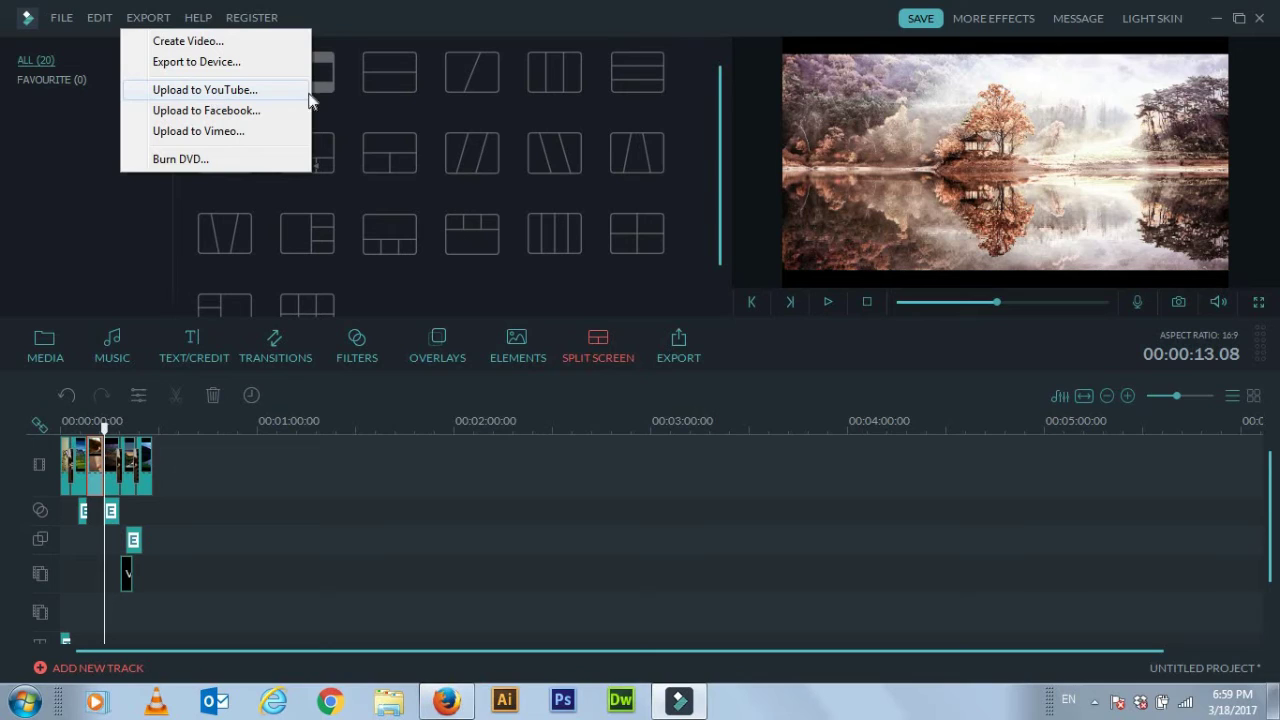
pyautogui.click(733, 350)
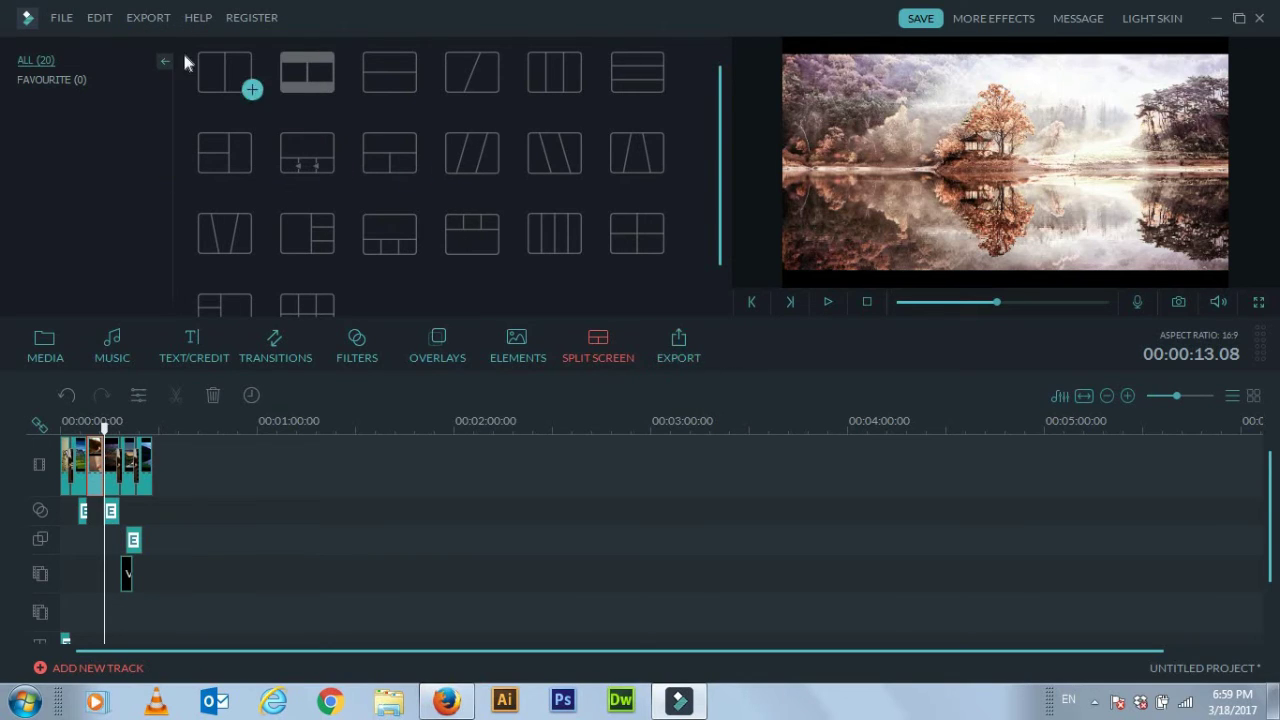
pyautogui.click(190, 18)
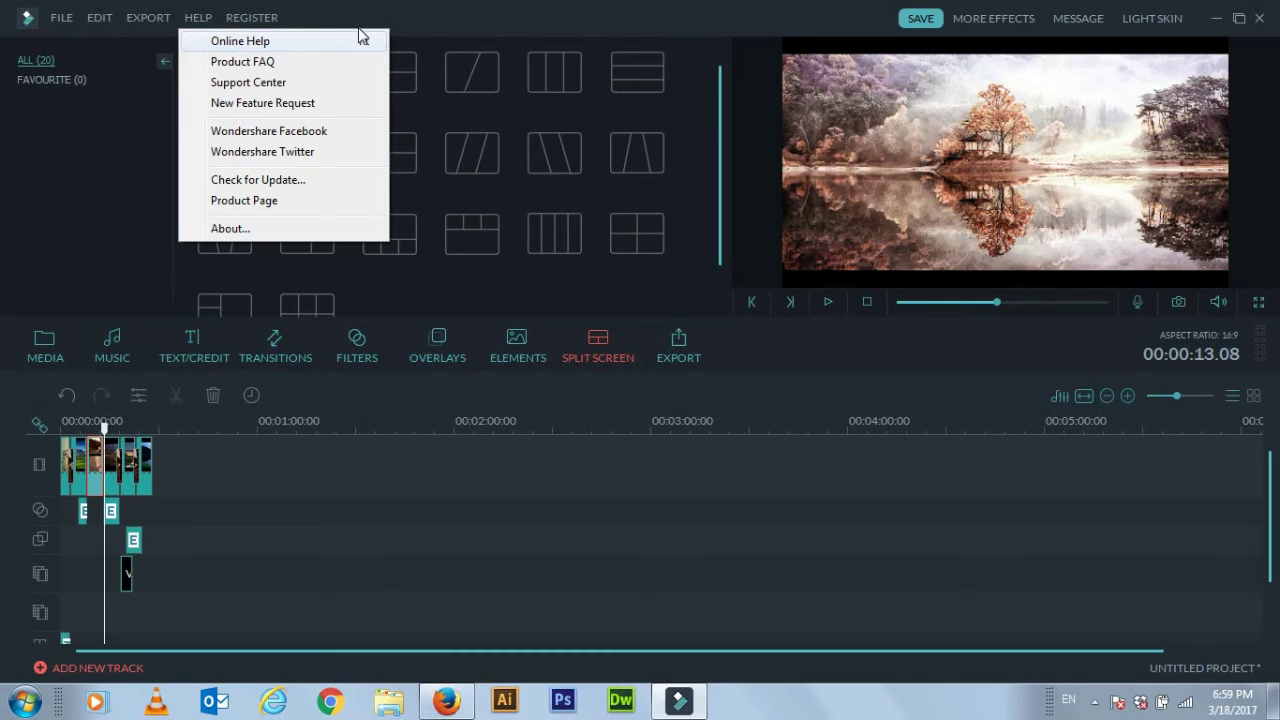
pyautogui.click(421, 15)
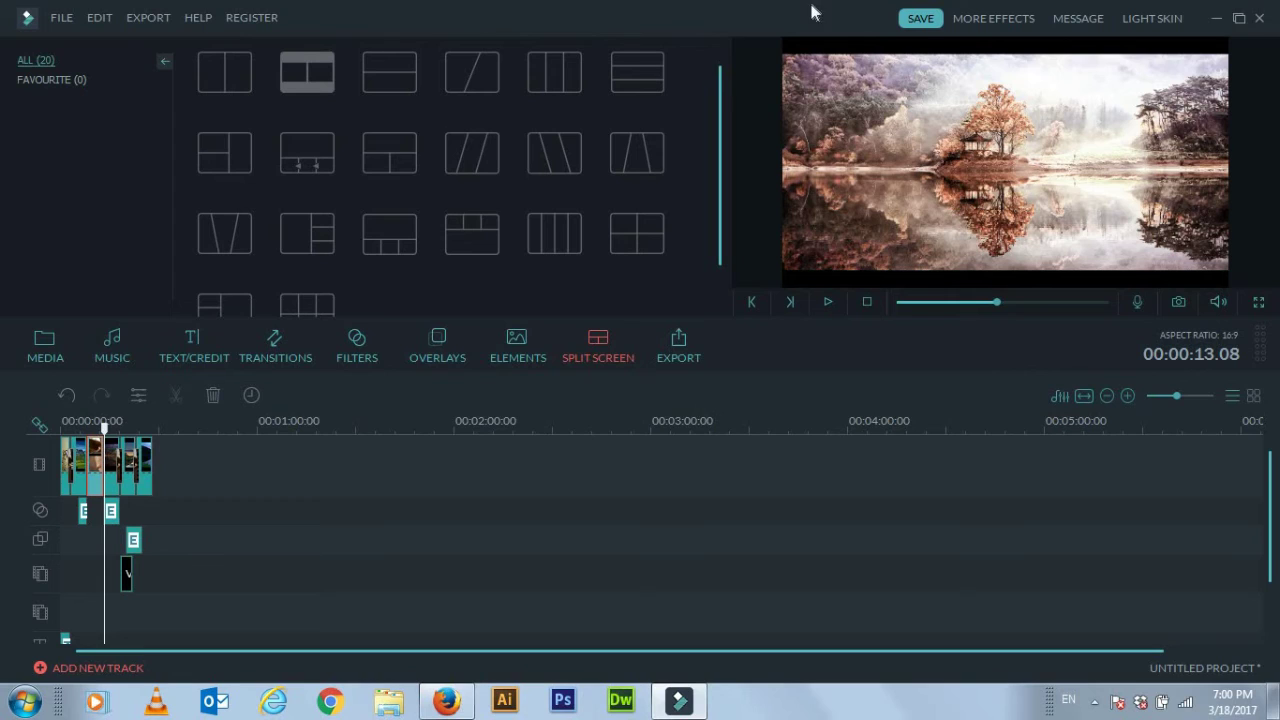
# Save the project to the Desktop as TEST
pyautogui.click(918, 20)
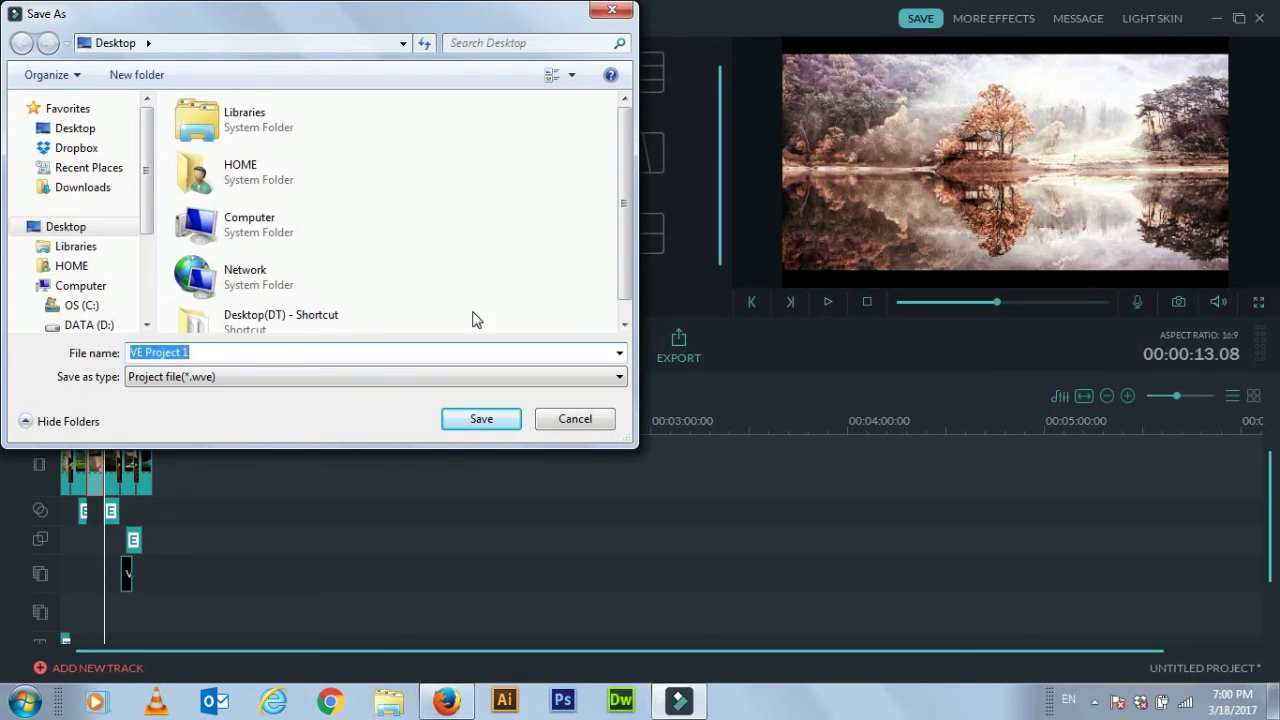
pyautogui.write('TEST')
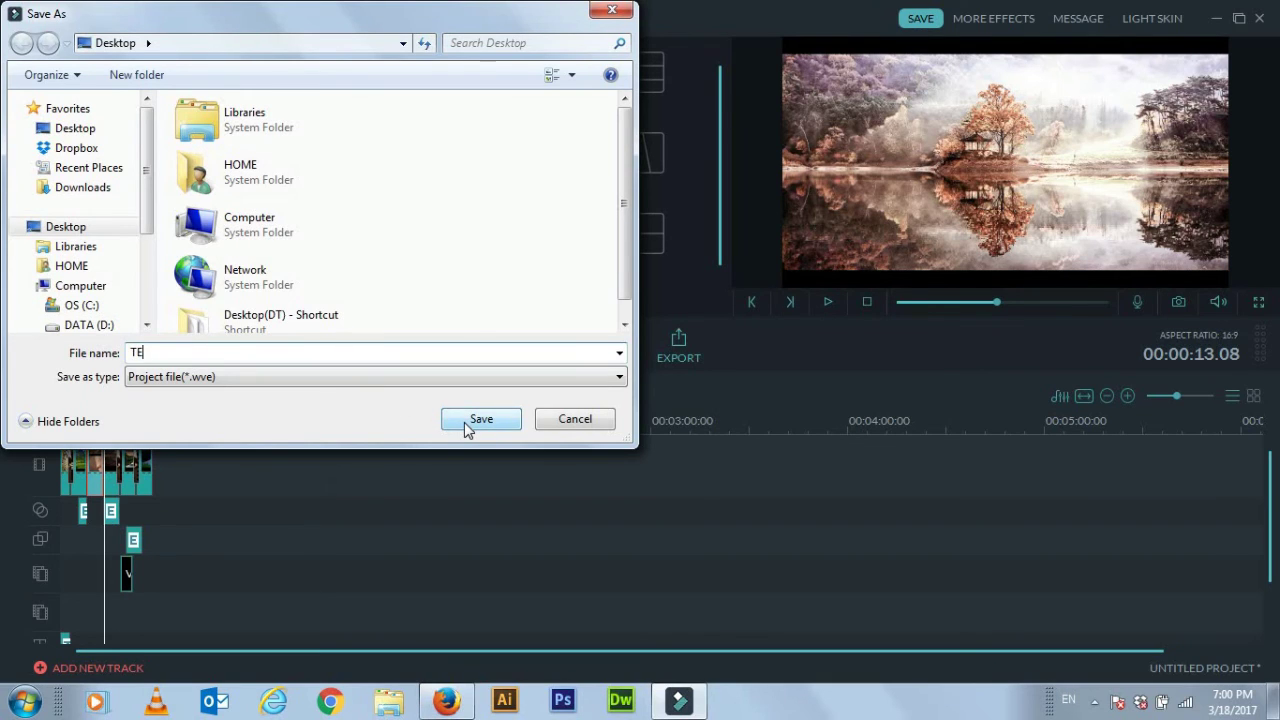
pyautogui.click(483, 420)
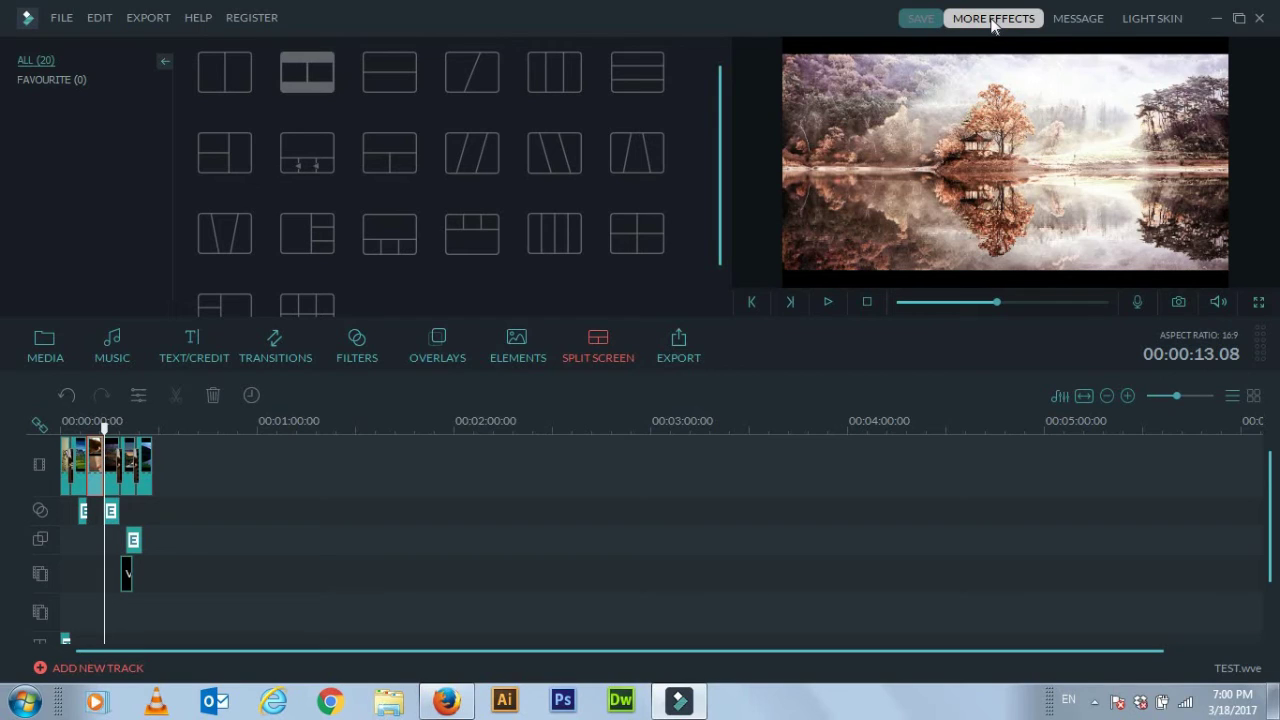
# Read the free effects packs and Filmora 8.1 announcements in the Message Center, and close it
pyautogui.click(1066, 27)
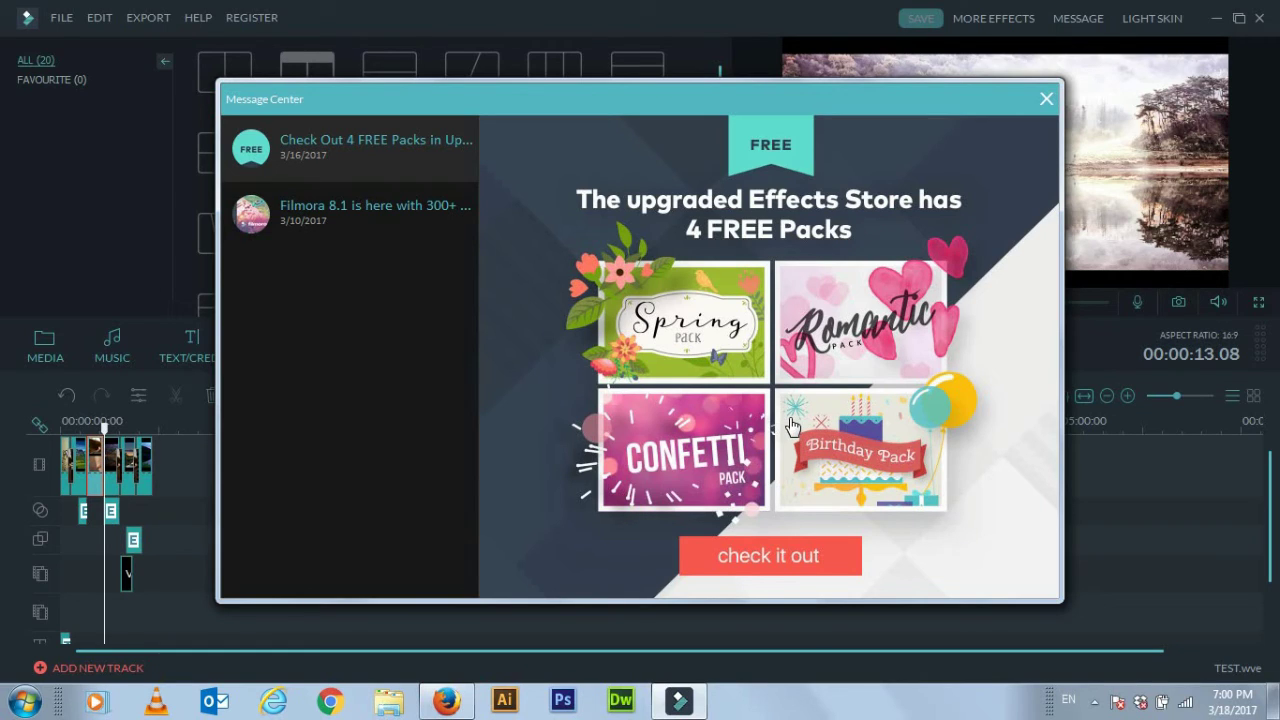
pyautogui.click(381, 210)
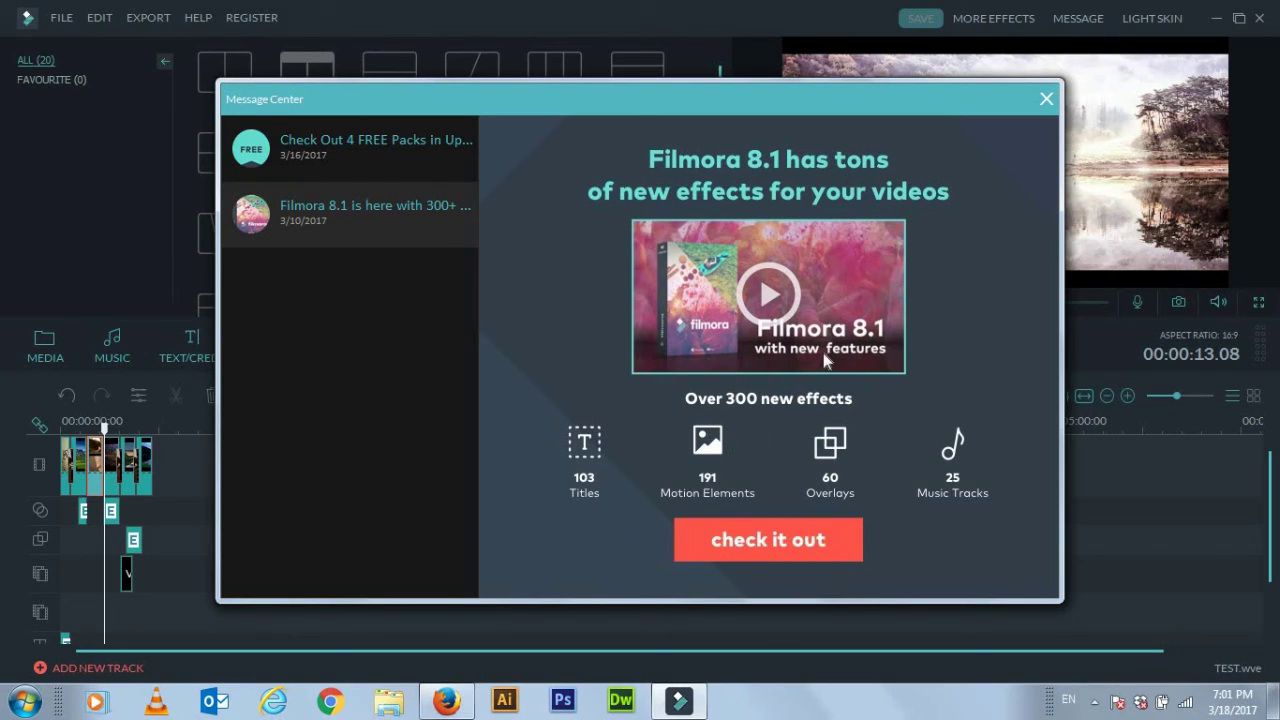
pyautogui.click(1045, 98)
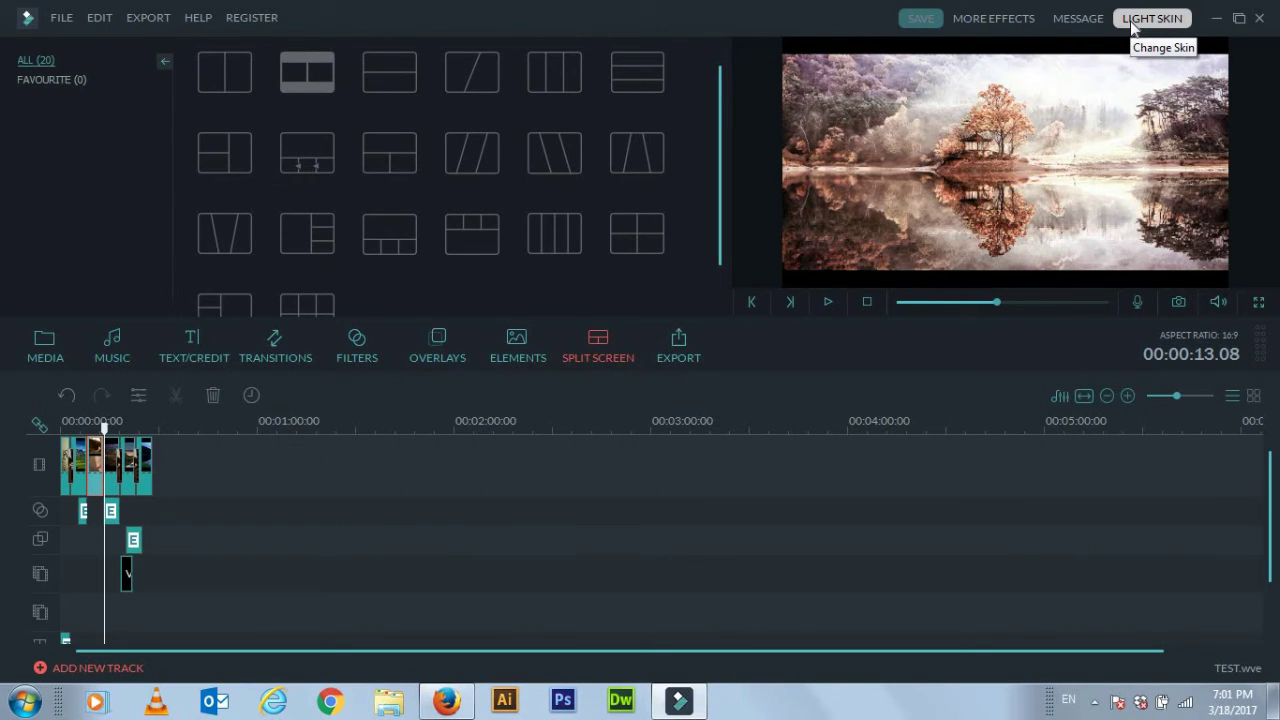
# Switch the interface to the light skin and back to the dark skin
pyautogui.click(1133, 27)
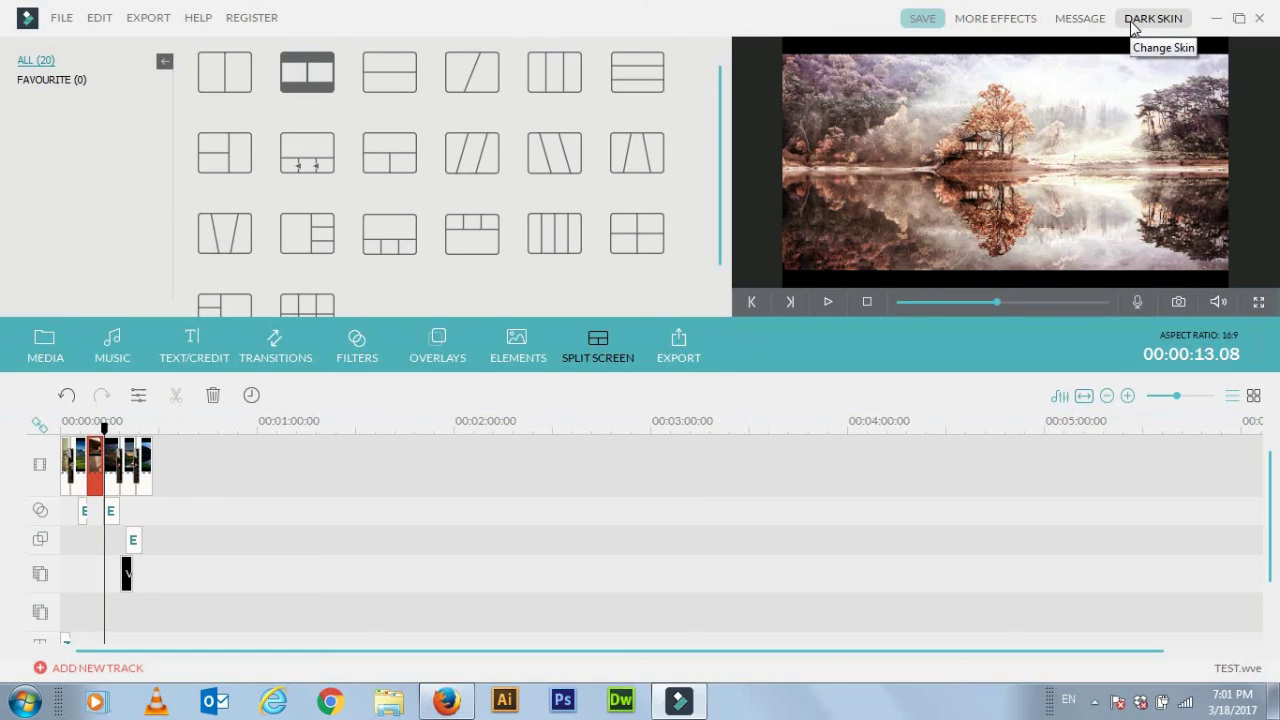
pyautogui.click(1133, 27)
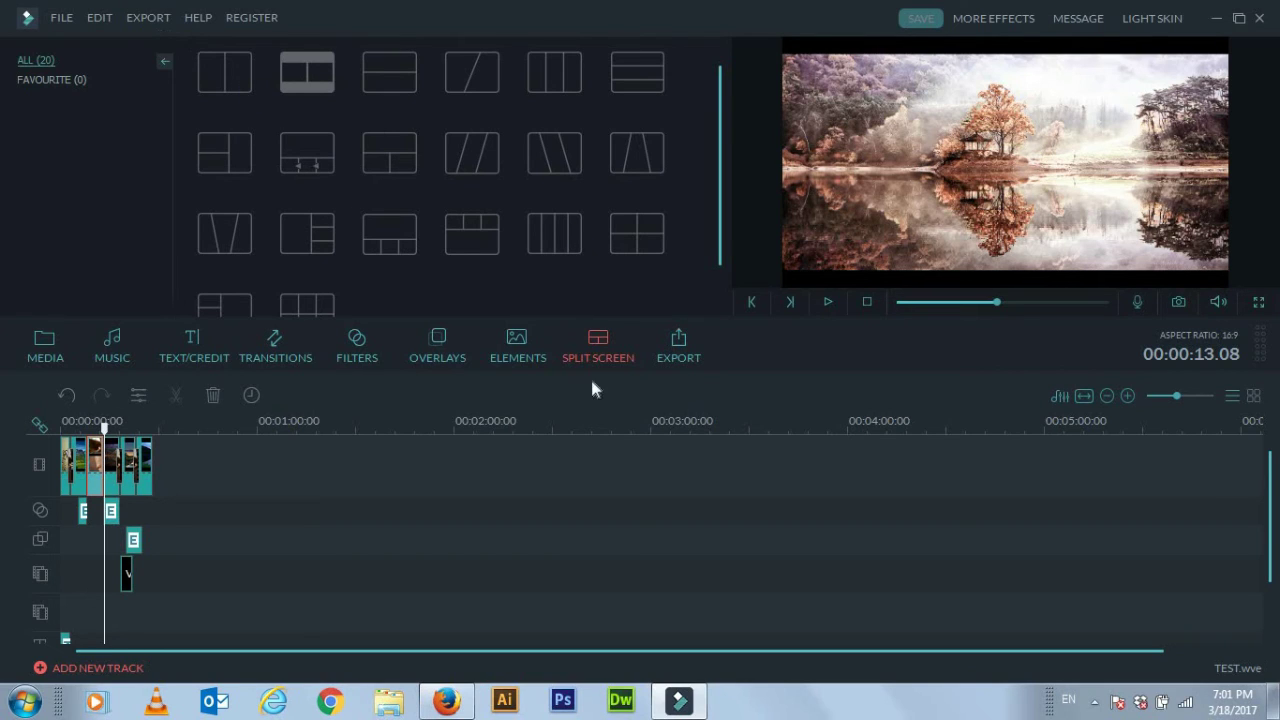
# Open the export settings and examine the format, device, YouTube and DVD output options
pyautogui.click(680, 350)
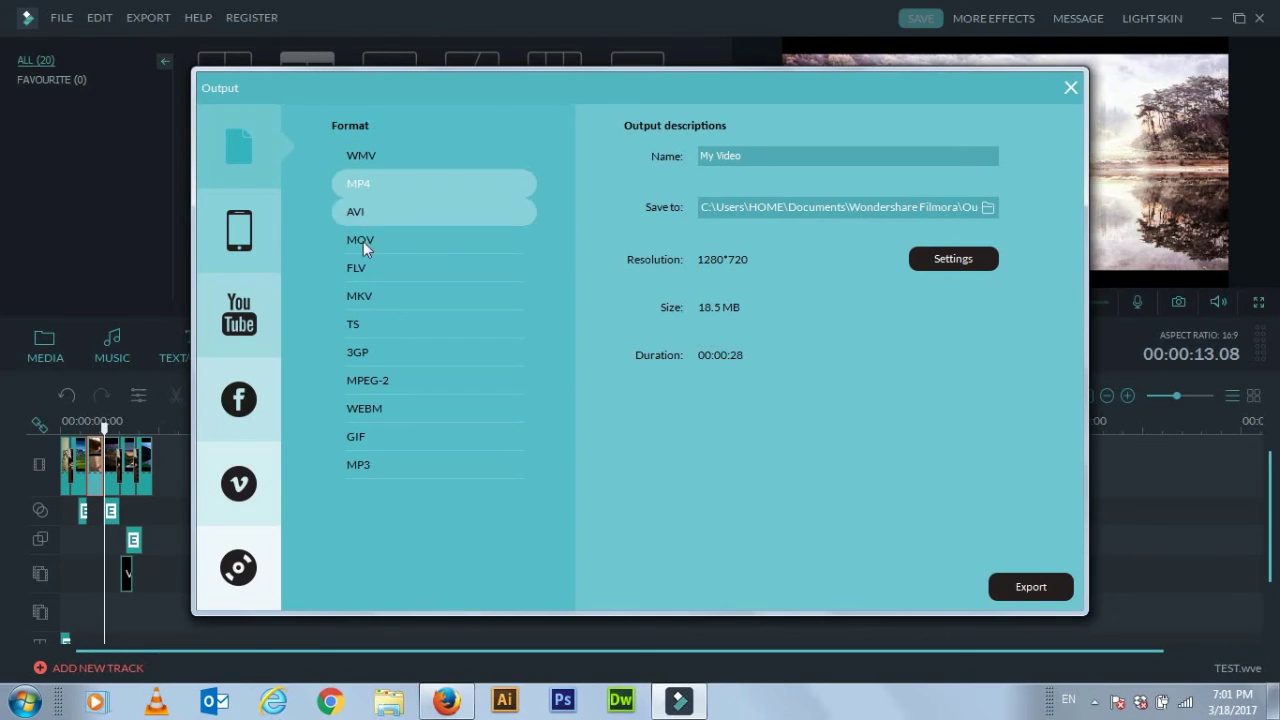
pyautogui.click(262, 230)
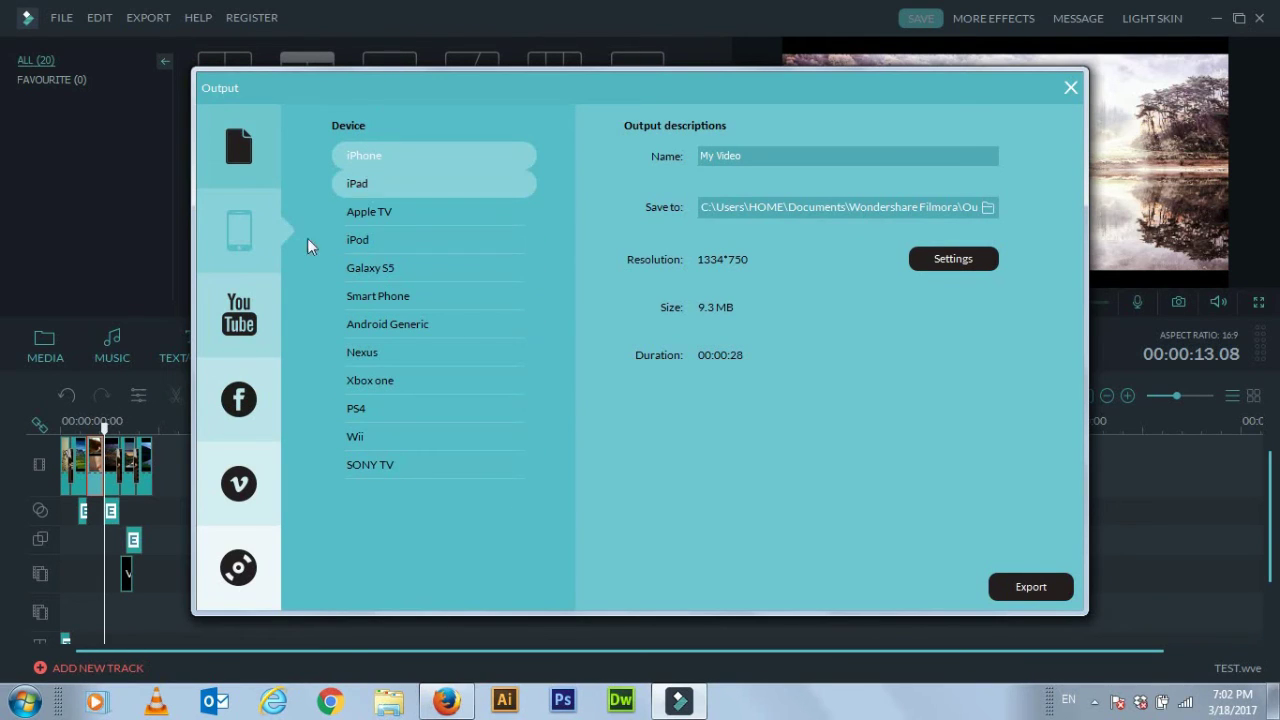
pyautogui.click(257, 311)
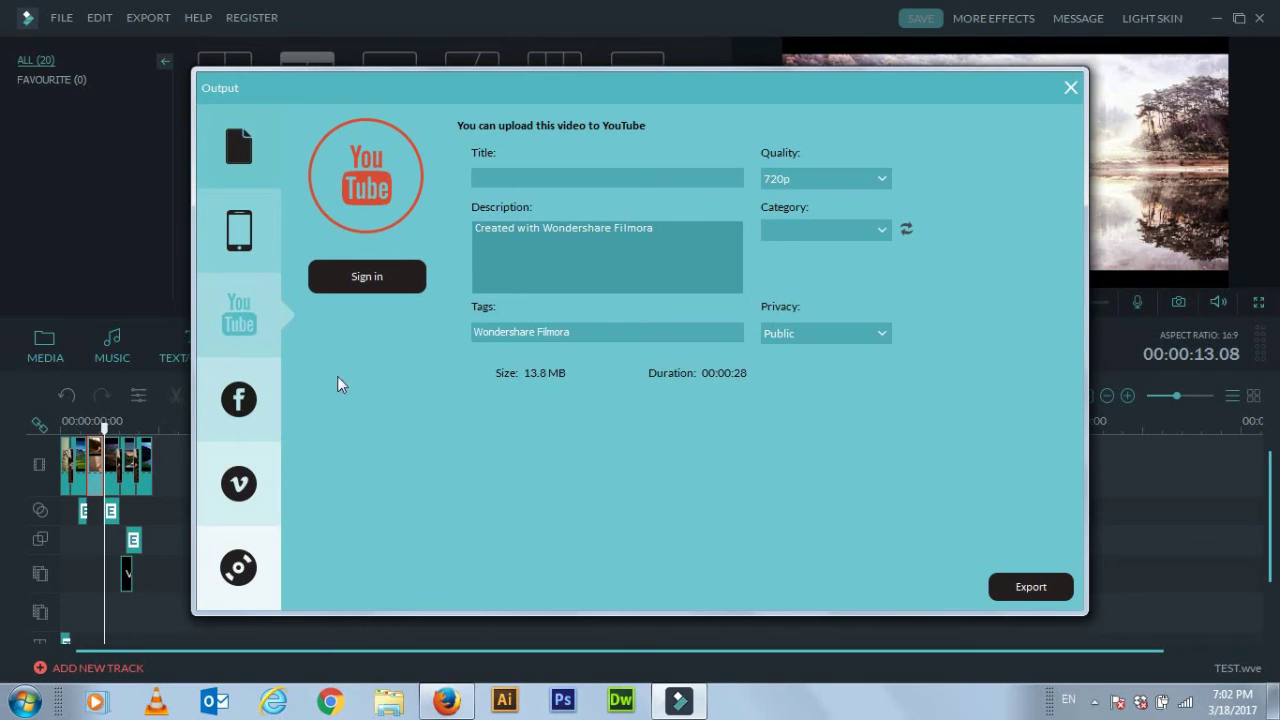
pyautogui.click(262, 578)
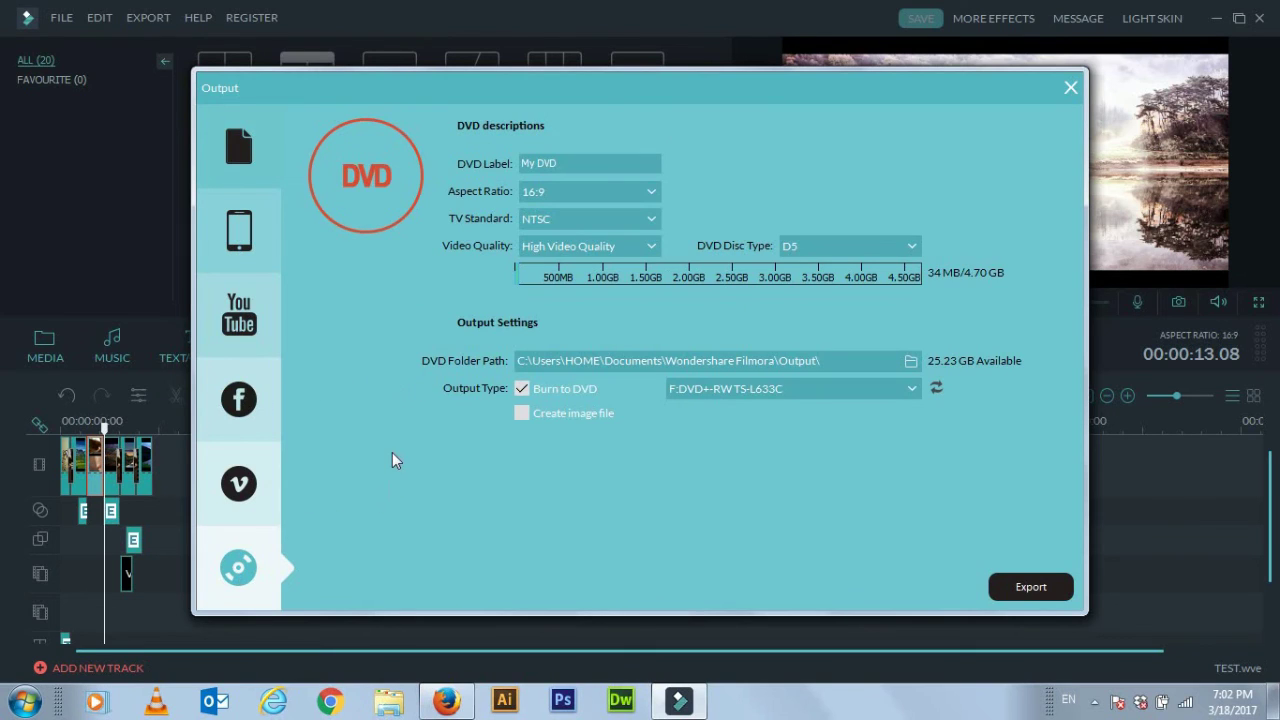
# Export the sequence as an MP4 file named My Video, and show the finished file in its output folder
pyautogui.click(240, 150)
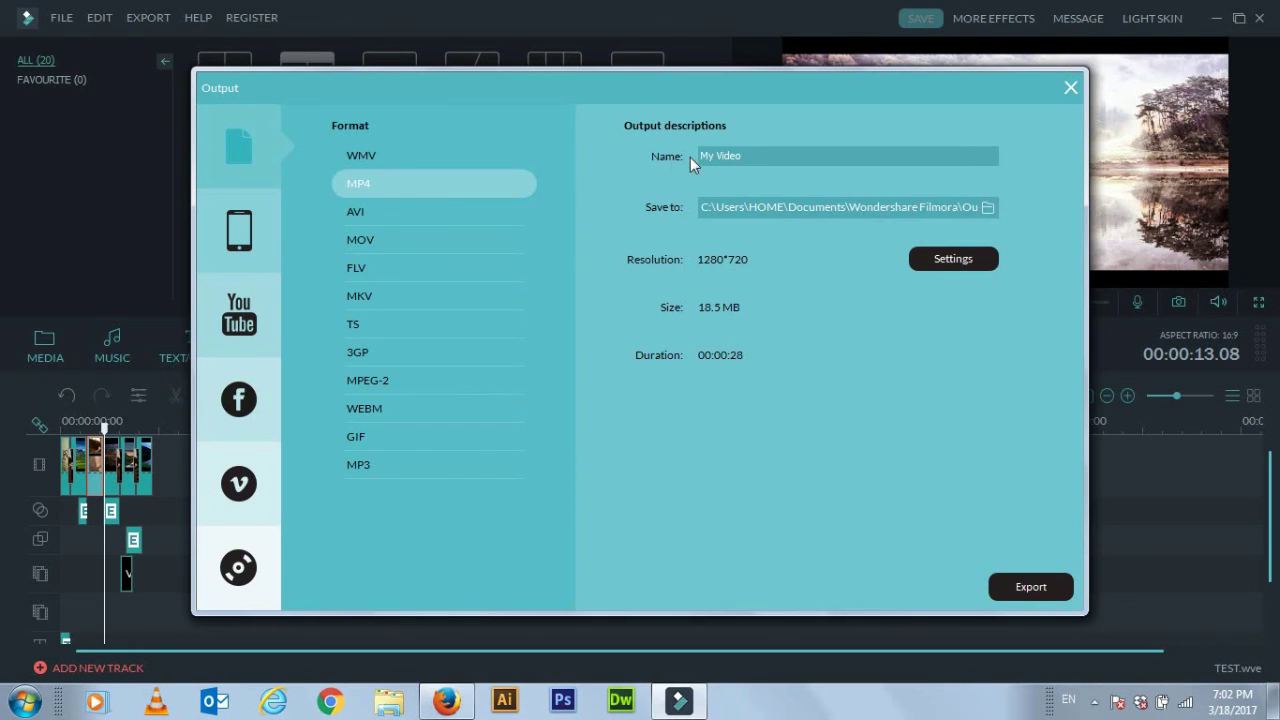
pyautogui.click(760, 156)
pyautogui.click(1013, 590)
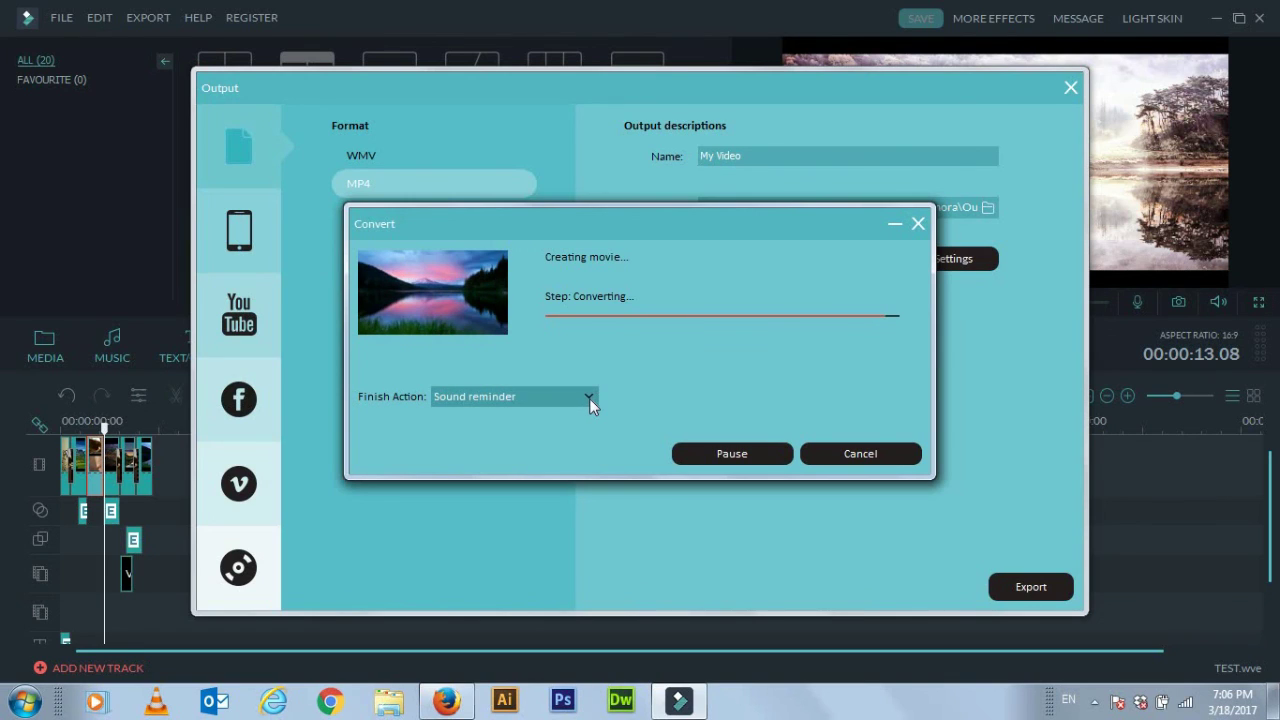
pyautogui.click(589, 398)
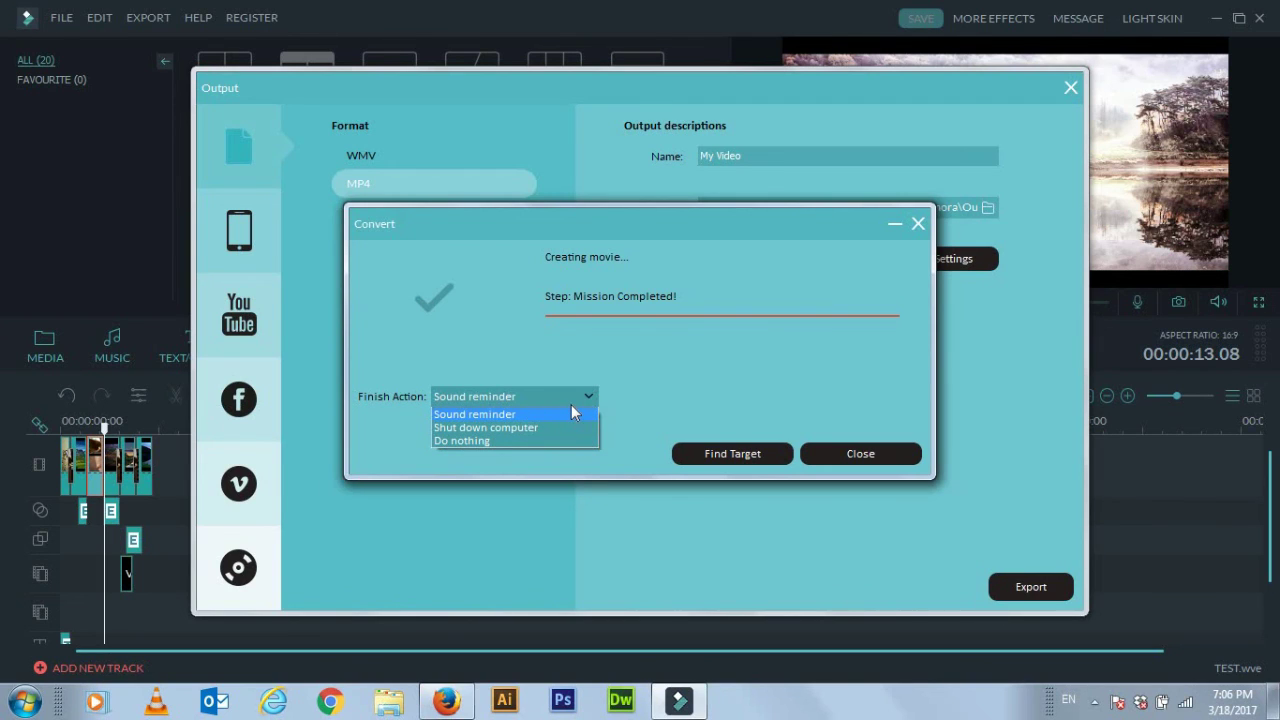
pyautogui.click(644, 376)
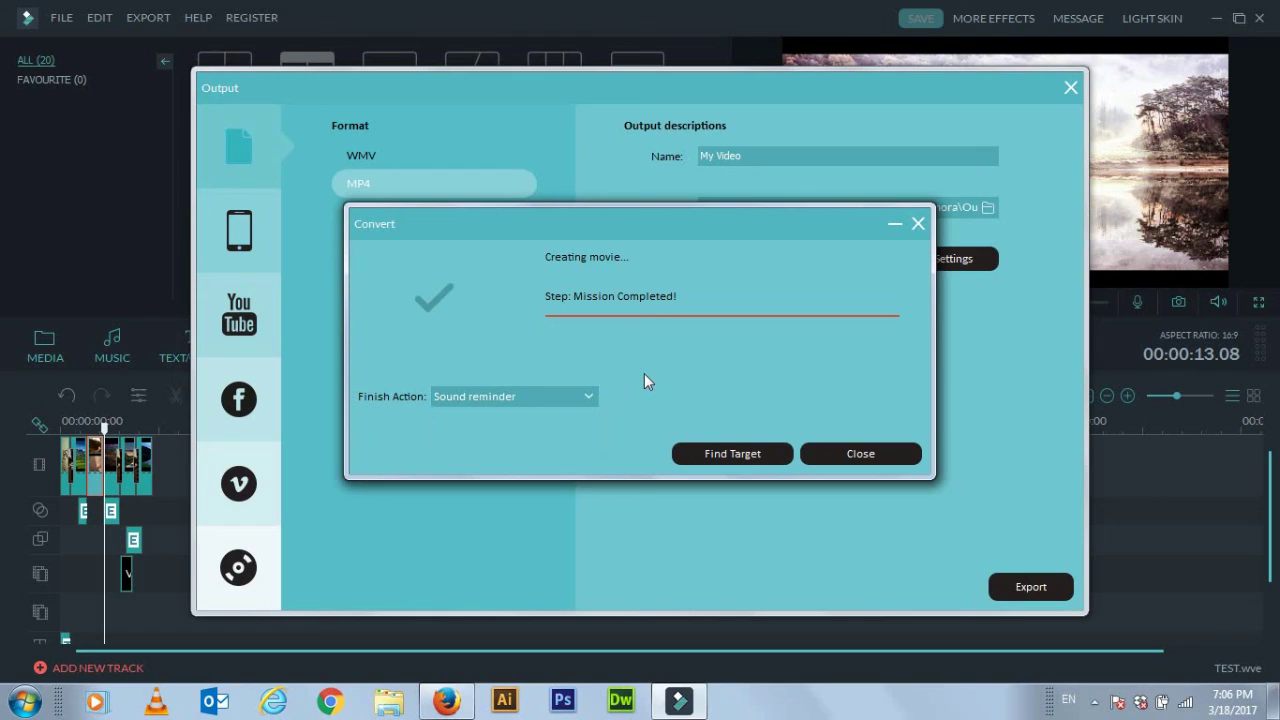
pyautogui.click(716, 455)
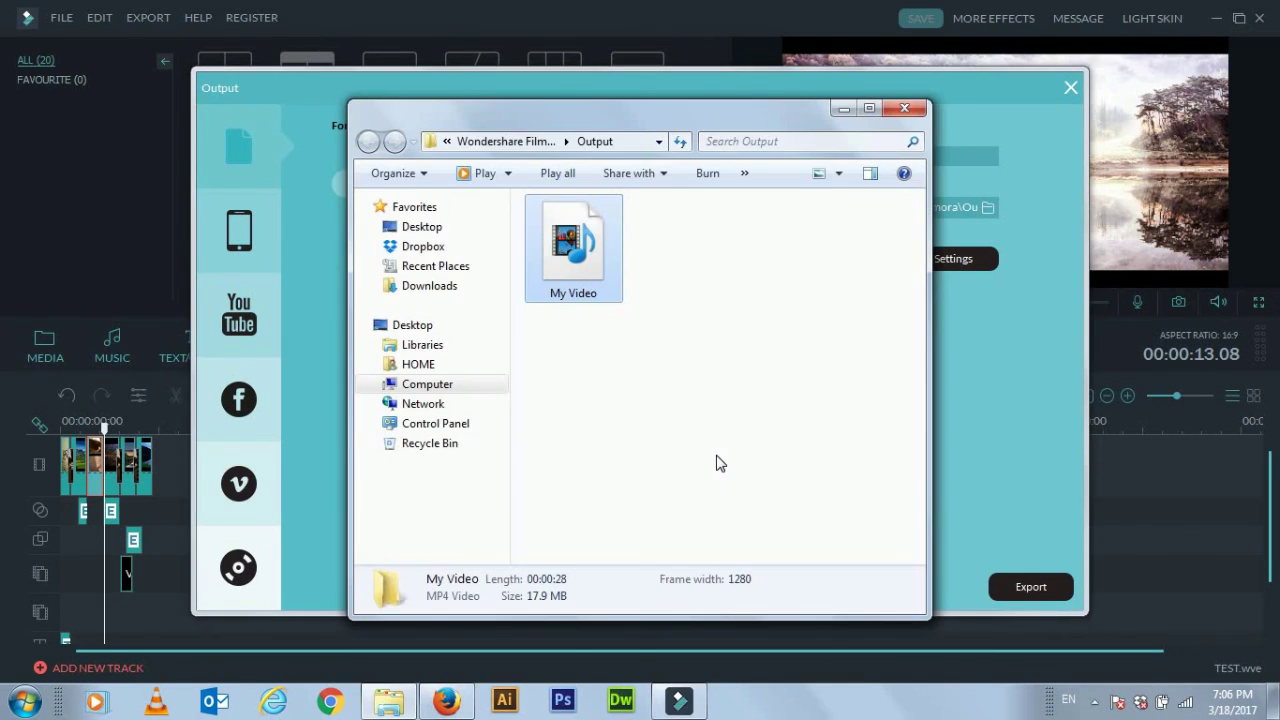
# Close the export settings and exit Filmora
pyautogui.click(1005, 83)
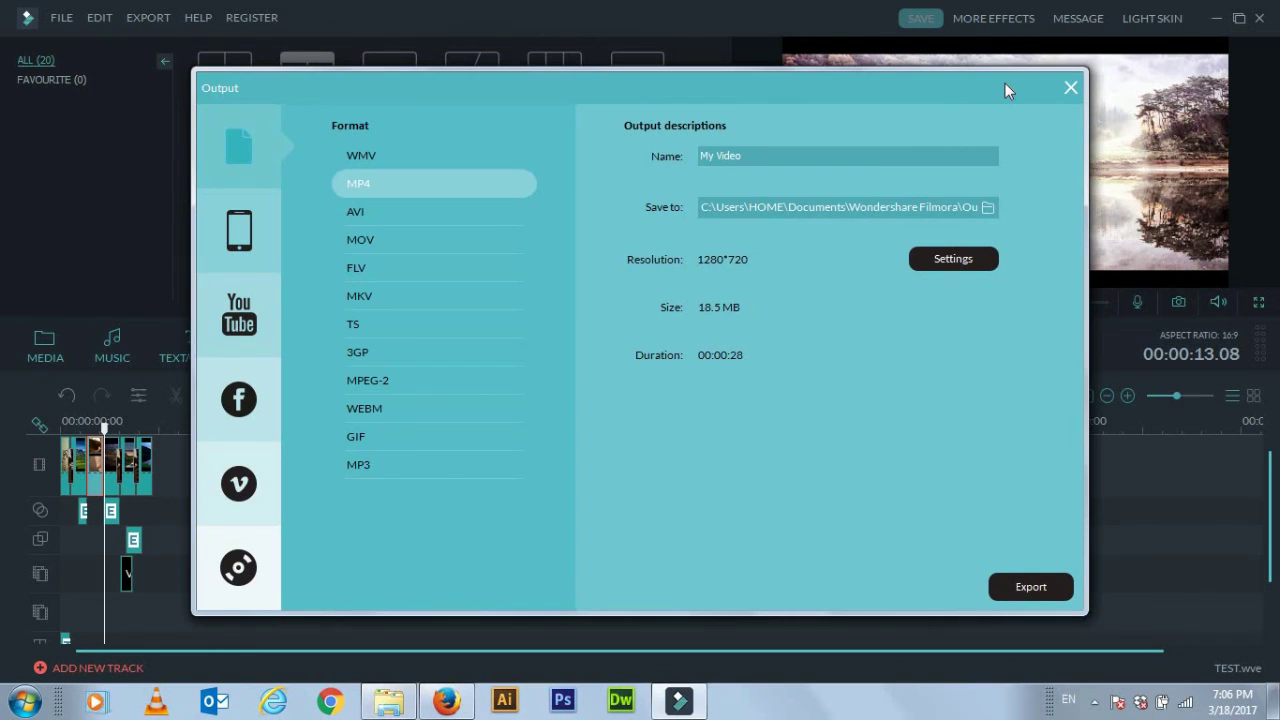
pyautogui.click(1071, 89)
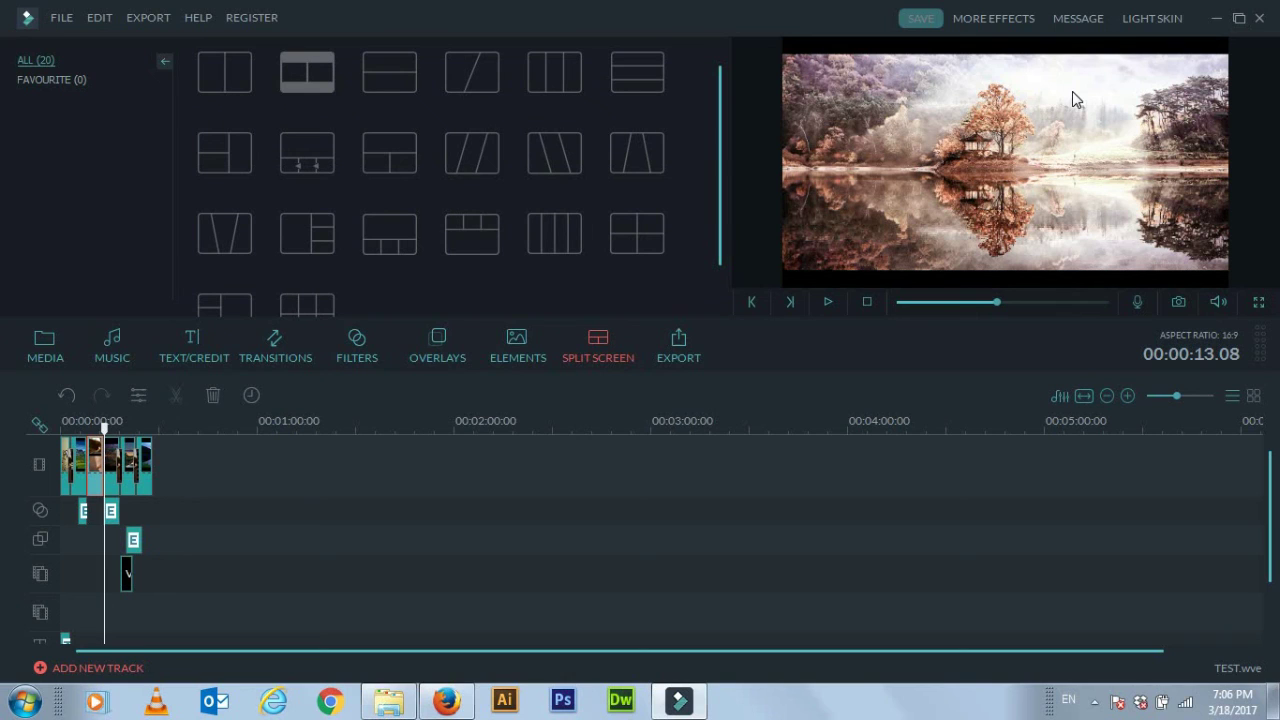
pyautogui.click(1259, 19)
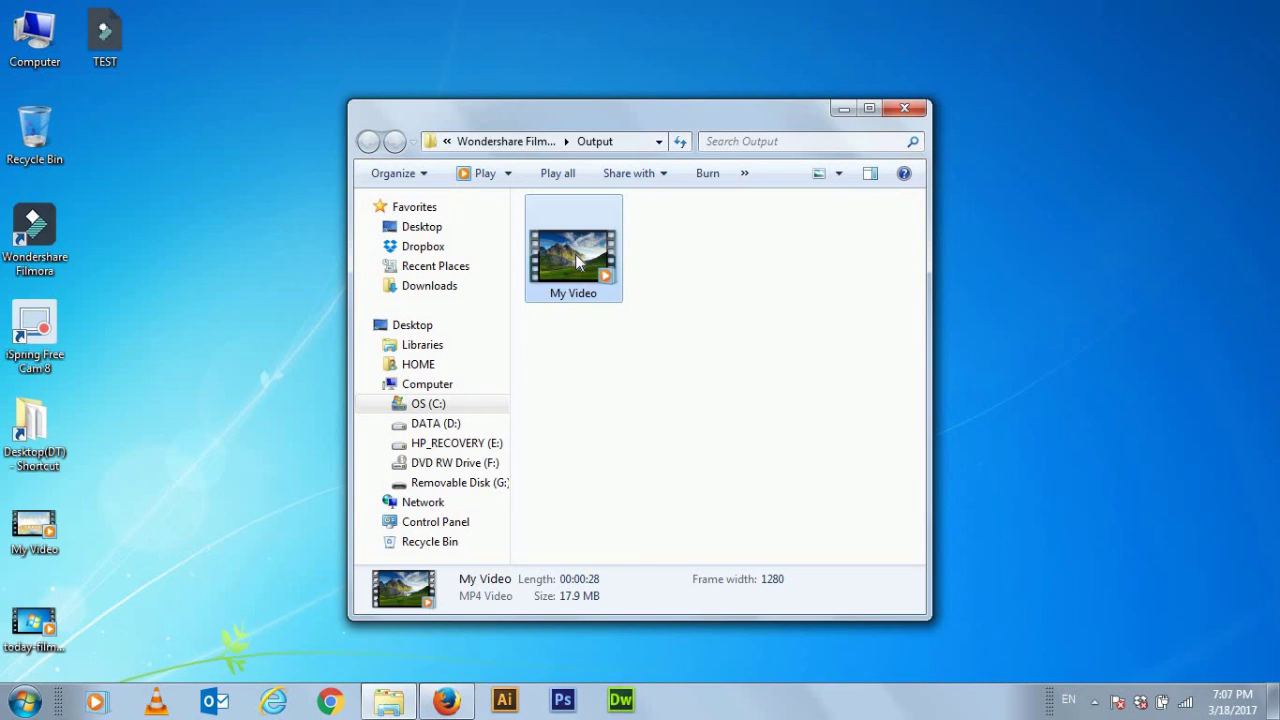
# Rename the exported My Video file as uouput, move it to the desktop, and close the output folder
pyautogui.press('F2')
pyautogui.write('uouput')
pyautogui.press('Return')
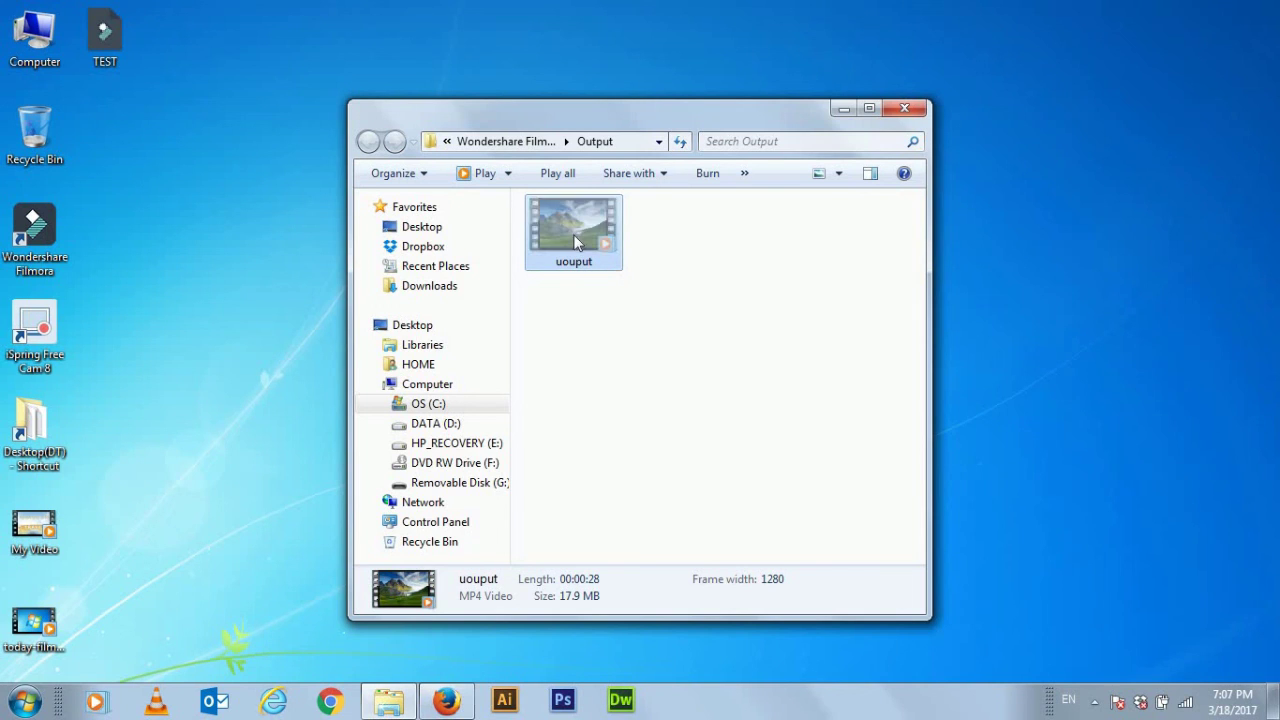
pyautogui.click(185, 298)
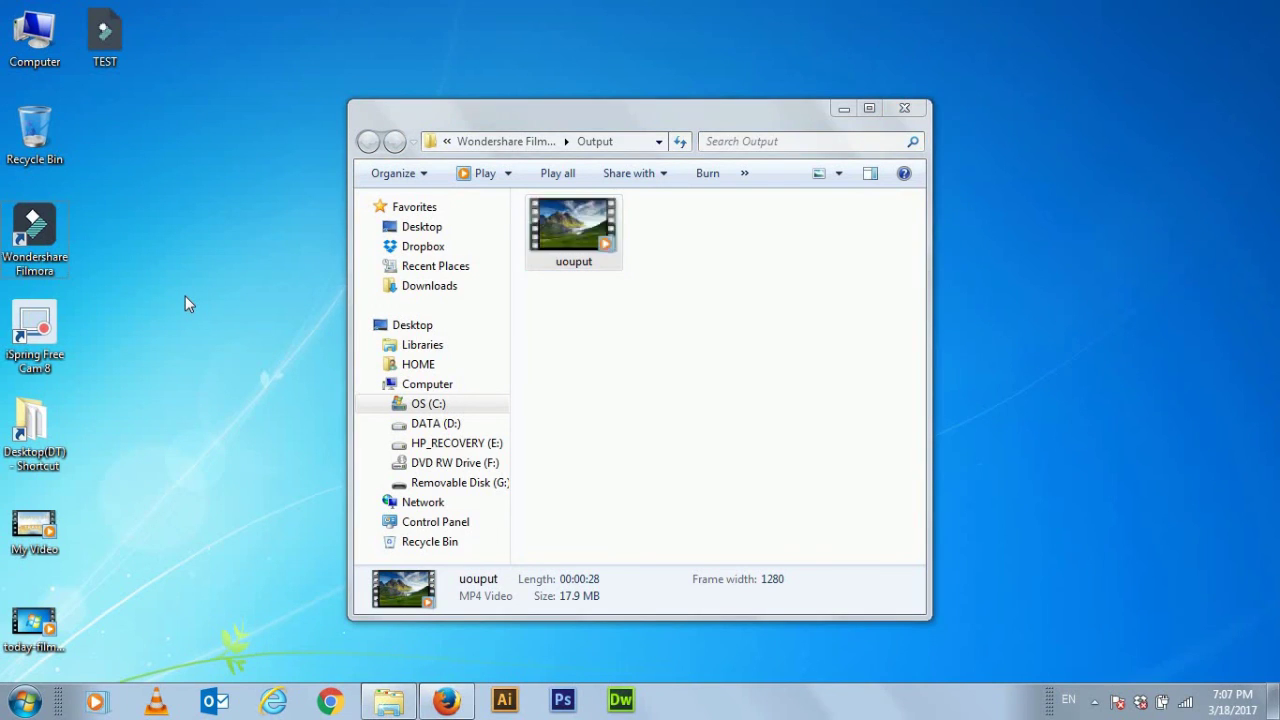
pyautogui.hotkey('ctrl', 'v')
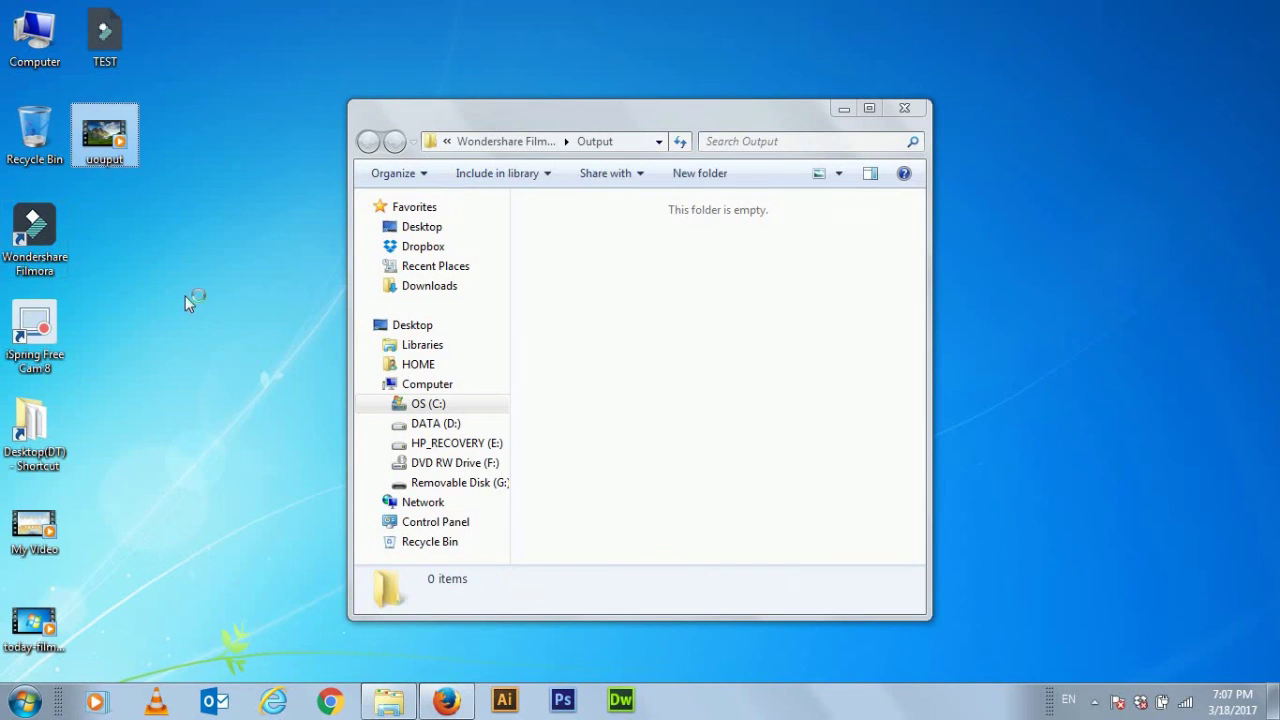
pyautogui.click(905, 110)
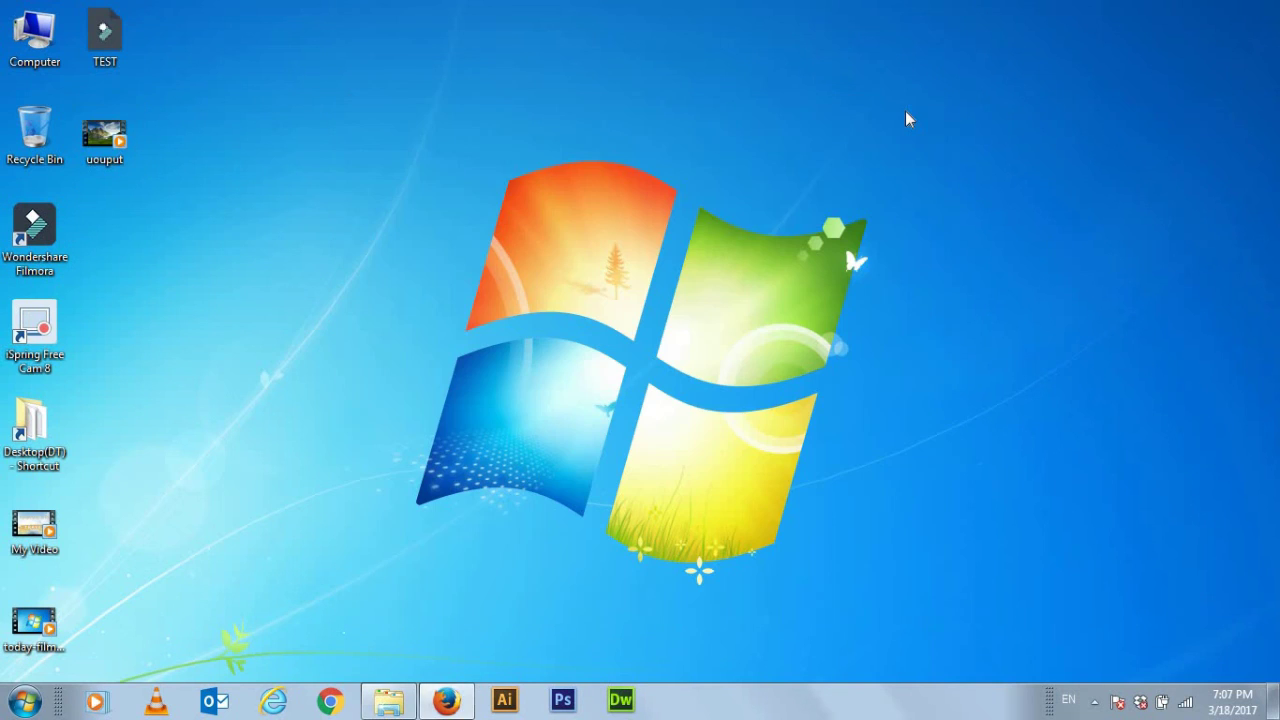
# Play the uouput video from the desktop in Windows Media Player at full screen
pyautogui.doubleClick(115, 140)
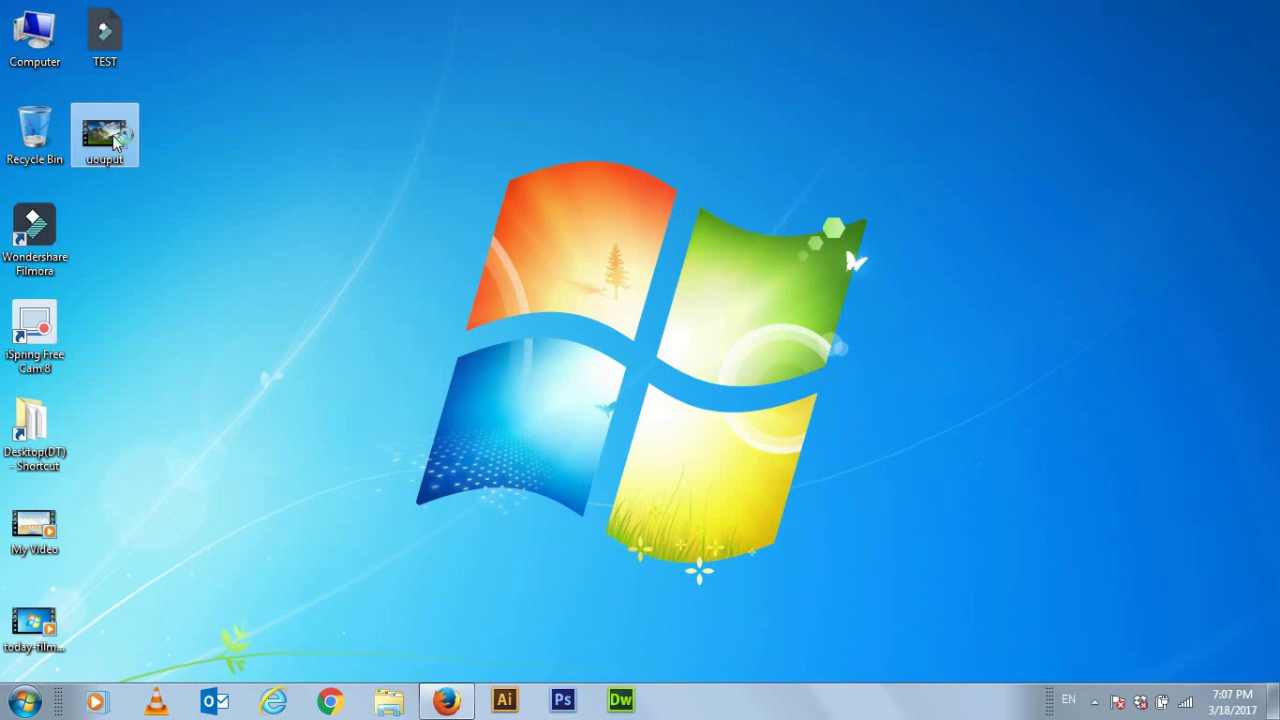
pyautogui.doubleClick(610, 243)
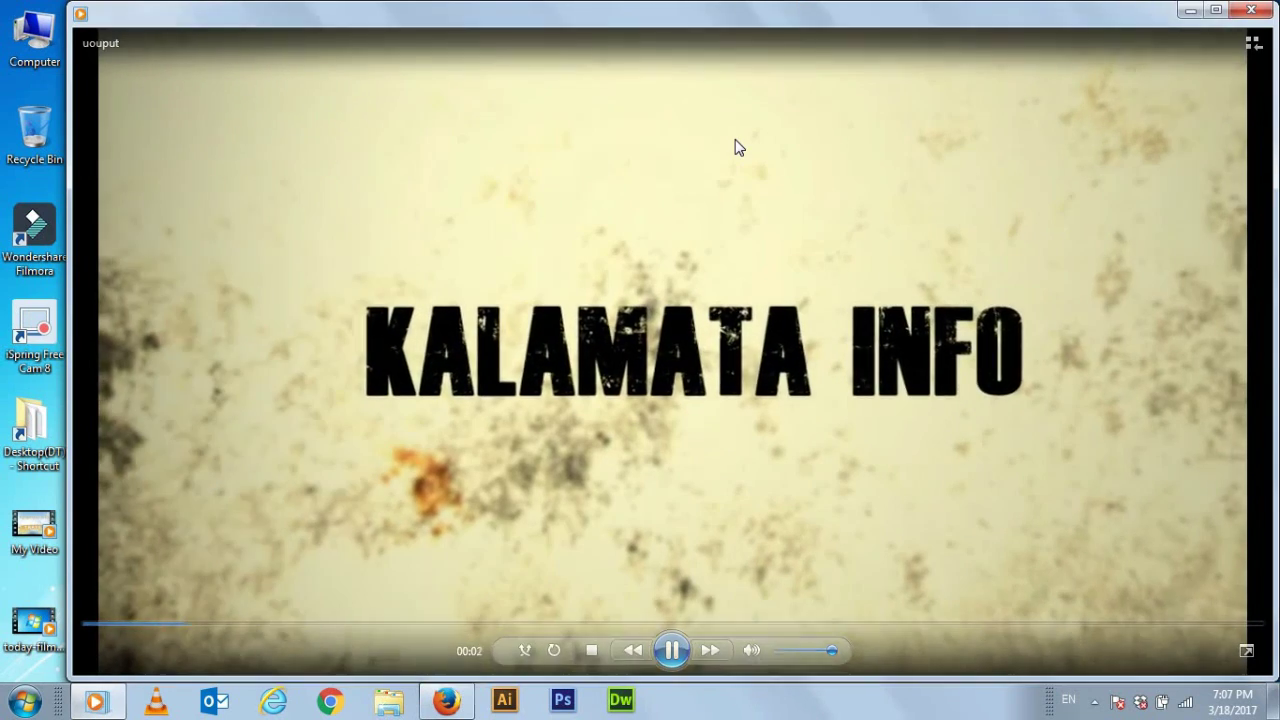
pyautogui.doubleClick(735, 140)
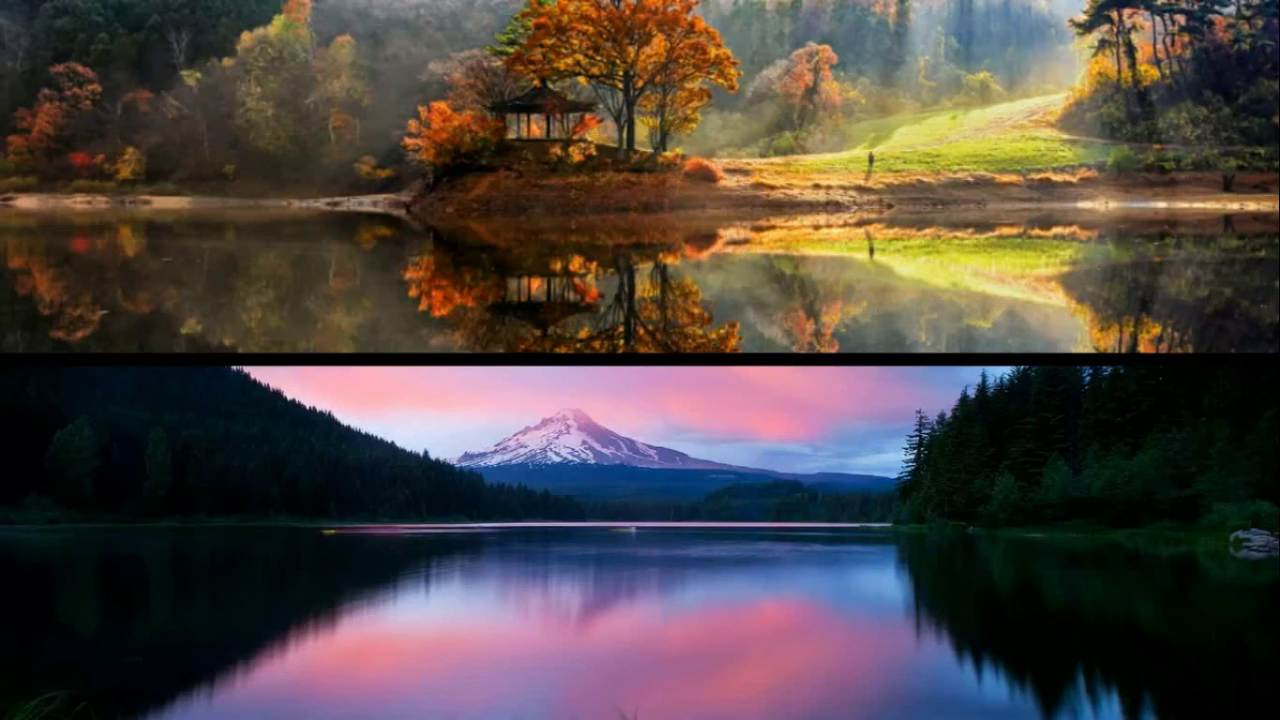
pyautogui.moveTo(743, 9)
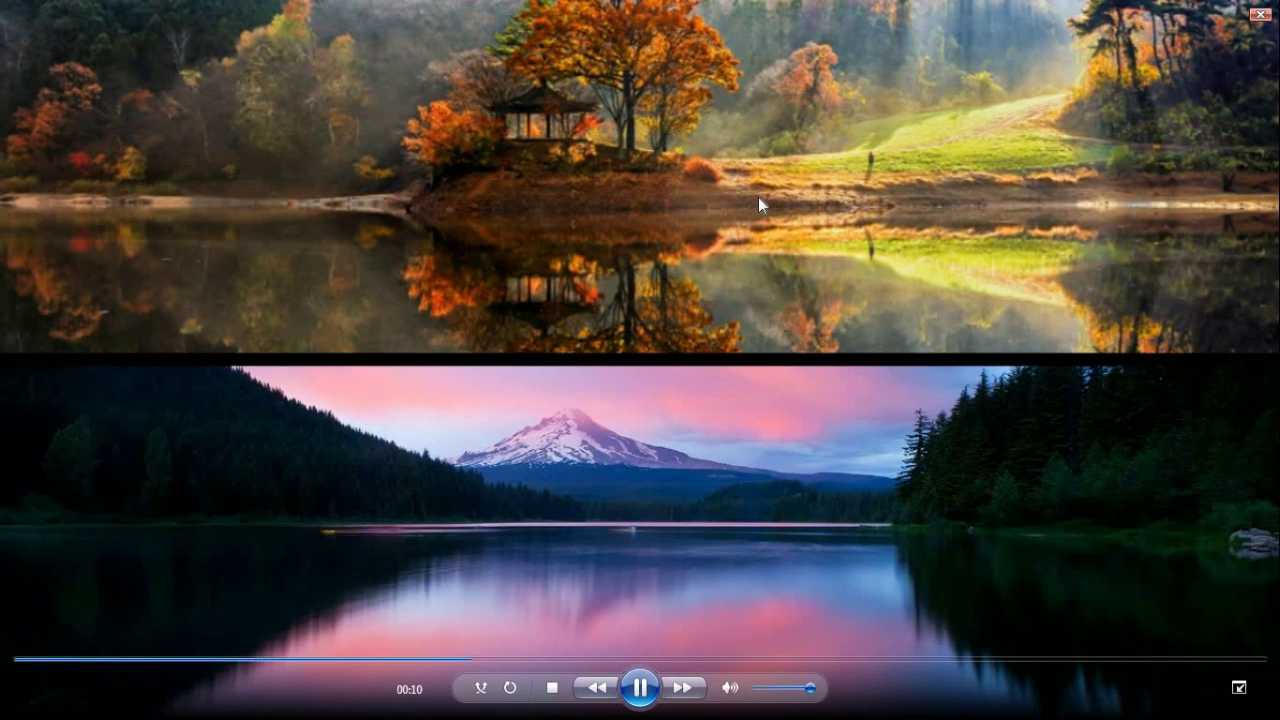